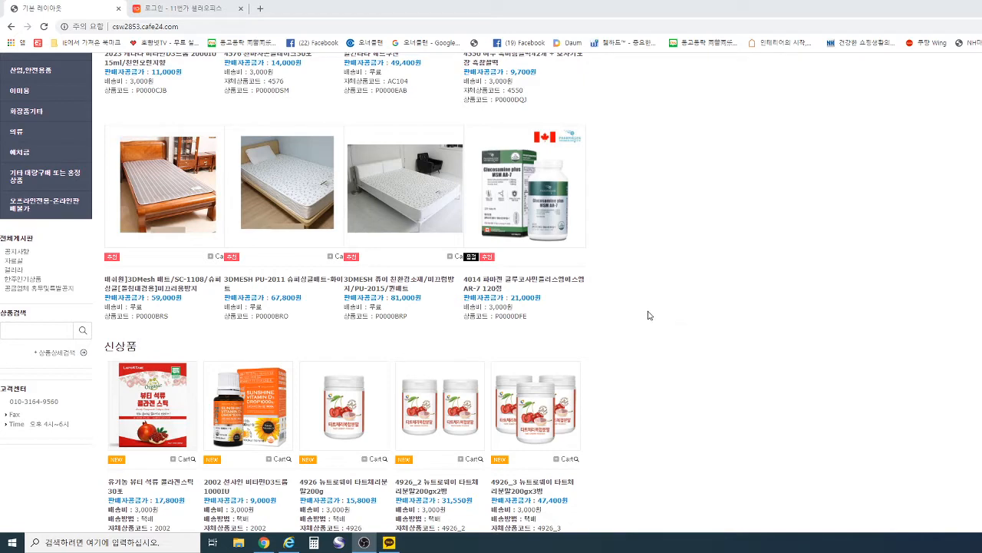
Step: Log in to the 11st Seller Office account in the second tab, then return to the OKEBARI shop tab
scroll(648, 314, up, 5)
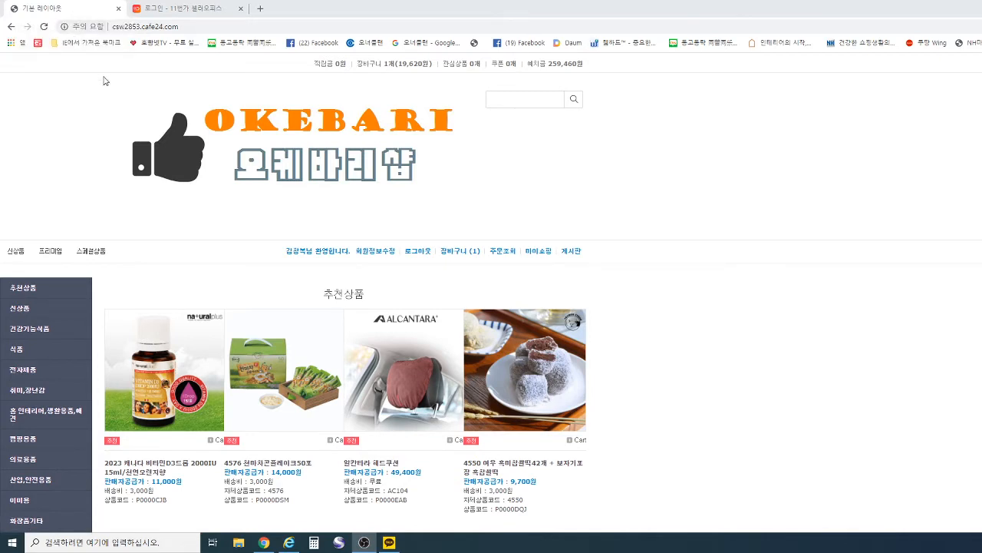
click(175, 9)
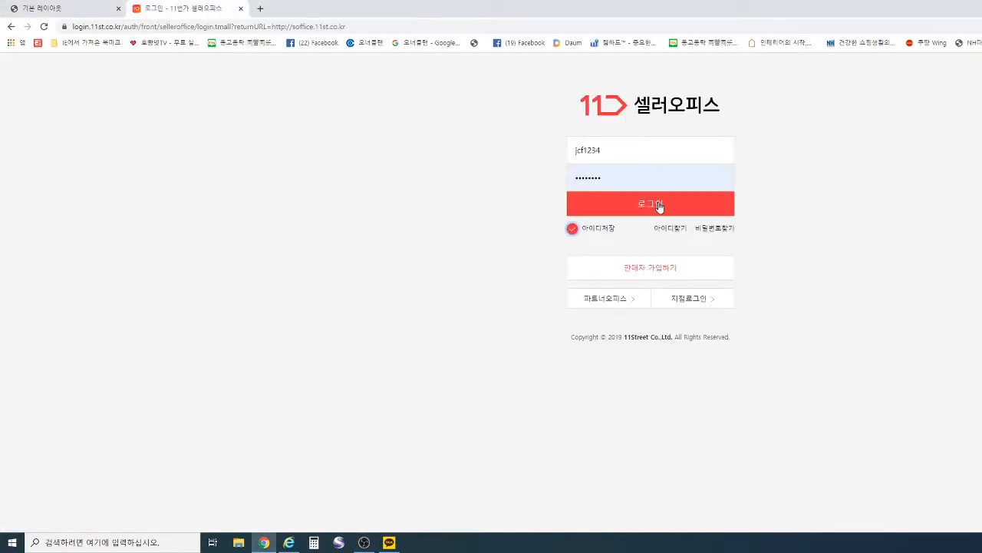
click(659, 206)
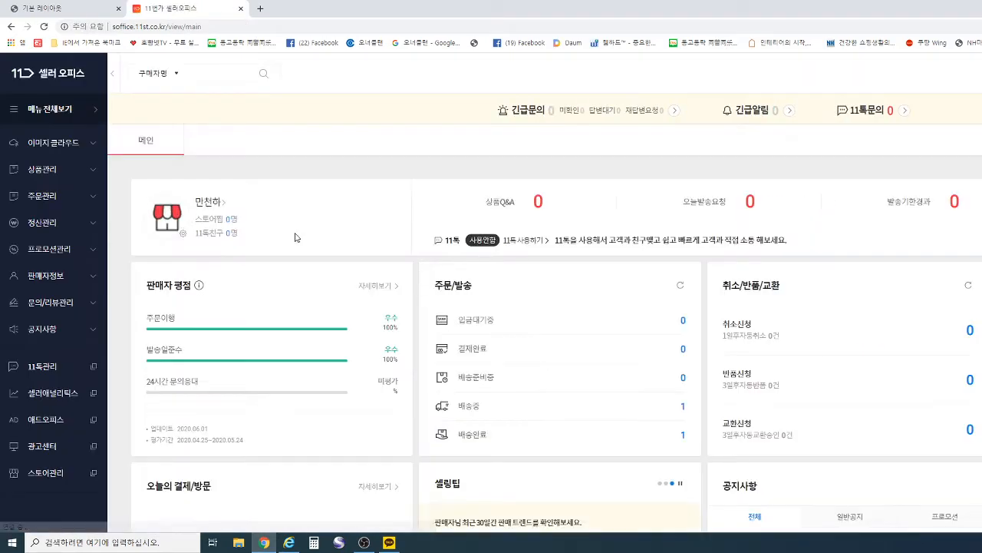
scroll(641, 275, down, 1)
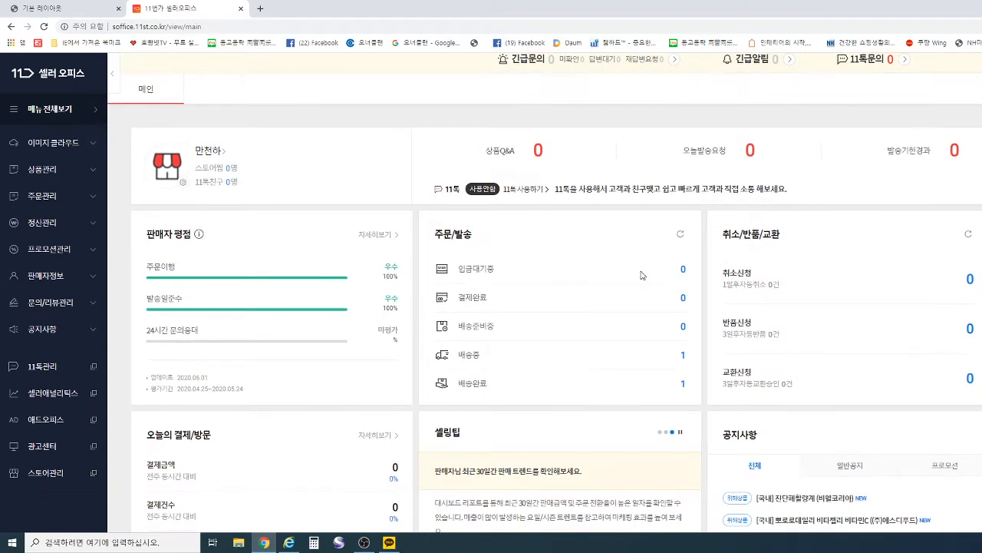
click(63, 11)
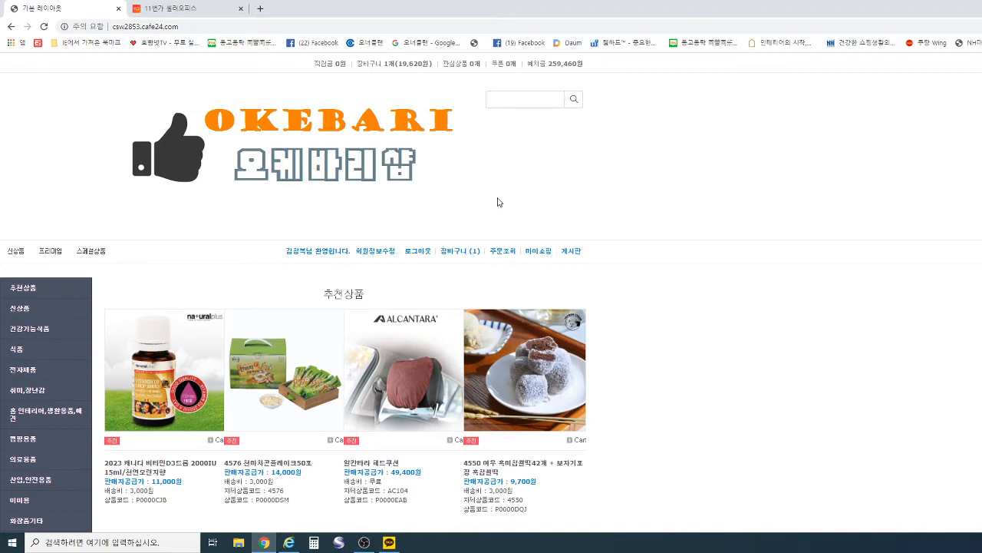
scroll(512, 204, down, 1)
scroll(645, 212, down, 3)
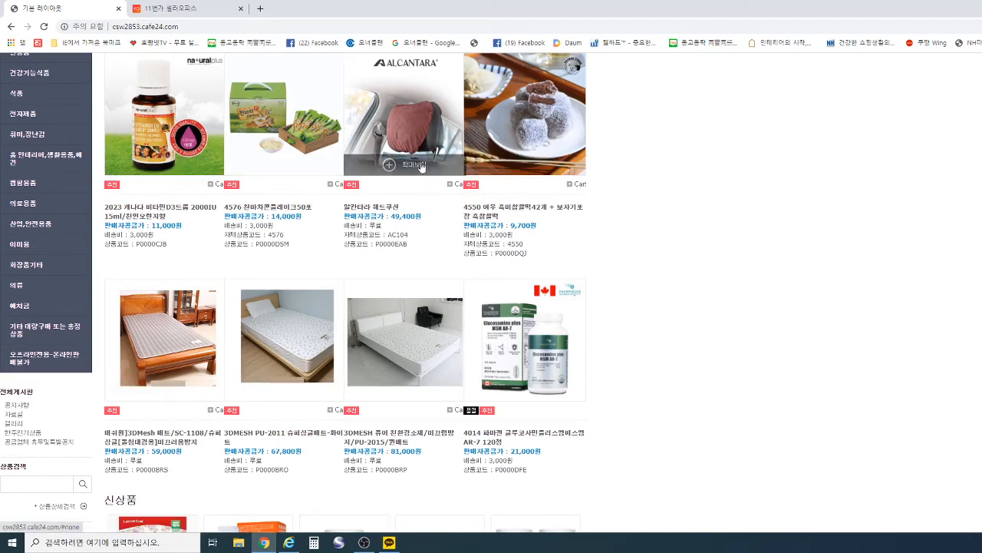
scroll(568, 208, down, 2)
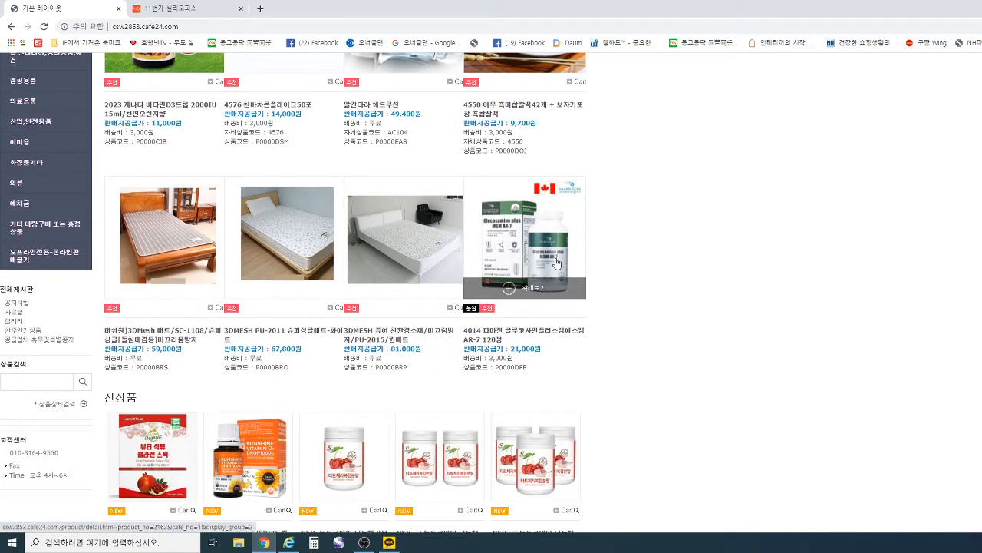
scroll(254, 319, down, 3)
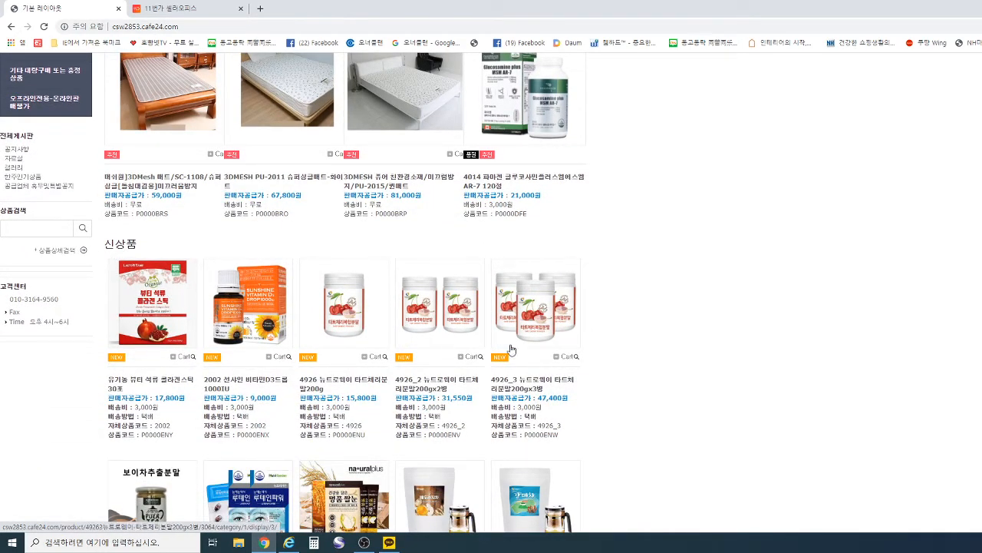
scroll(519, 287, down, 2)
scroll(519, 347, down, 1)
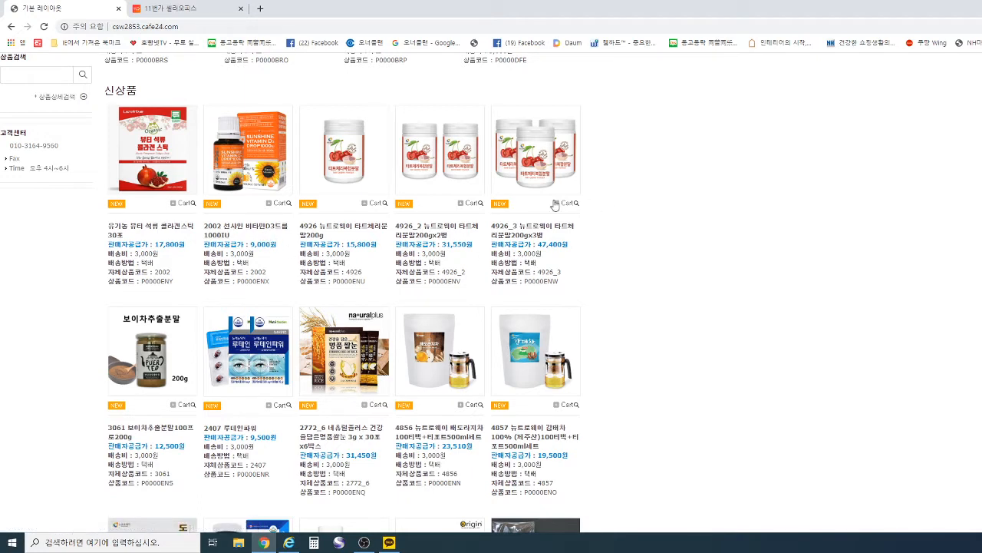
scroll(554, 283, down, 2)
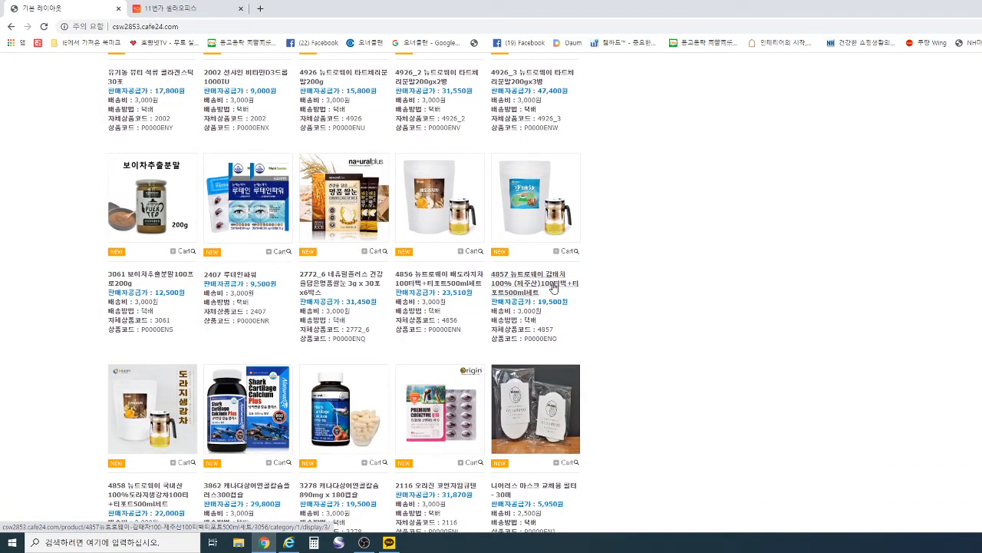
scroll(554, 286, down, 1)
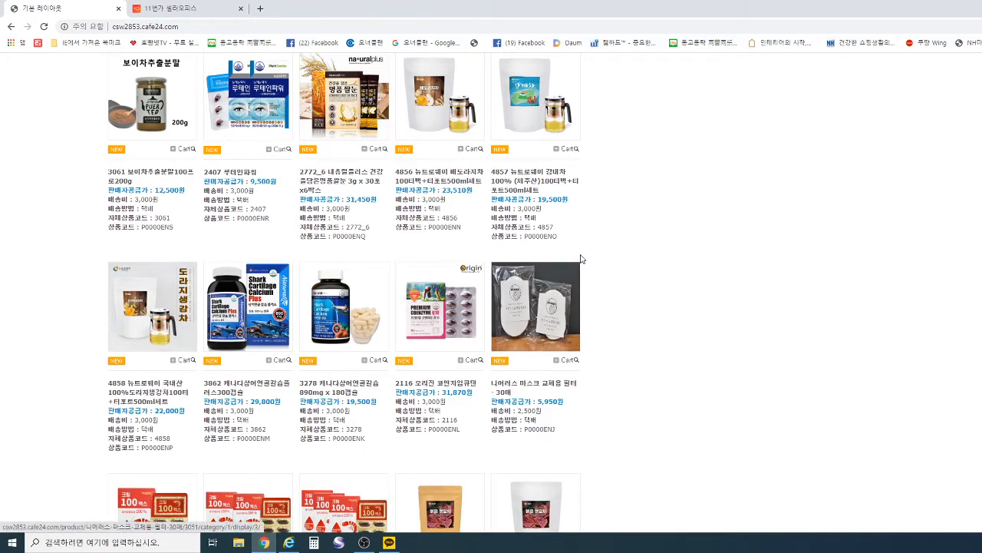
scroll(577, 251, down, 1)
scroll(577, 251, down, 2)
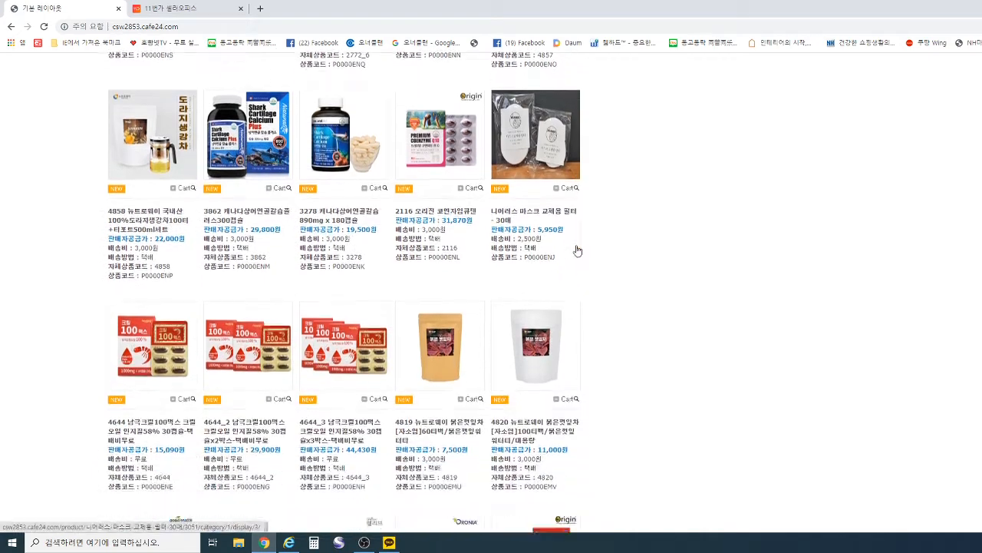
scroll(577, 251, down, 1)
scroll(577, 251, down, 2)
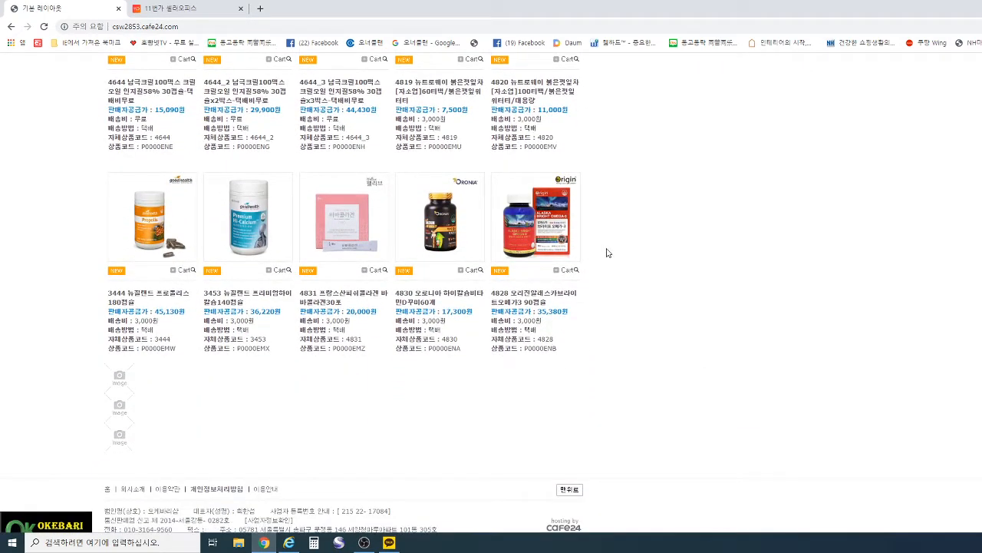
scroll(553, 265, up, 1)
scroll(499, 317, up, 10)
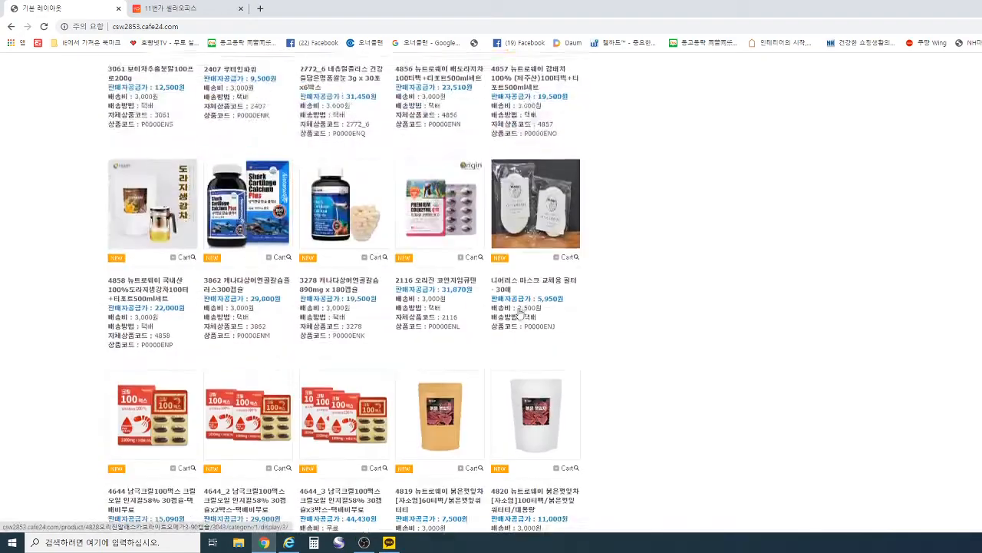
scroll(522, 311, up, 5)
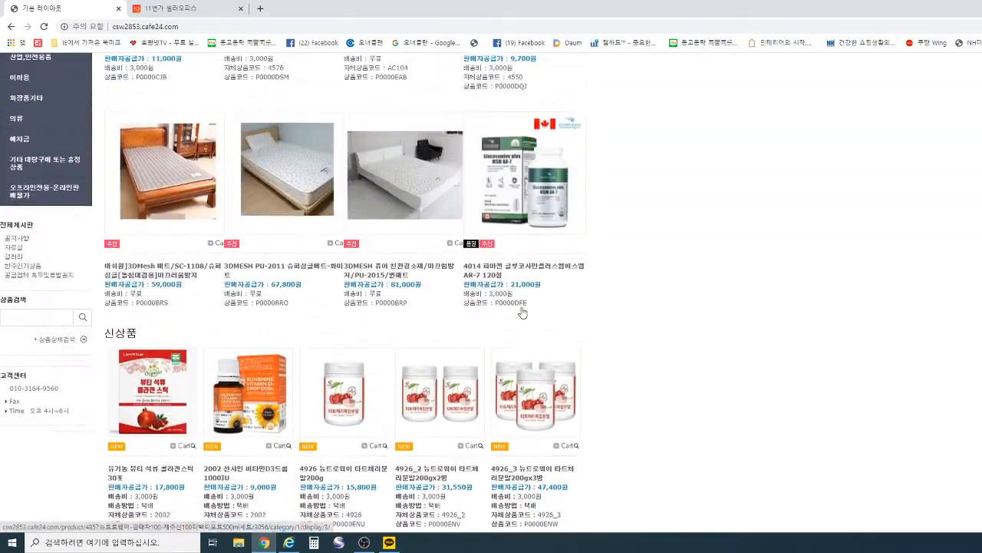
scroll(525, 311, up, 2)
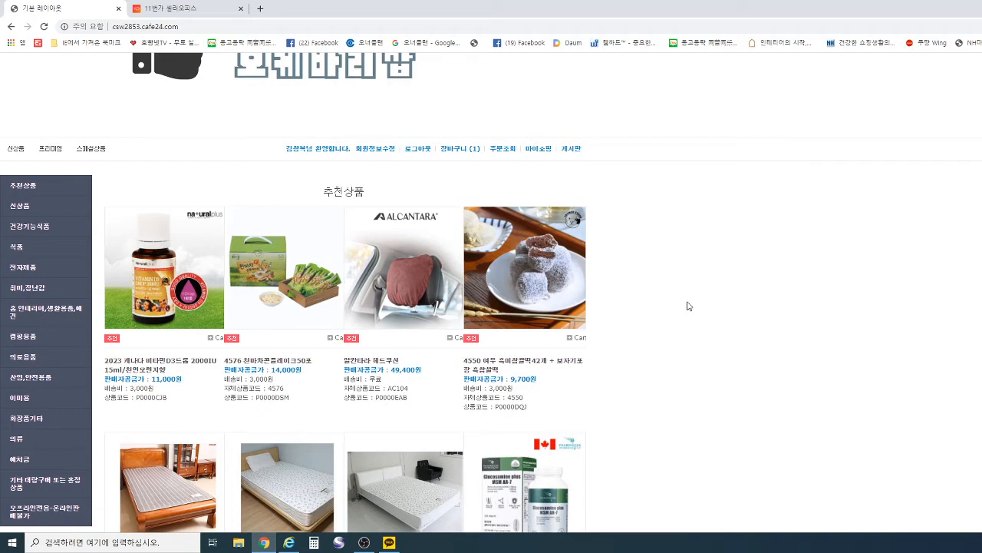
scroll(688, 305, down, 1)
scroll(689, 305, down, 2)
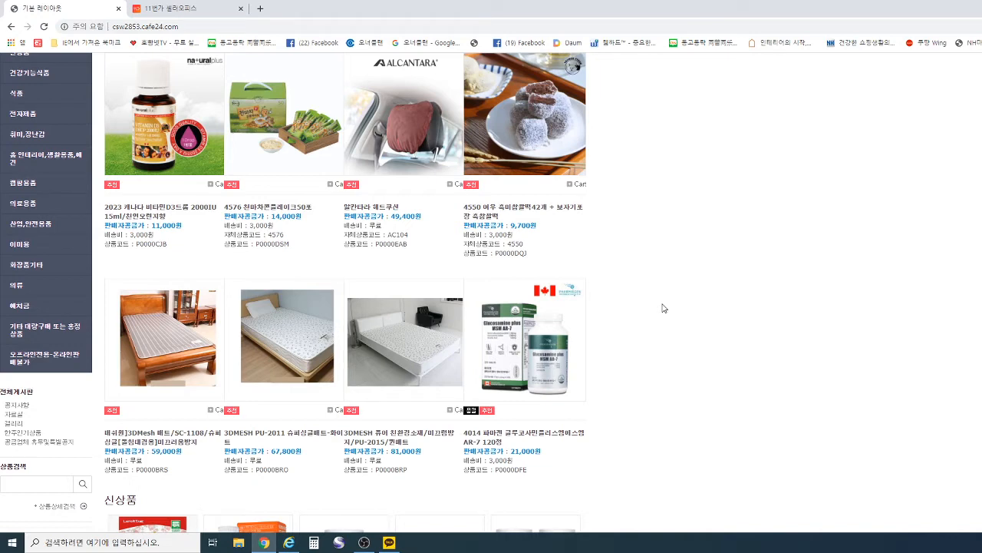
scroll(664, 308, down, 1)
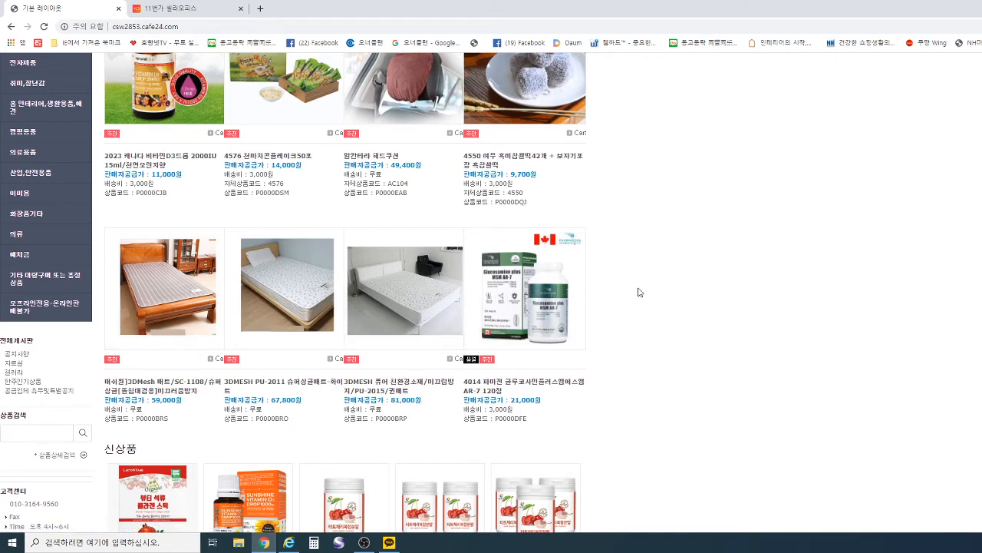
scroll(637, 292, down, 2)
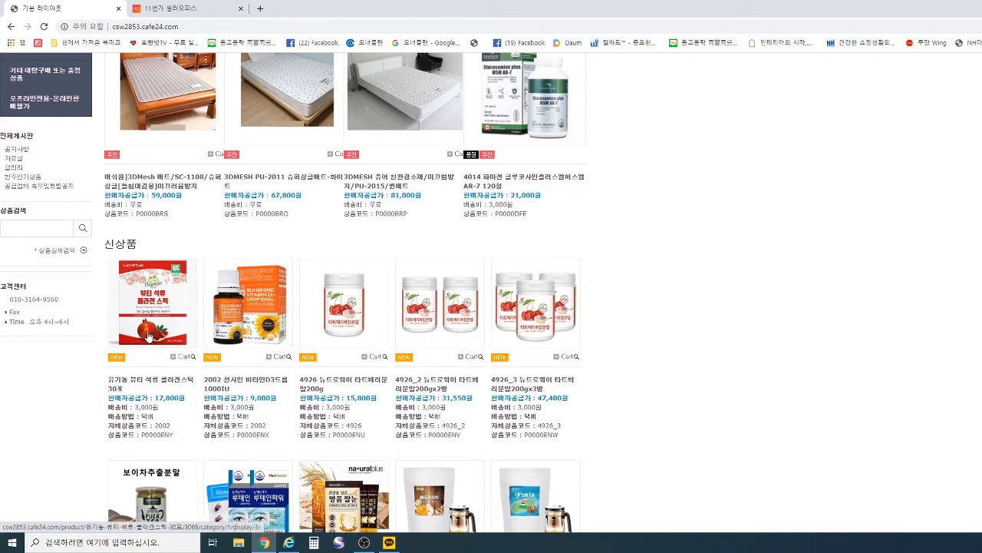
scroll(549, 347, down, 2)
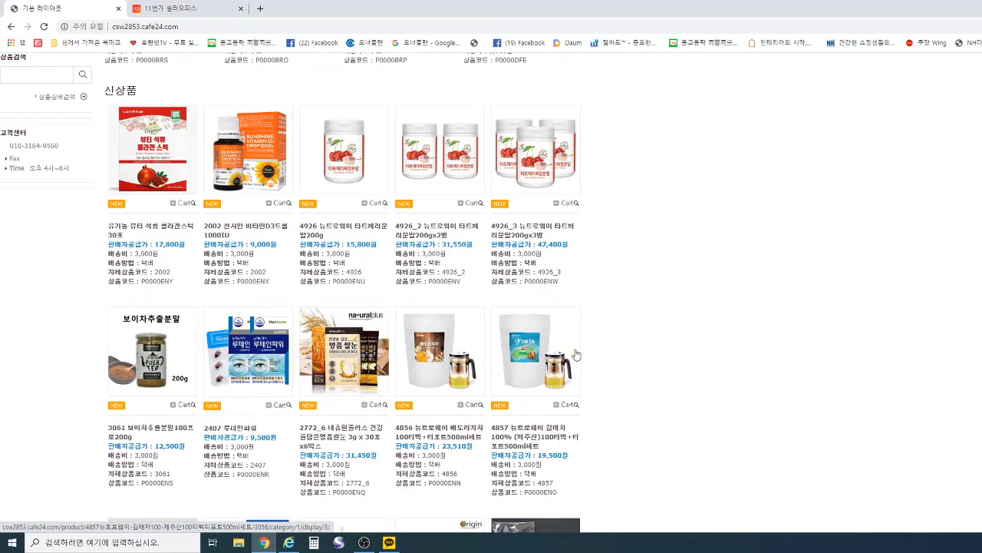
scroll(577, 354, down, 3)
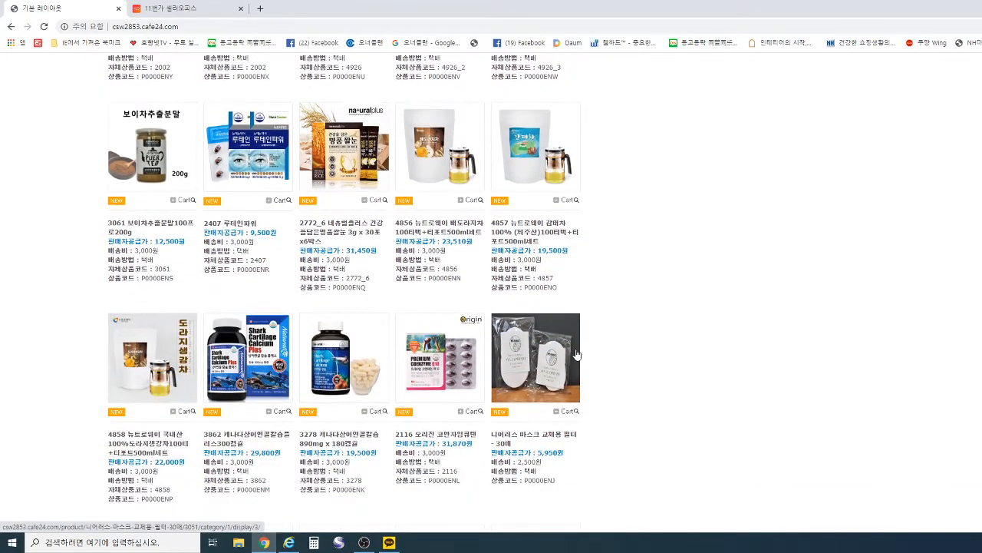
scroll(576, 354, up, 8)
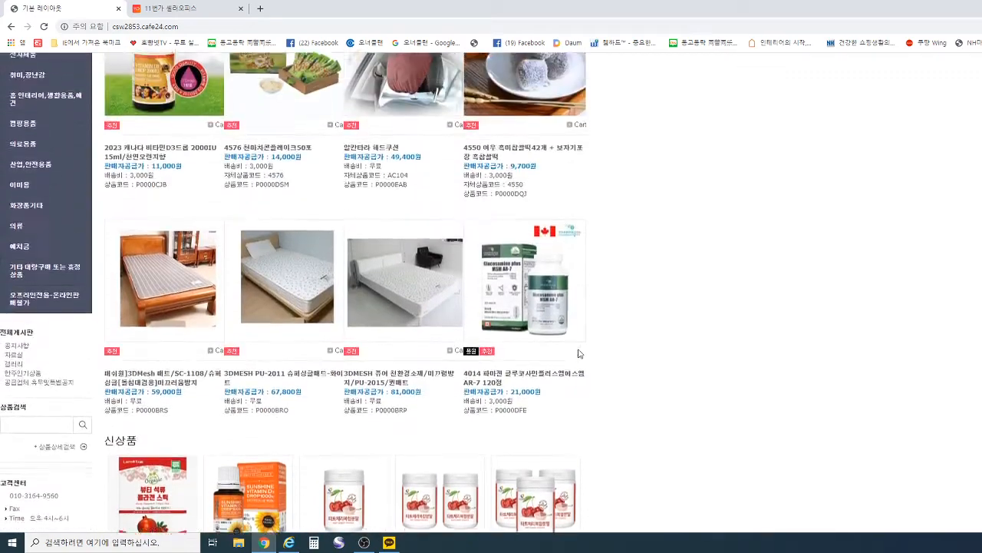
scroll(579, 354, up, 4)
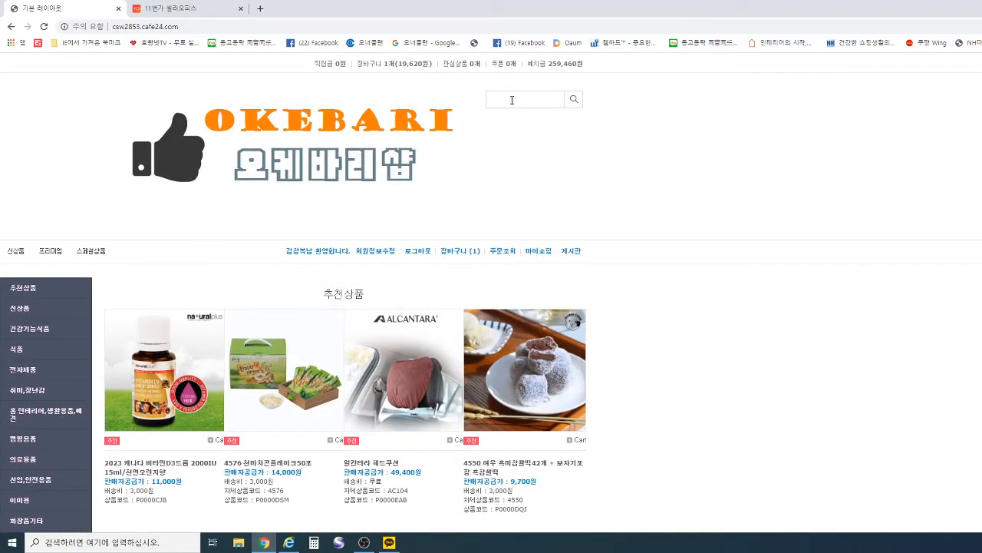
Step: Search the OKEBARI shop for 매실 and scroll to the single result, 2077 6월아이매실 120g
click(512, 100)
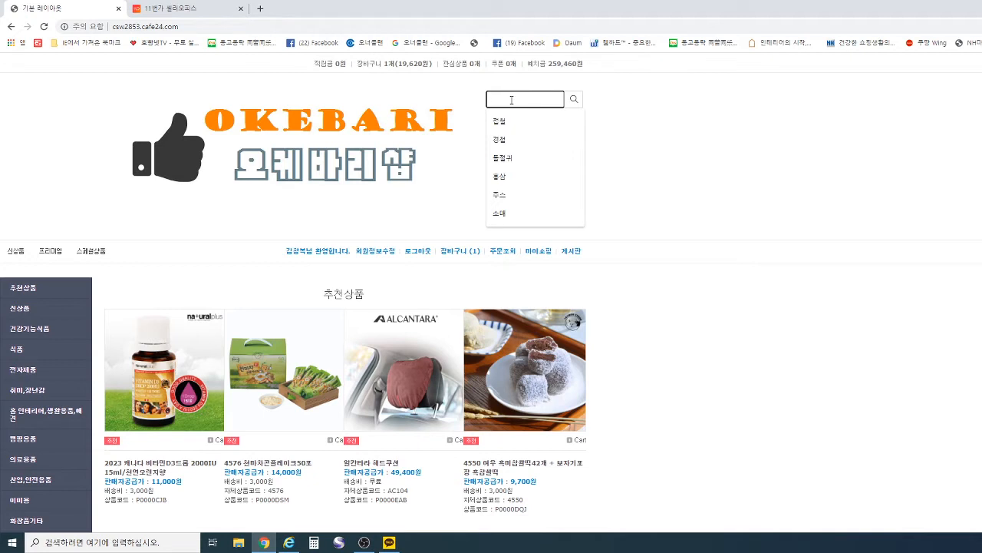
text(ad)
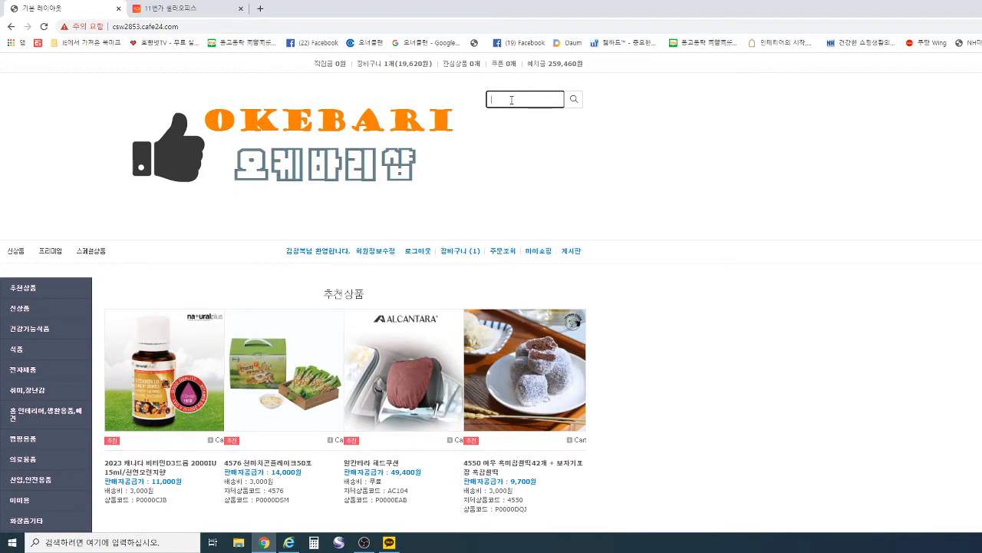
key(Return)
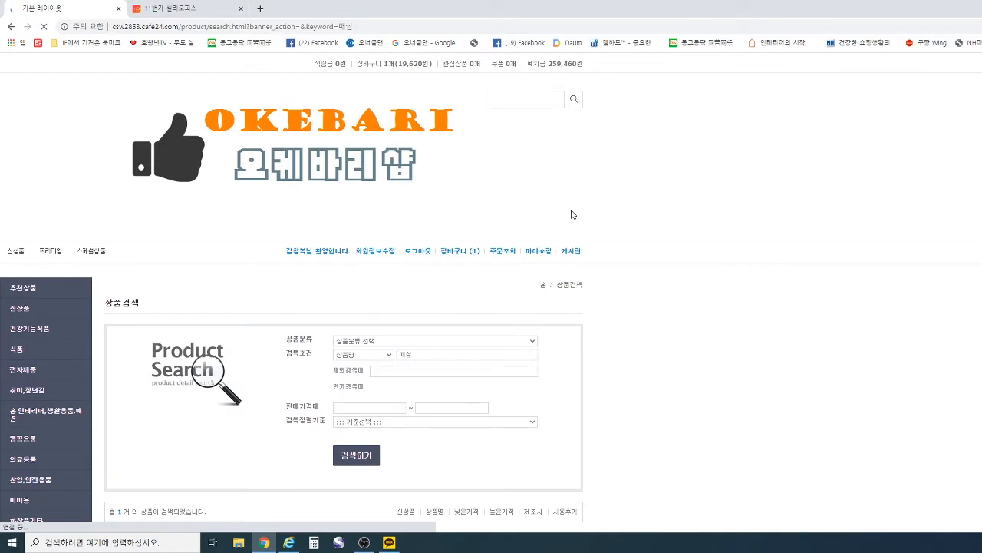
scroll(572, 214, down, 4)
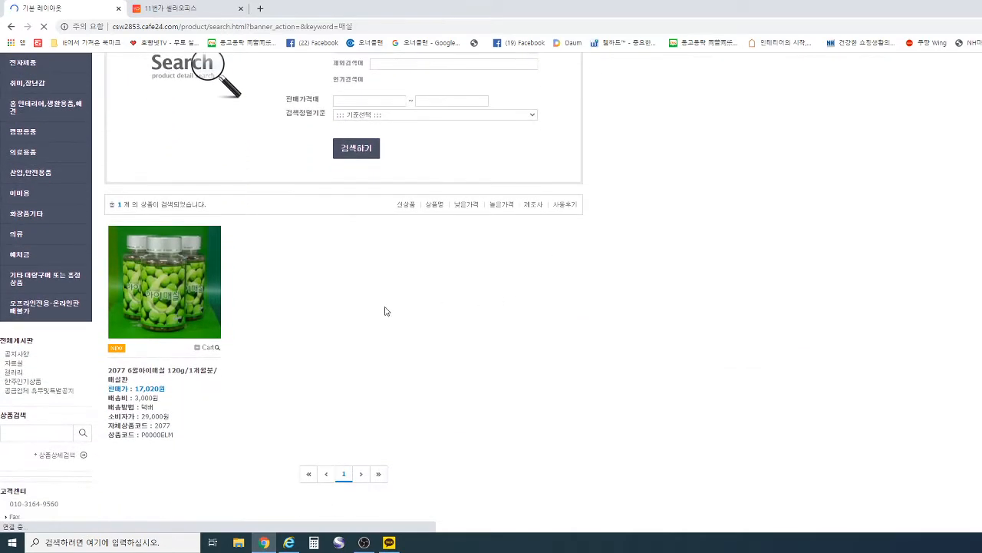
Step: Open the 2077 6월아이매실 120g/1개월분/매실환 page showing 17,020원 with 3,000원 shipping
click(176, 298)
scroll(441, 331, down, 2)
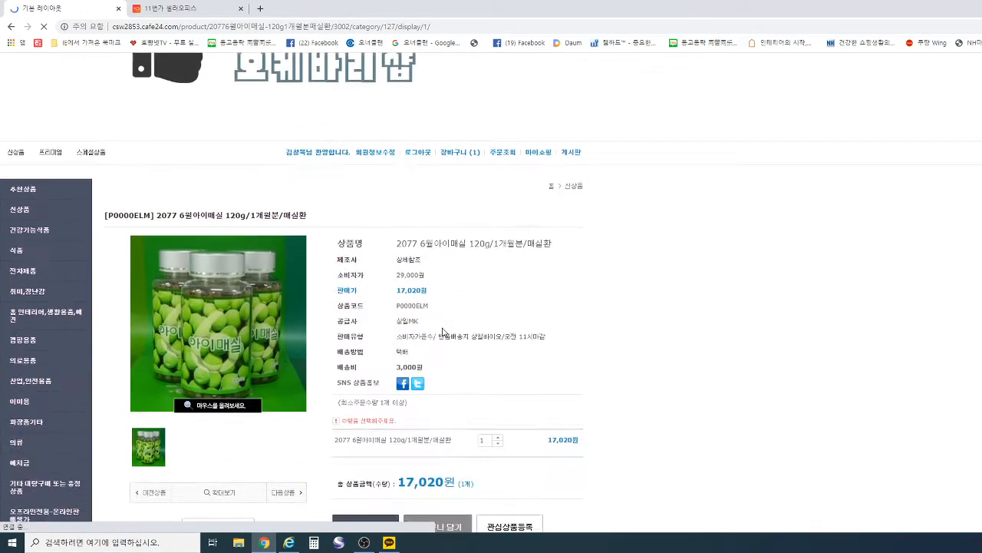
scroll(442, 331, down, 1)
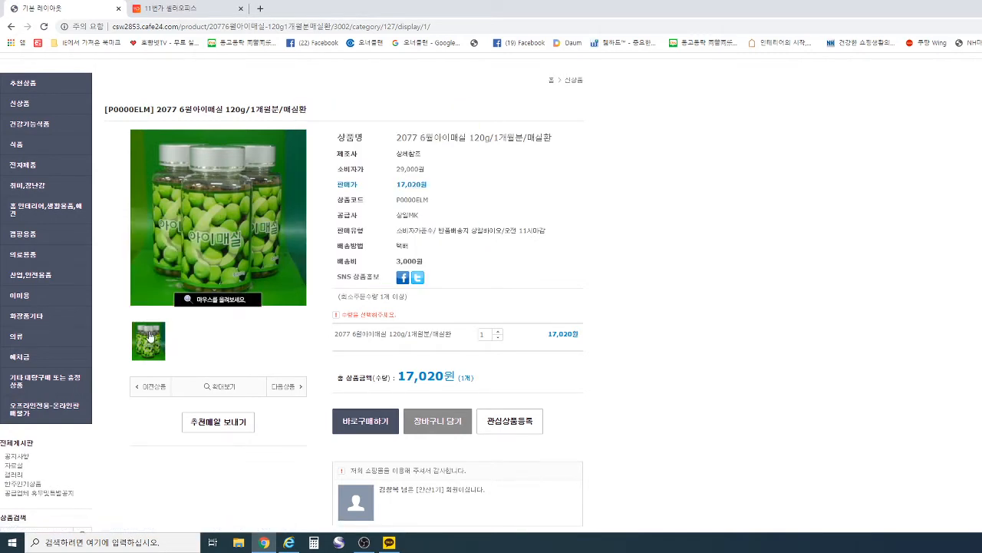
mouse_move(172, 256)
scroll(153, 348, down, 1)
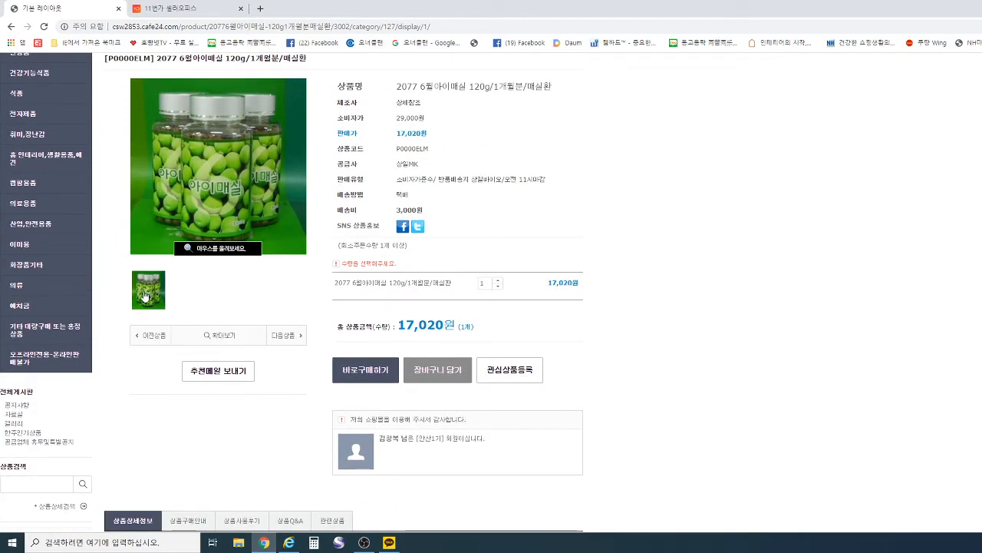
Step: Start saving the 6월아이매실 product thumbnail image to a file
right_click(144, 296)
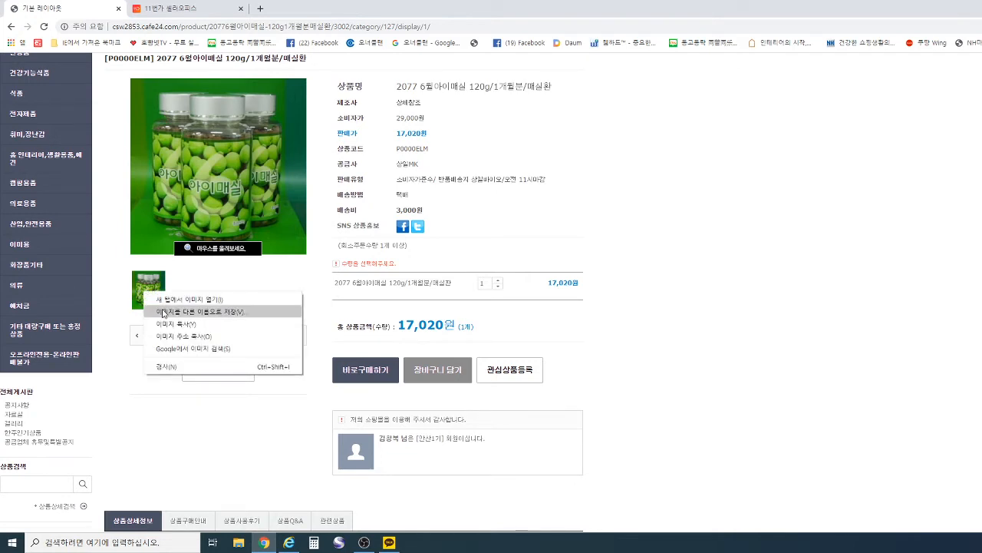
click(164, 313)
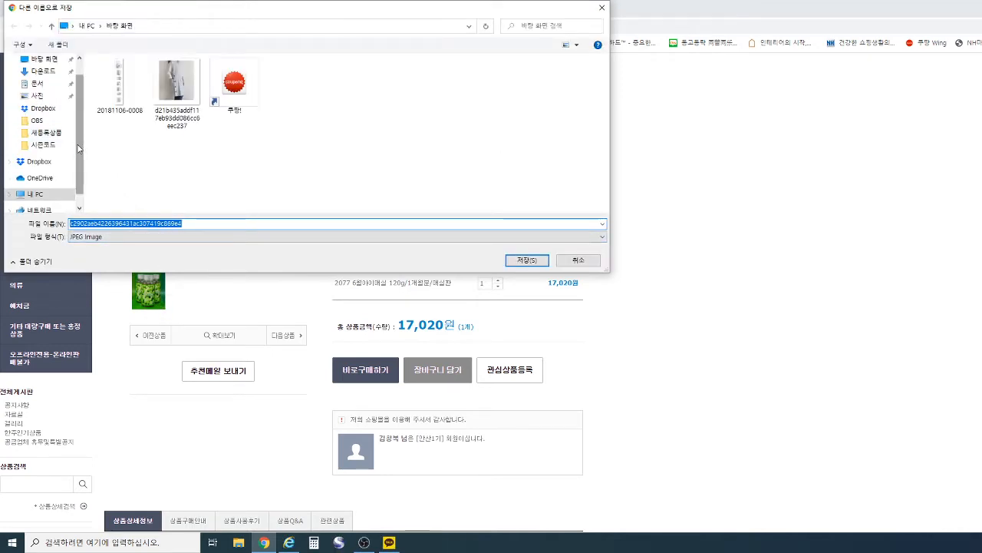
mouse_move(79, 151)
mouse_down()
mouse_move(80, 162)
mouse_move(77, 136)
mouse_move(75, 168)
mouse_move(74, 144)
mouse_up()
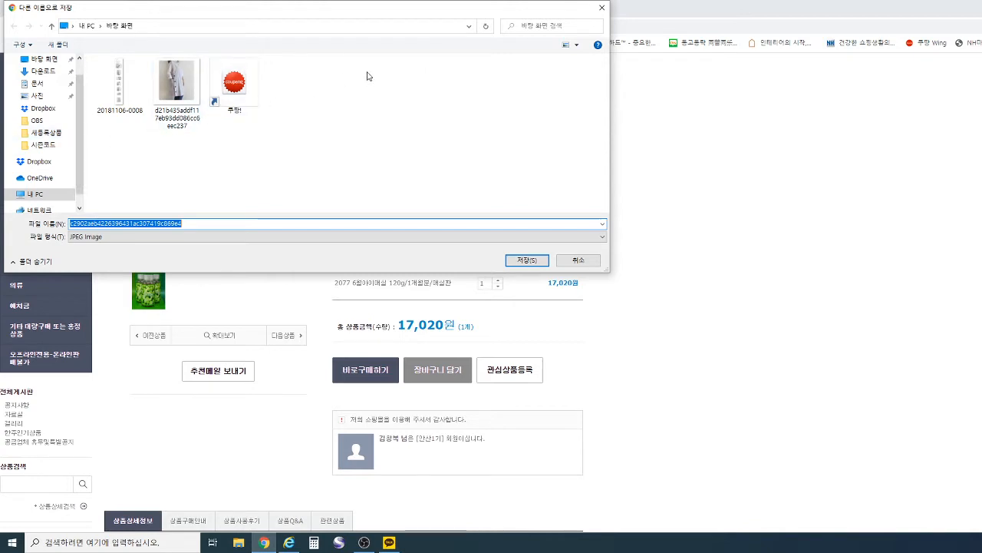
Step: Create a new Desktop folder named 식품 and save the thumbnail JPG inside it
click(300, 95)
right_click(299, 95)
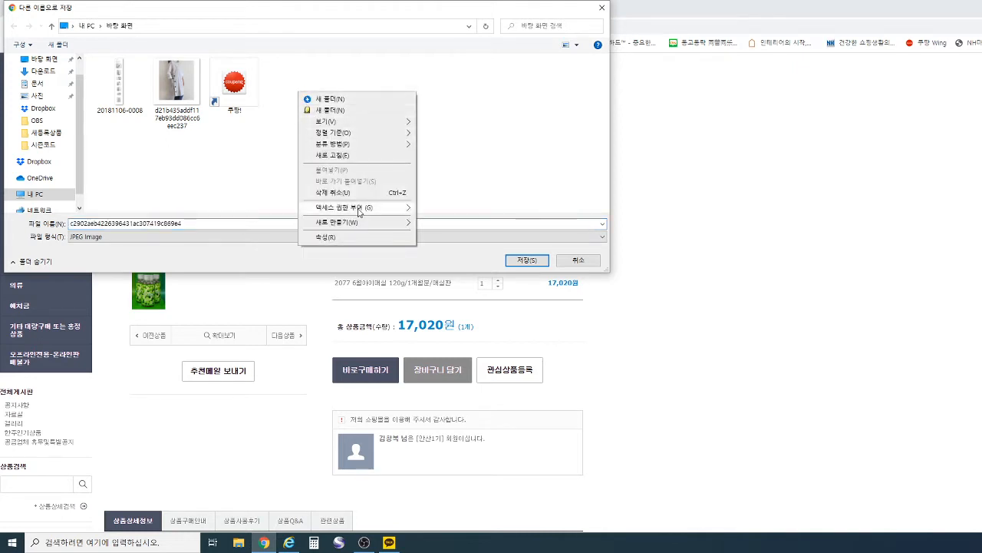
mouse_move(373, 223)
click(442, 224)
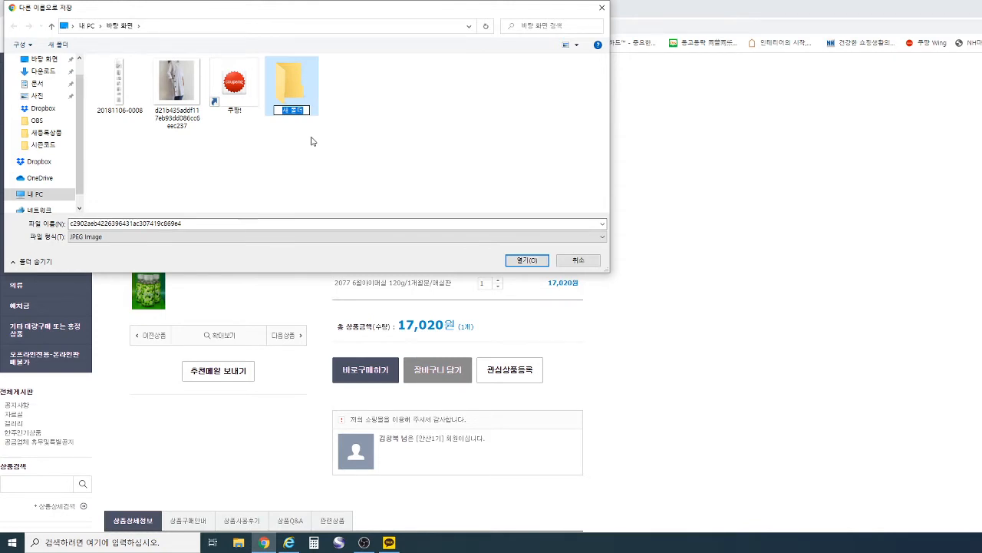
text(ㅂ)
key(BackSpace)
text(ㅅㅣㄱㅍ)
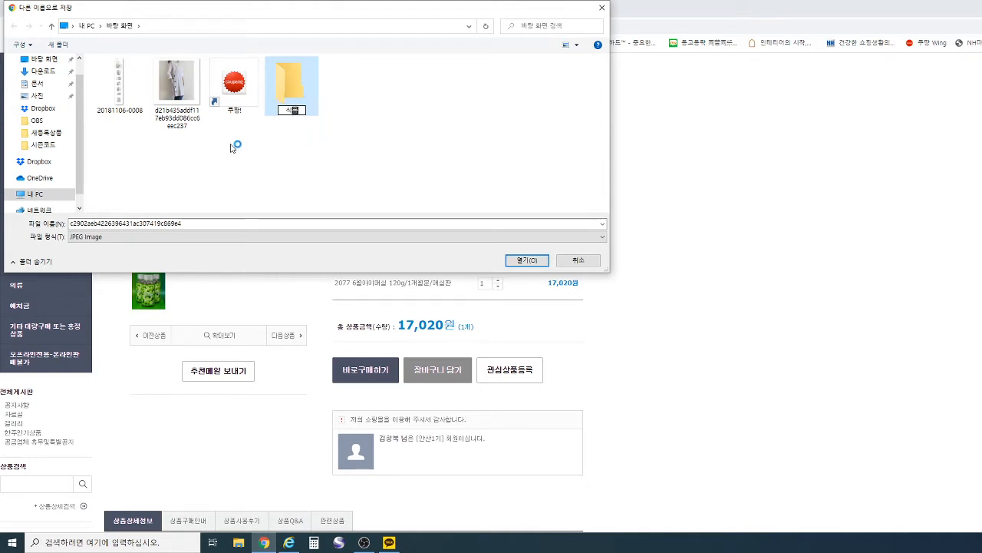
double_click(288, 88)
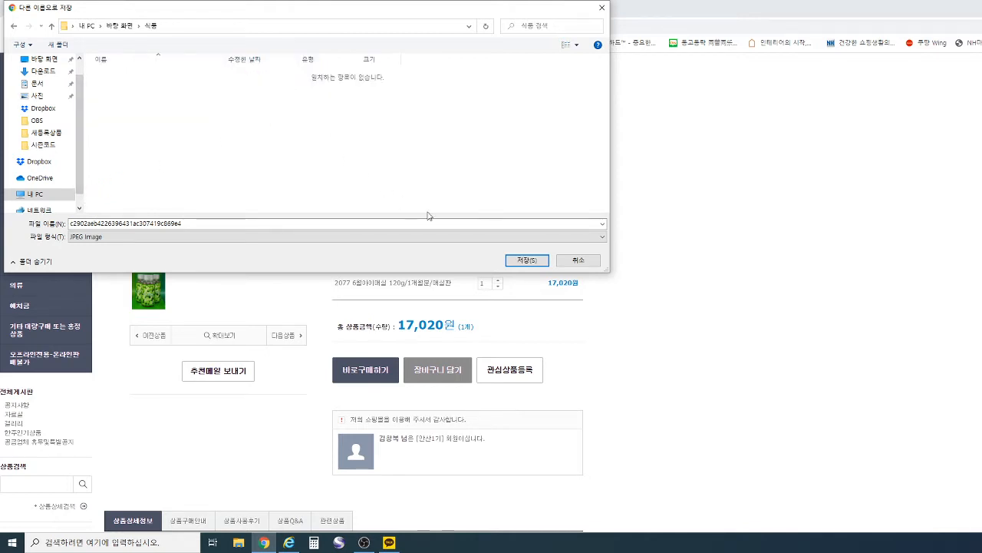
click(532, 262)
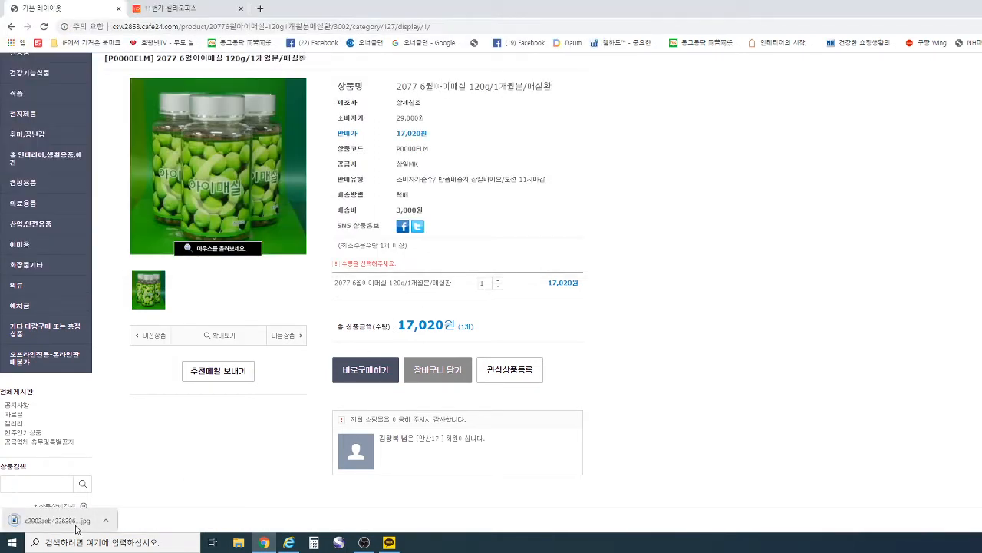
Step: Save a second copy of the green-jar thumbnail as a JPG directly on the Desktop
right_click(142, 297)
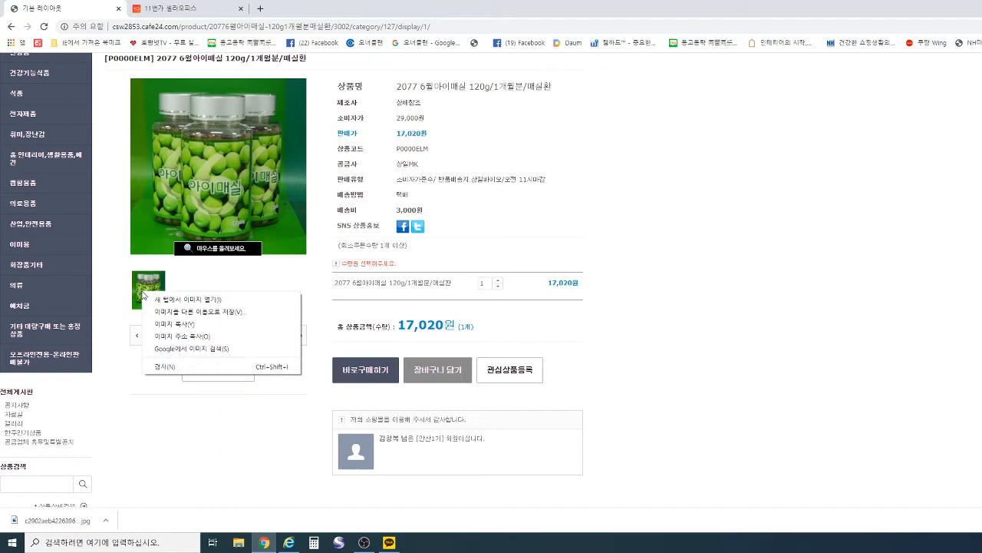
click(182, 315)
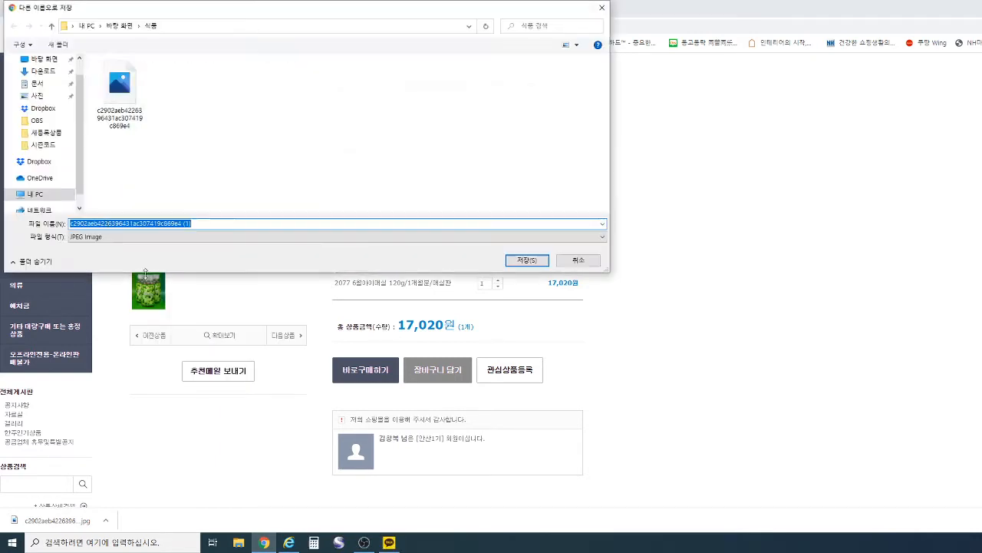
scroll(70, 152, up, 1)
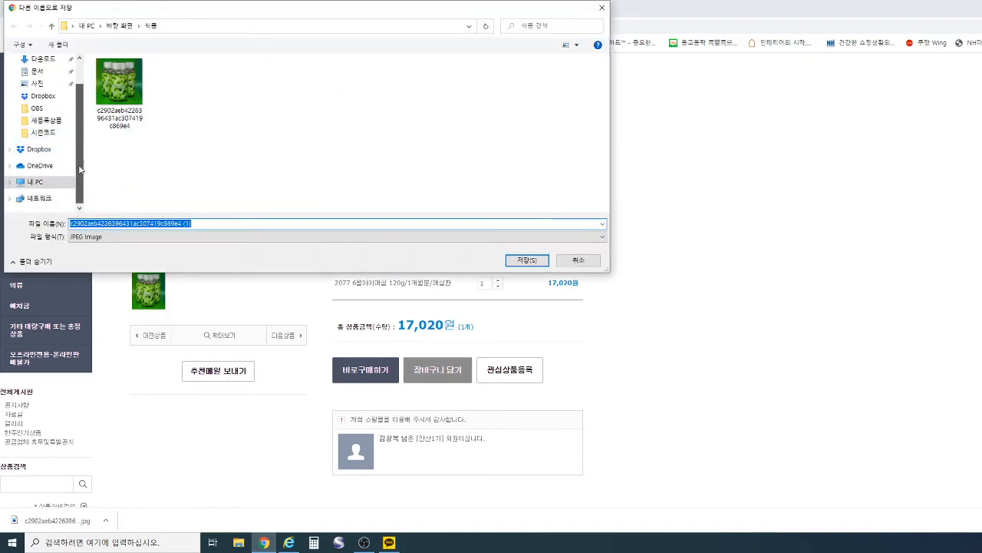
click(54, 80)
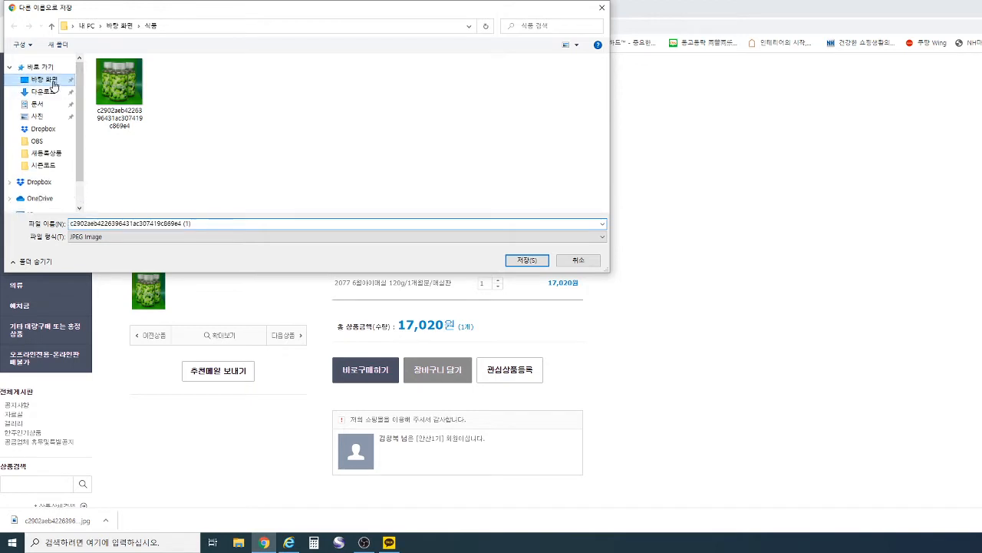
click(528, 261)
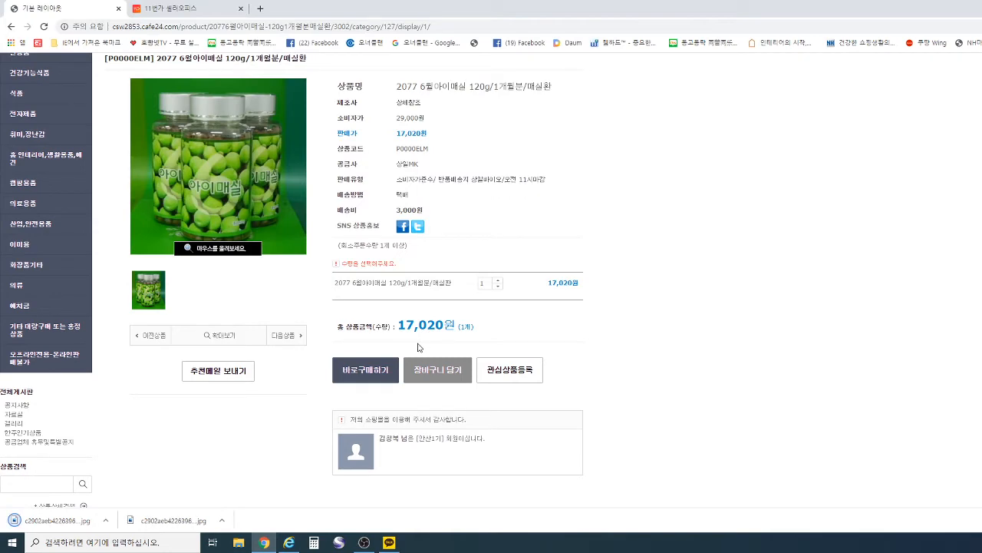
scroll(419, 346, down, 4)
scroll(419, 349, down, 5)
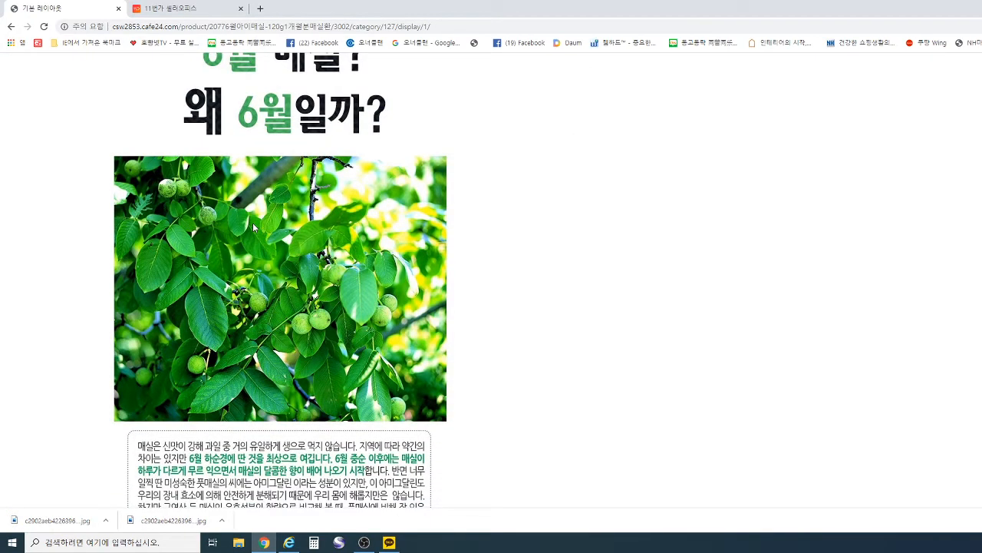
Step: Save the plum-tree photo from the 6월아이매실 details onto the Desktop as 2077.jpg
right_click(253, 226)
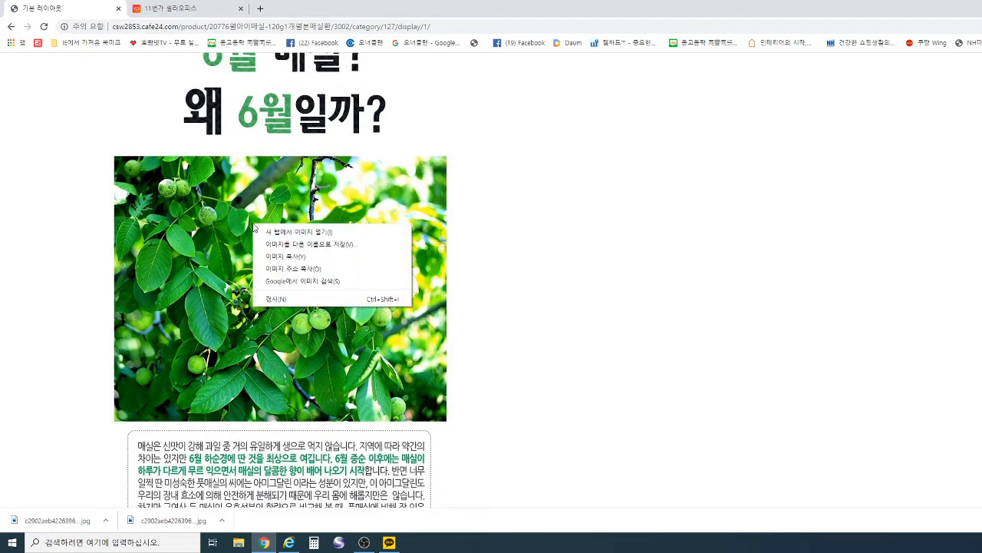
click(287, 246)
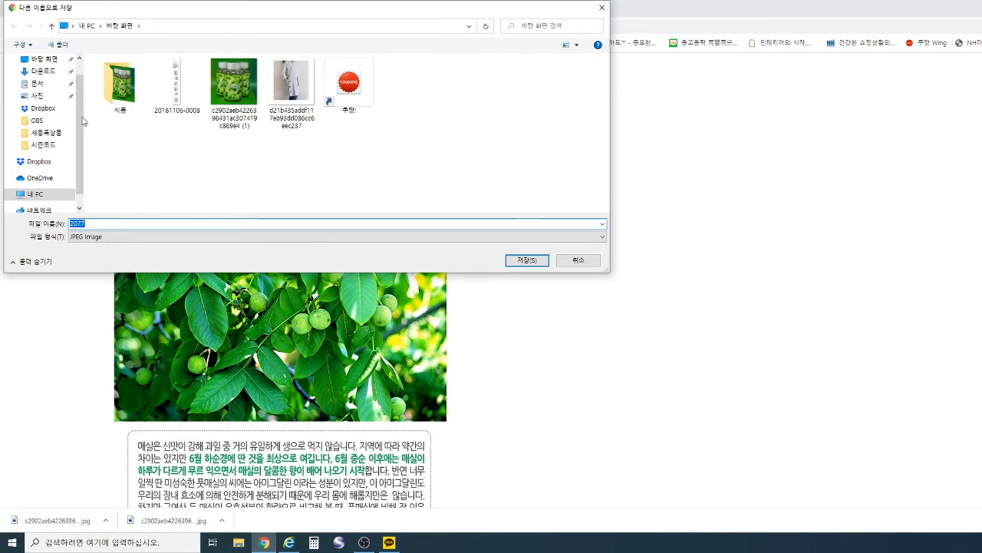
click(44, 59)
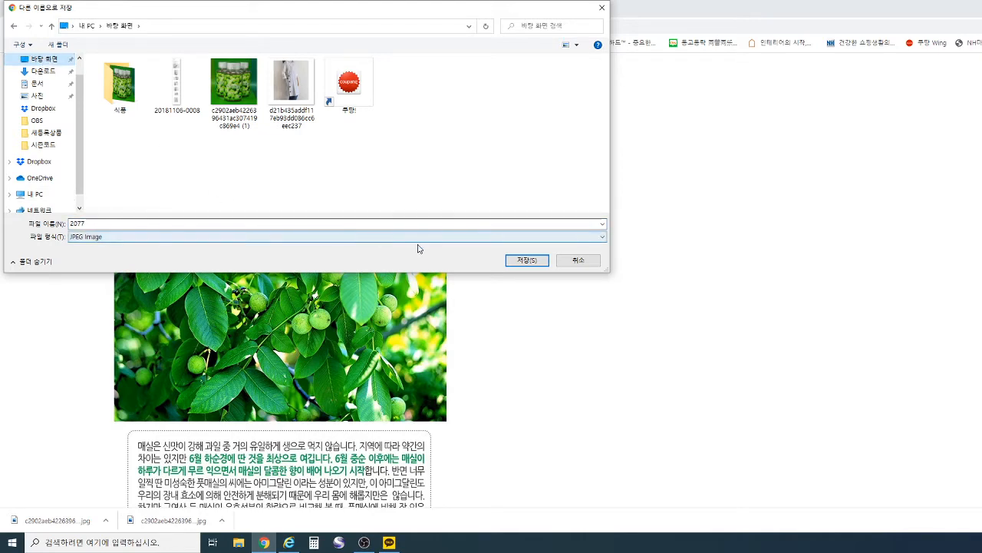
click(519, 264)
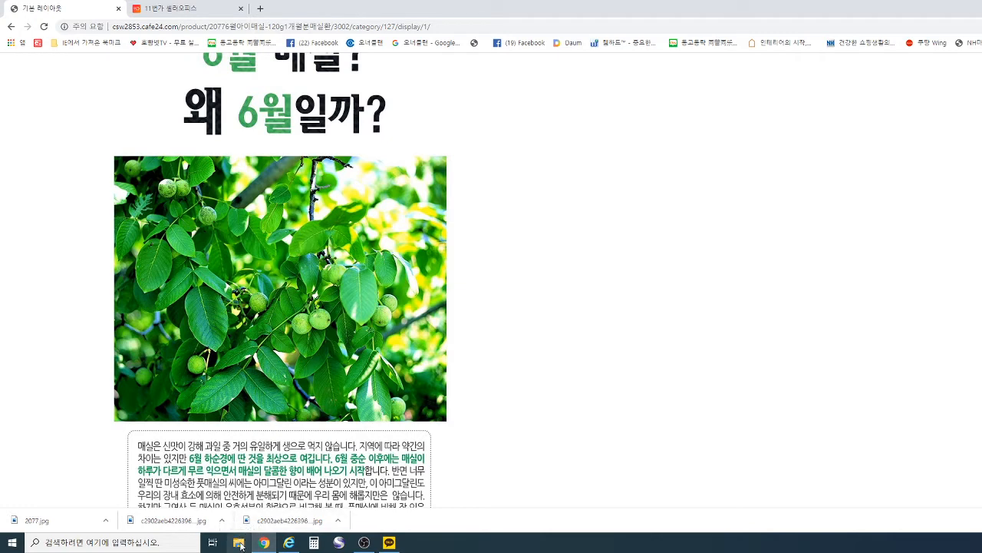
Step: Open File Explorer on the Desktop folder and show its files as large icons
click(240, 543)
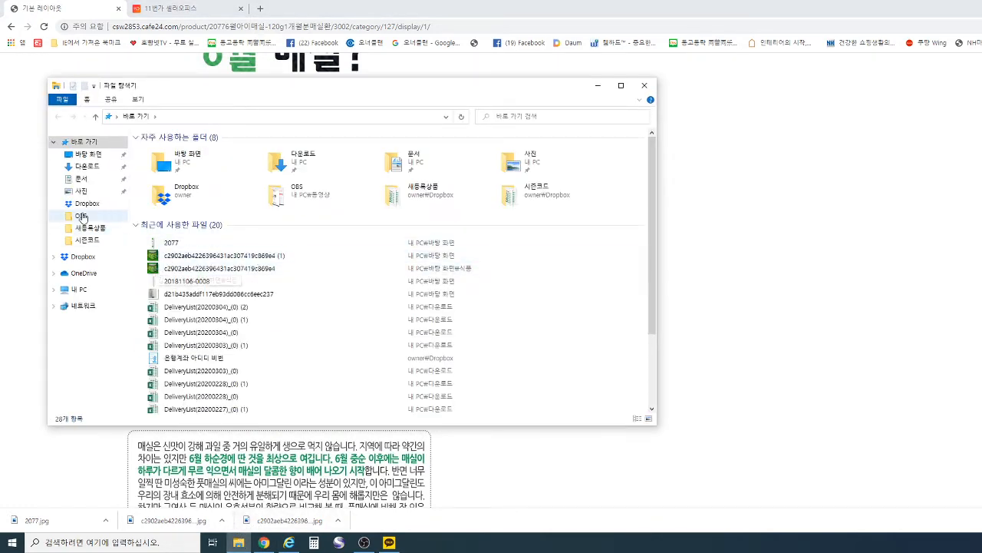
click(87, 156)
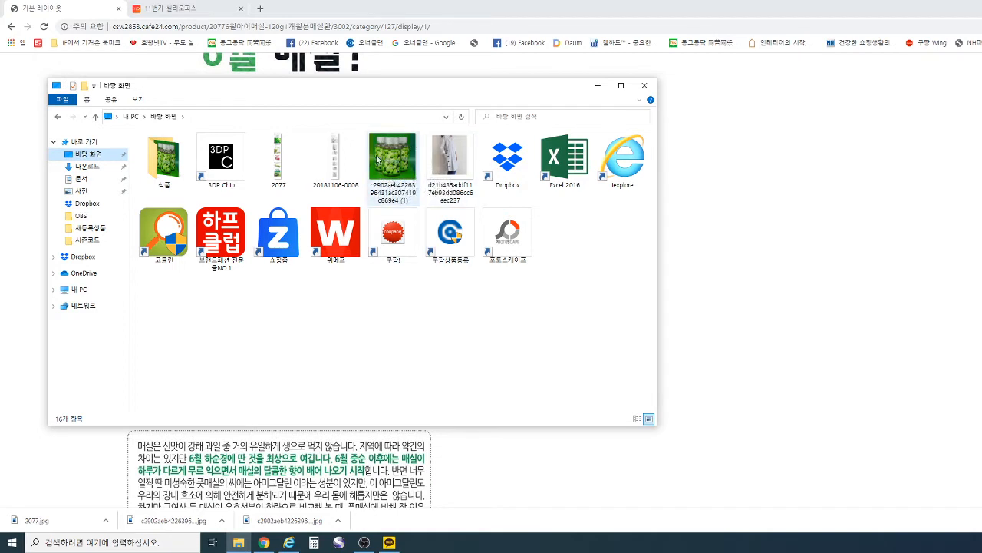
click(637, 419)
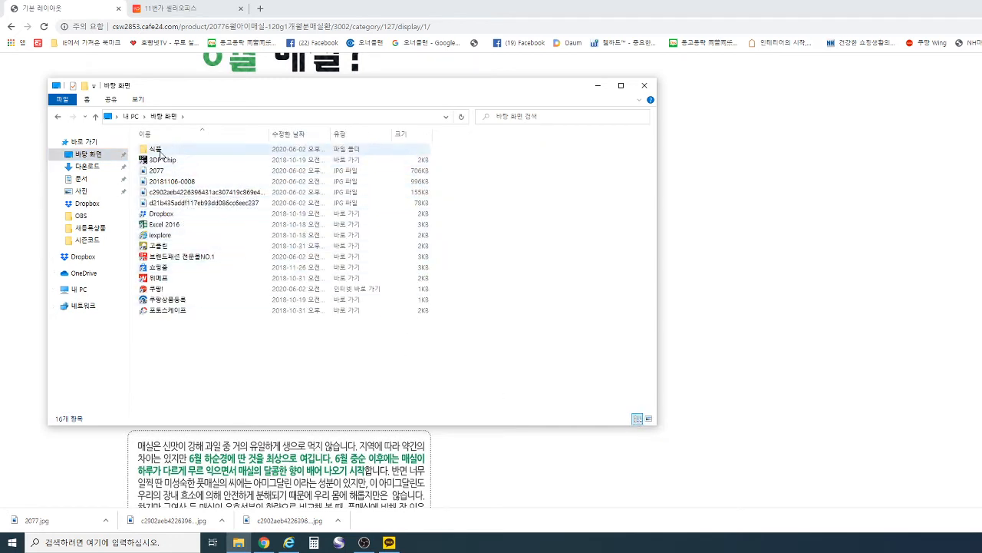
click(648, 419)
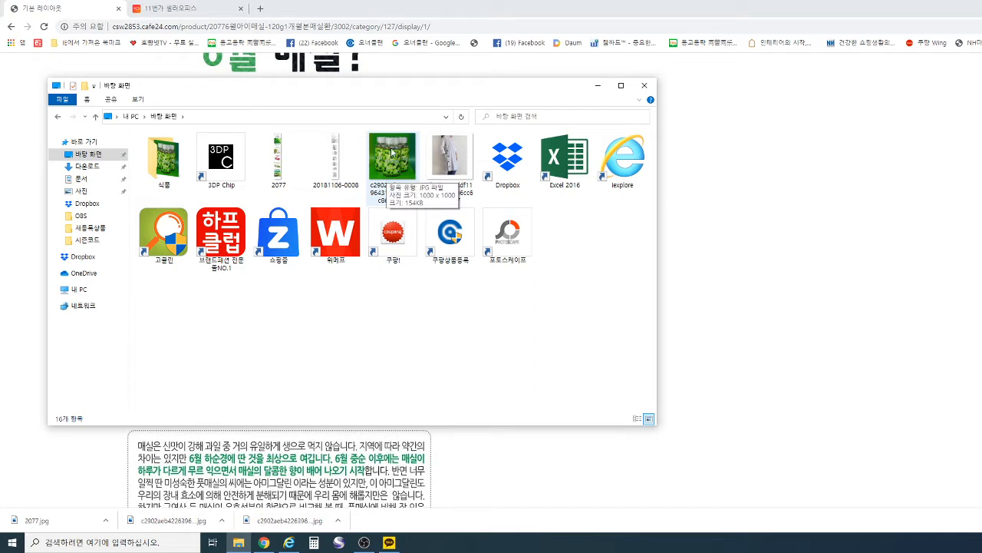
Step: Bring up the file options for the green-jar c2902aeb… (1) JPG
click(391, 152)
right_click(390, 148)
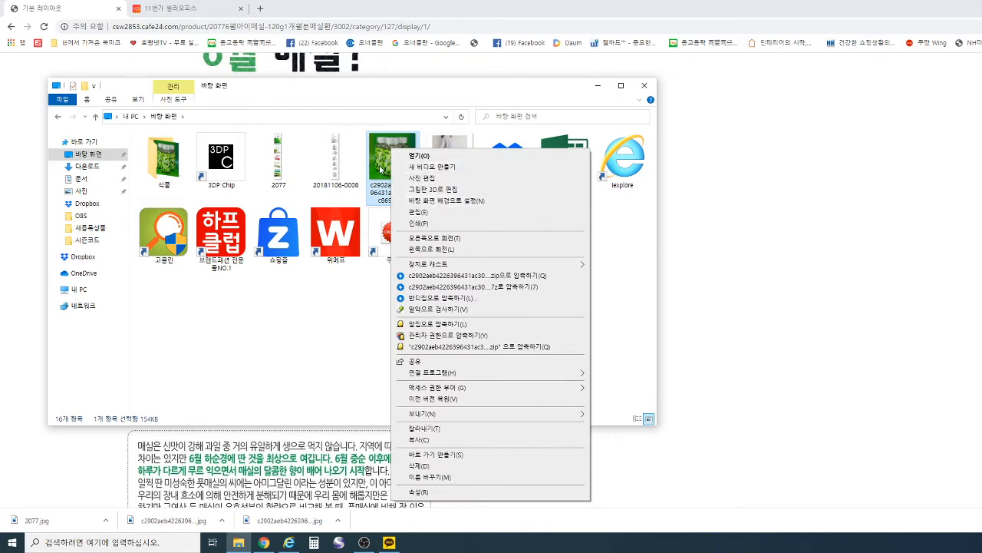
click(551, 82)
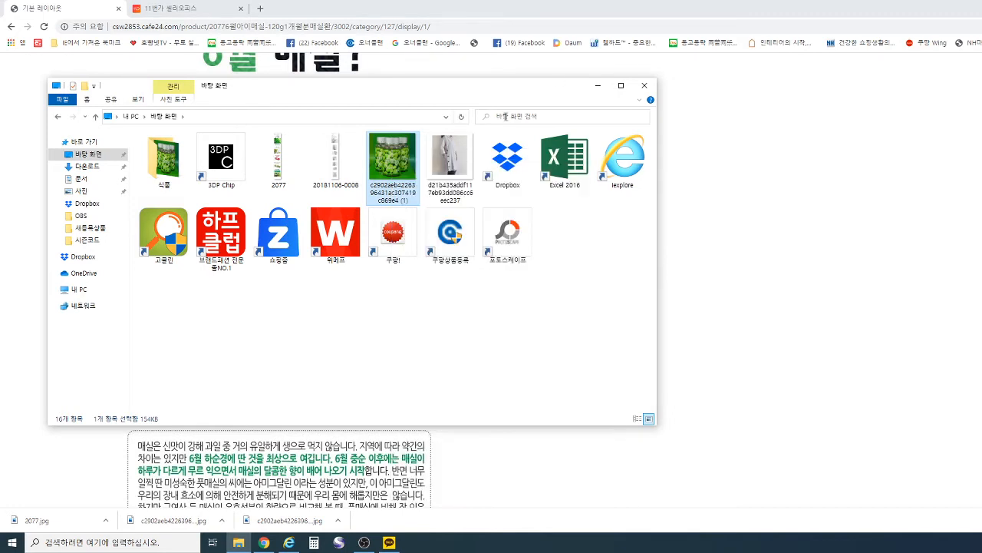
right_click(391, 159)
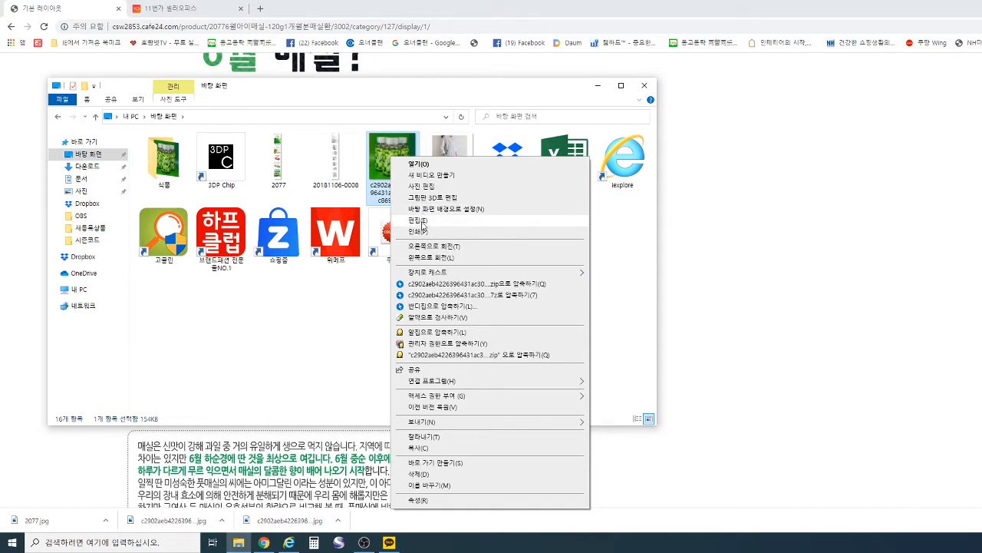
Step: Open the green-jar image in Paint, check its 1000 × 1000 px size, and close it unchanged
click(421, 221)
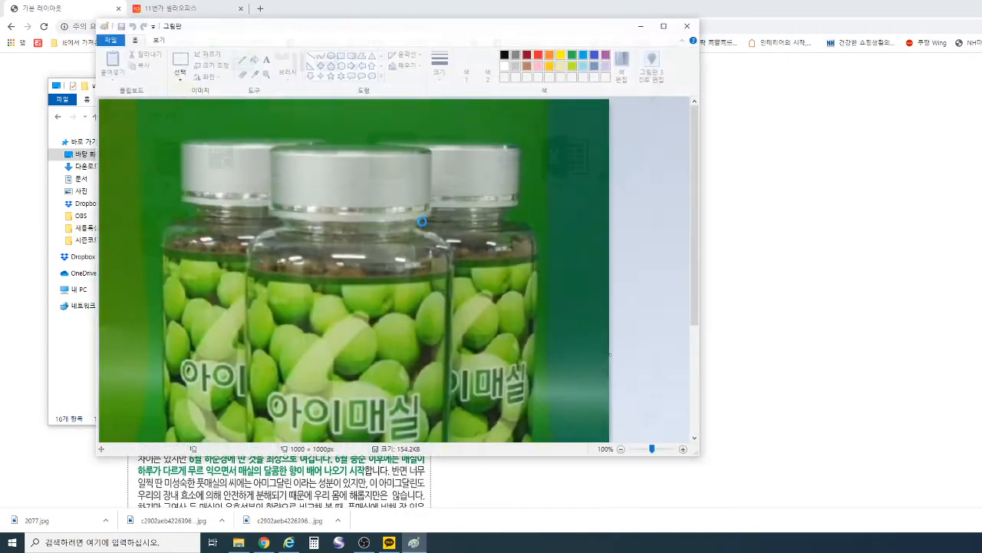
scroll(407, 218, down, 3)
scroll(390, 217, up, 3)
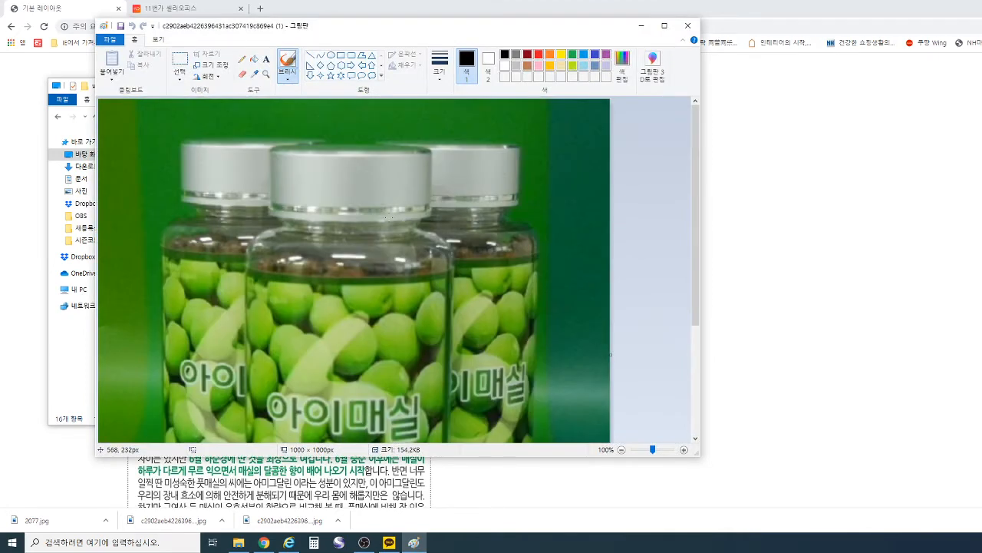
click(208, 68)
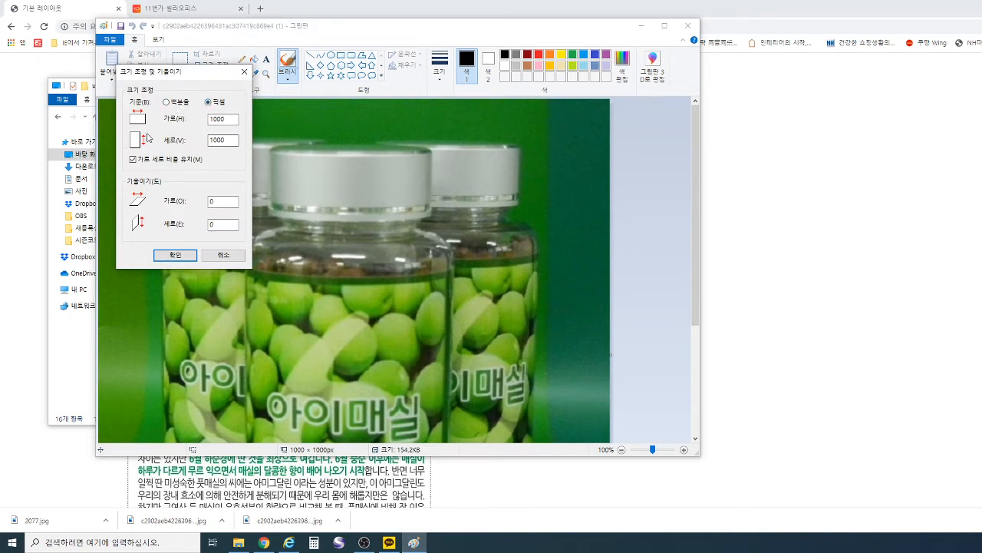
click(244, 71)
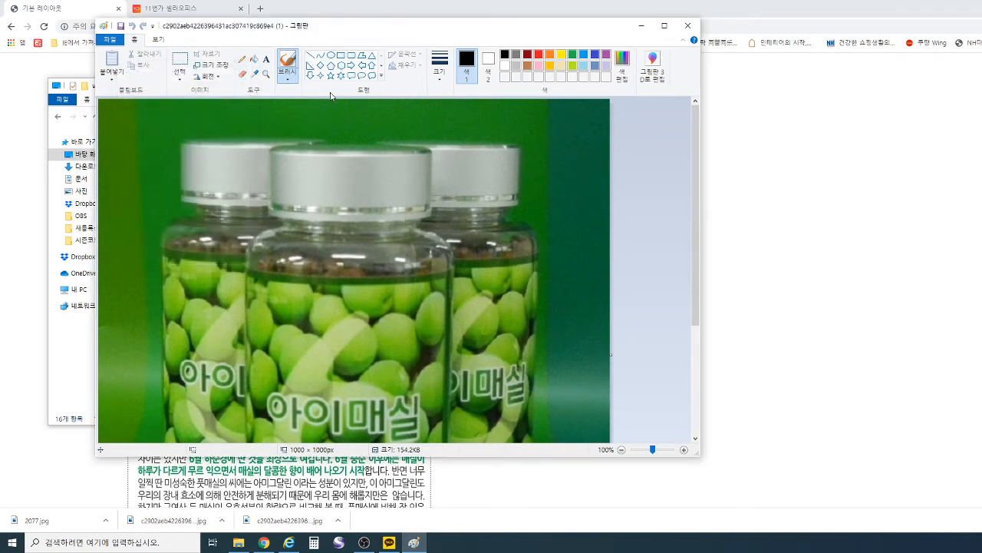
click(689, 28)
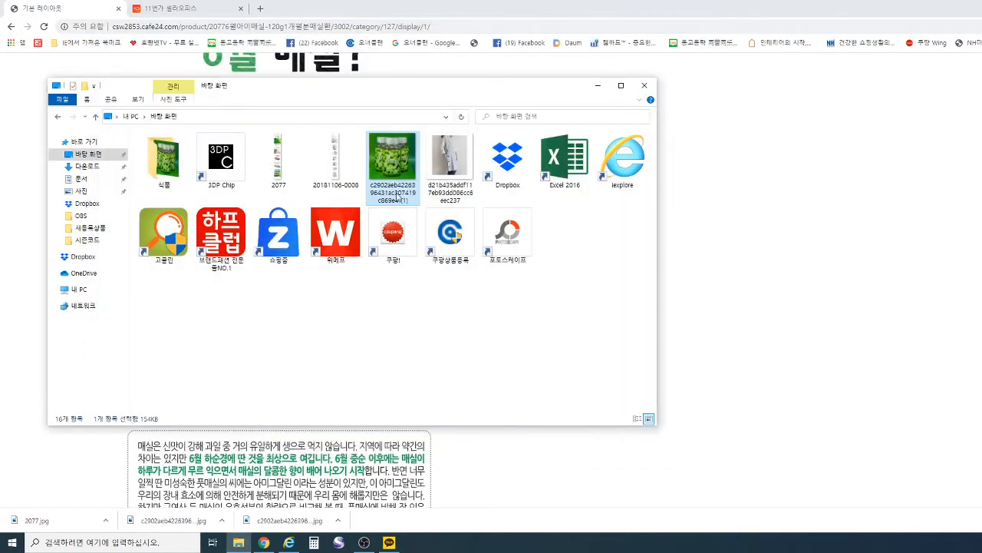
Step: Close File Explorer and return to the 11st Seller Office tab
click(644, 85)
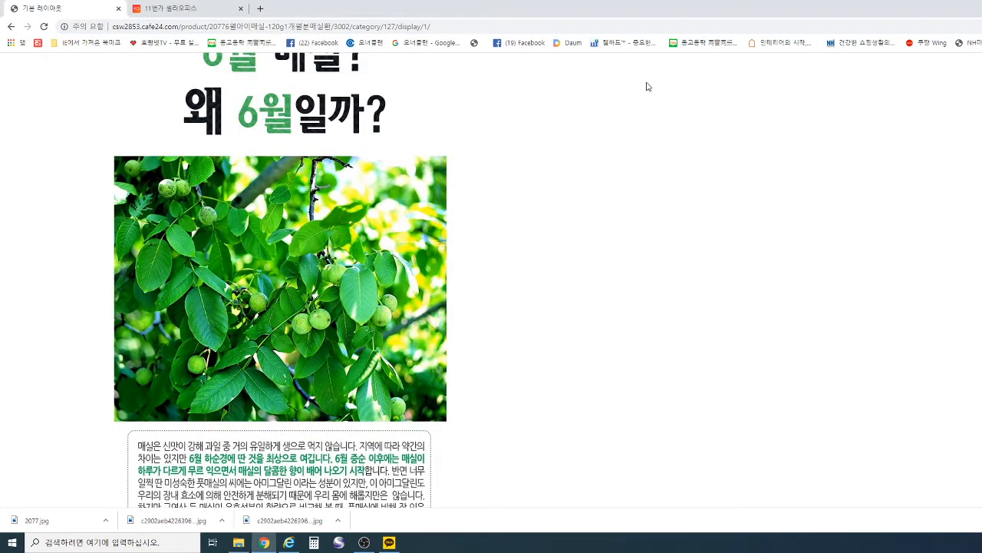
click(192, 12)
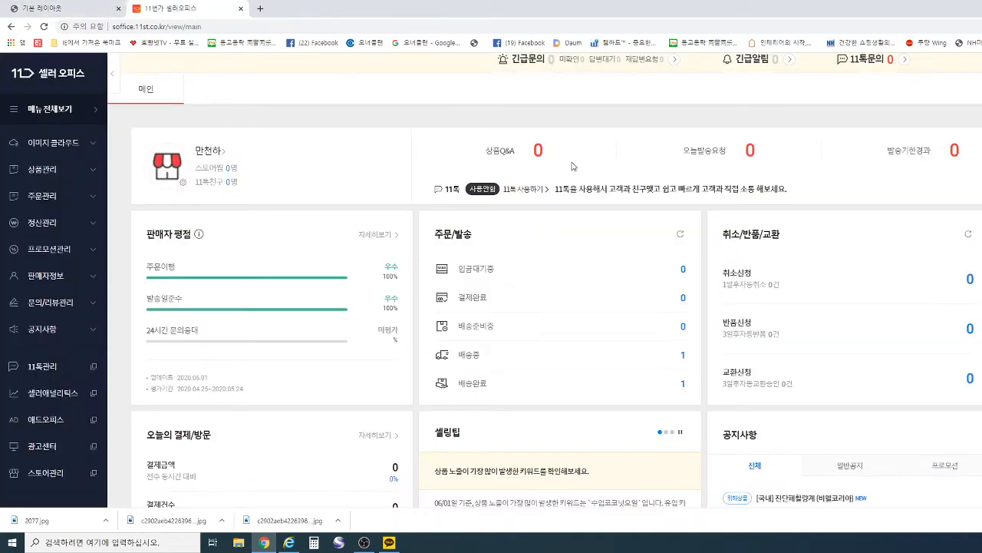
scroll(802, 291, up, 2)
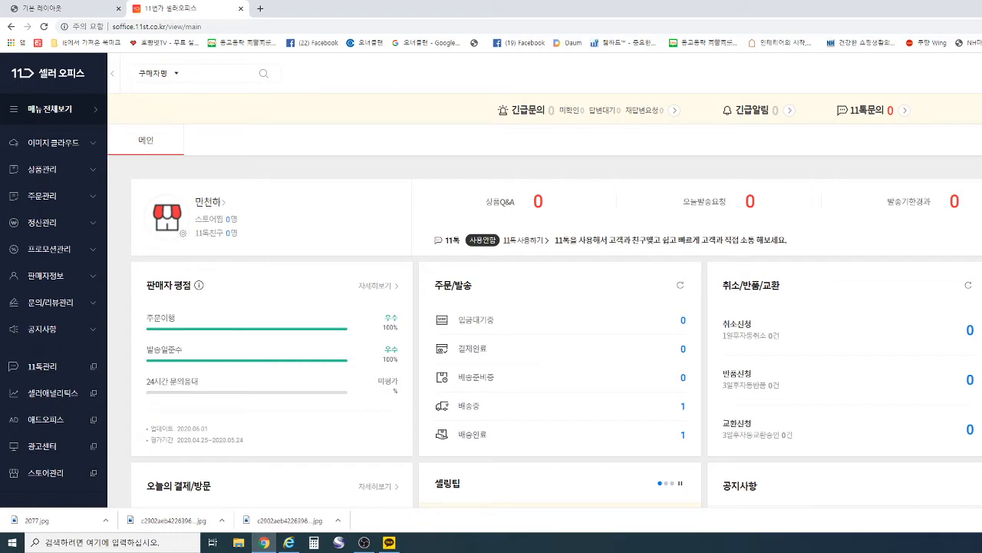
scroll(934, 268, down, 15)
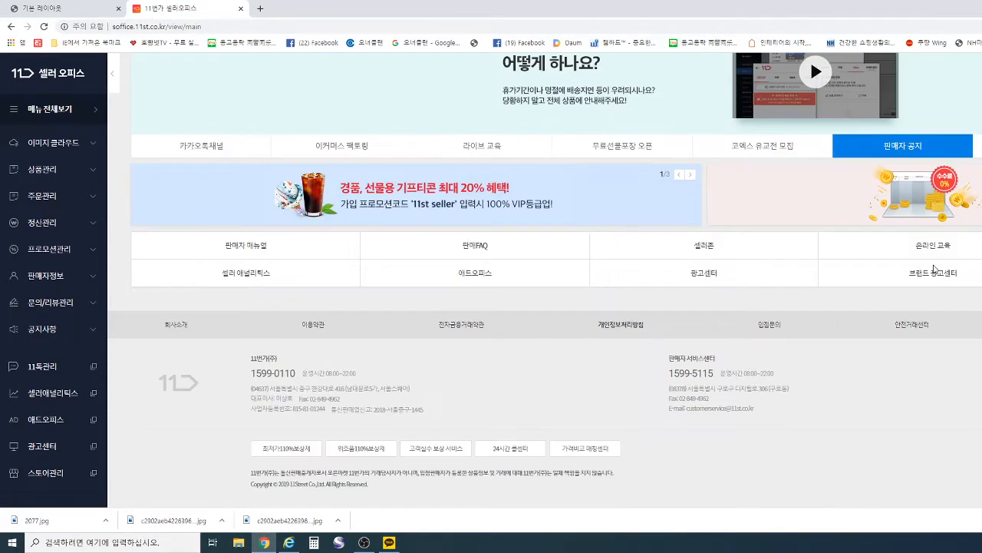
scroll(934, 268, up, 15)
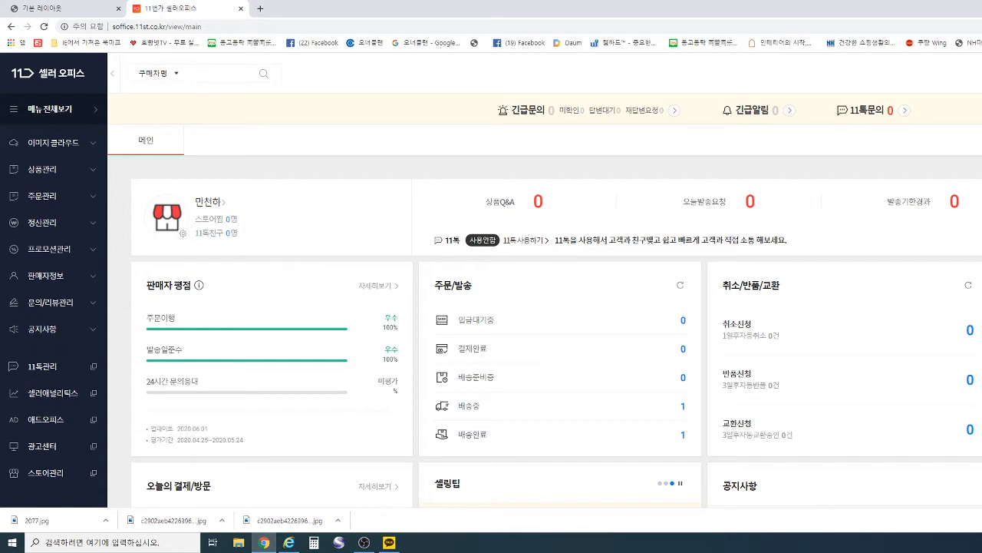
Step: Reload the page, leave it, and sign in again with the account password
key(ctrl+w)
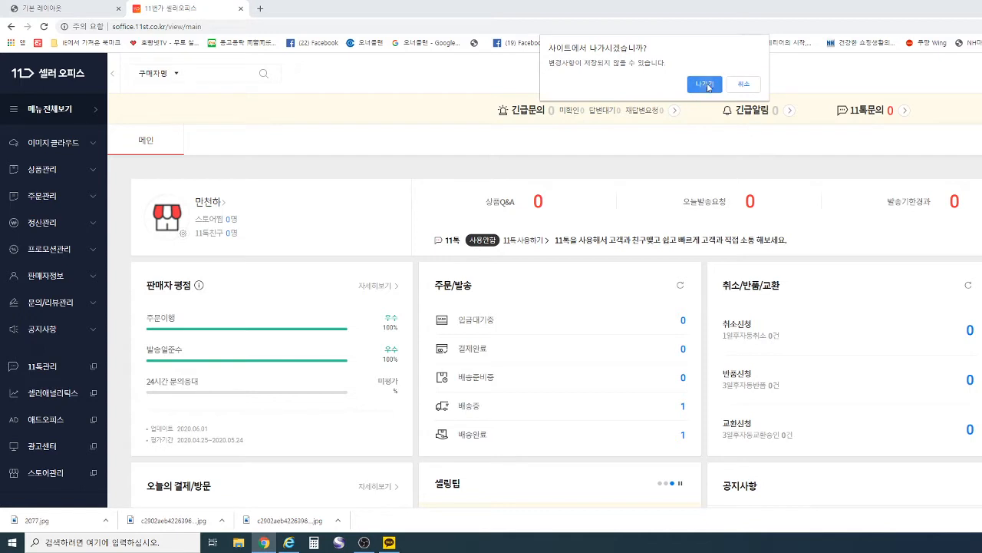
click(706, 85)
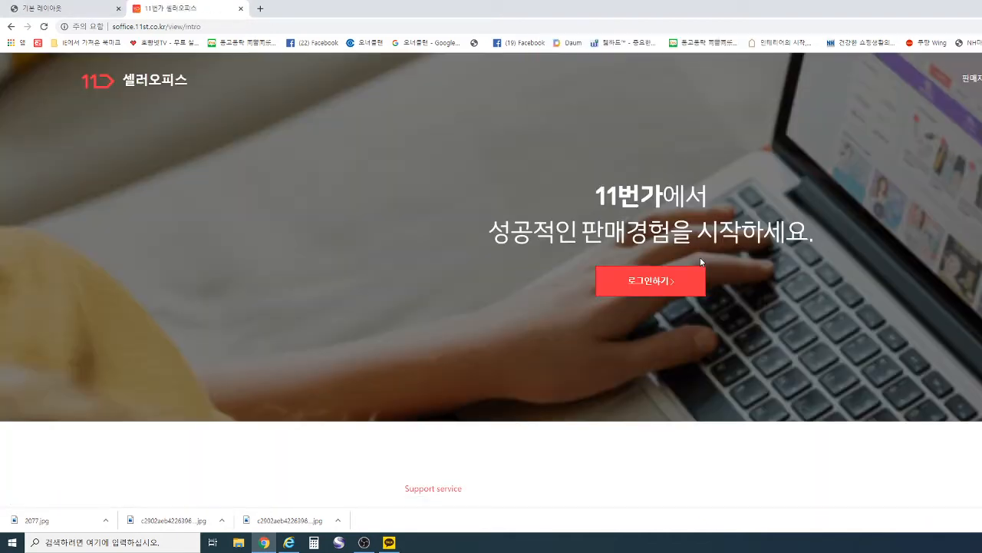
click(675, 281)
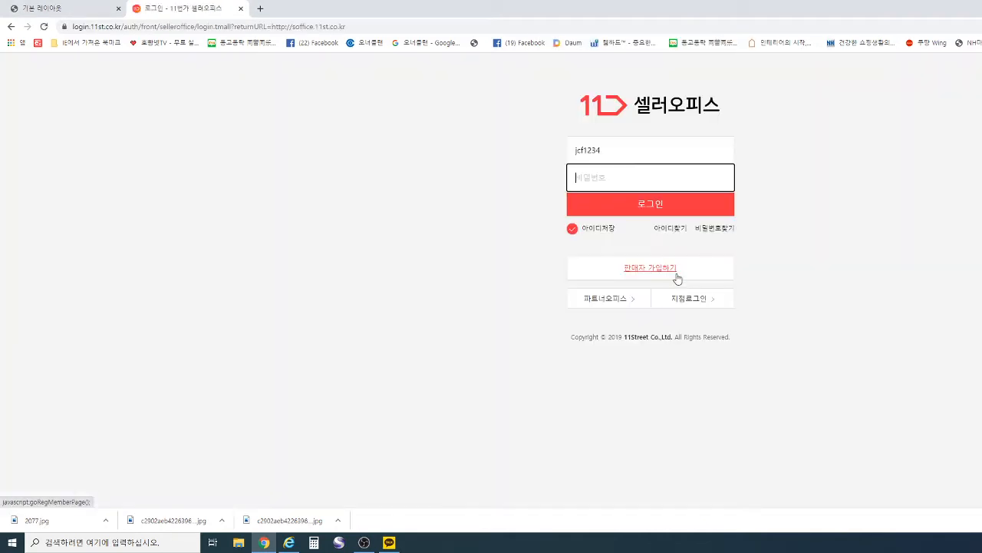
click(621, 182)
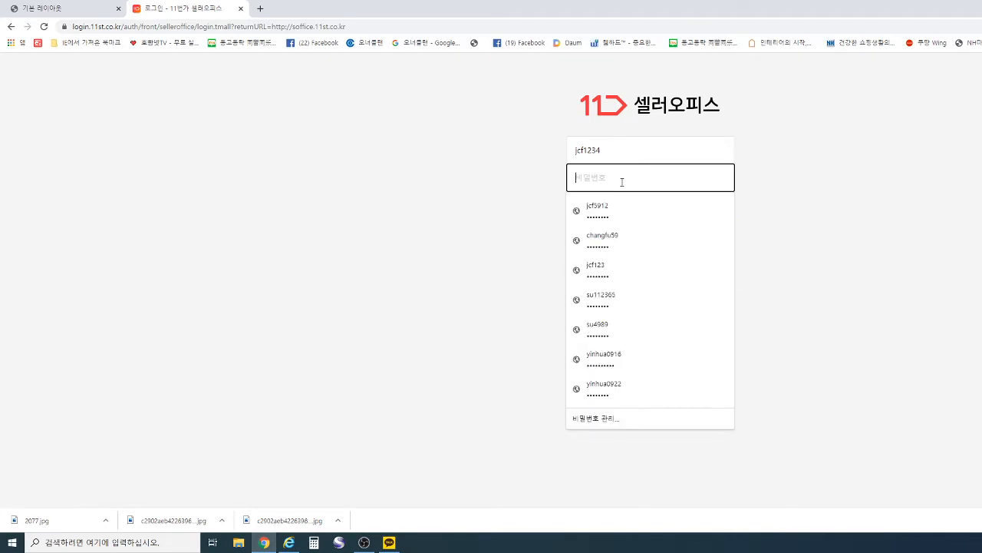
text(••)
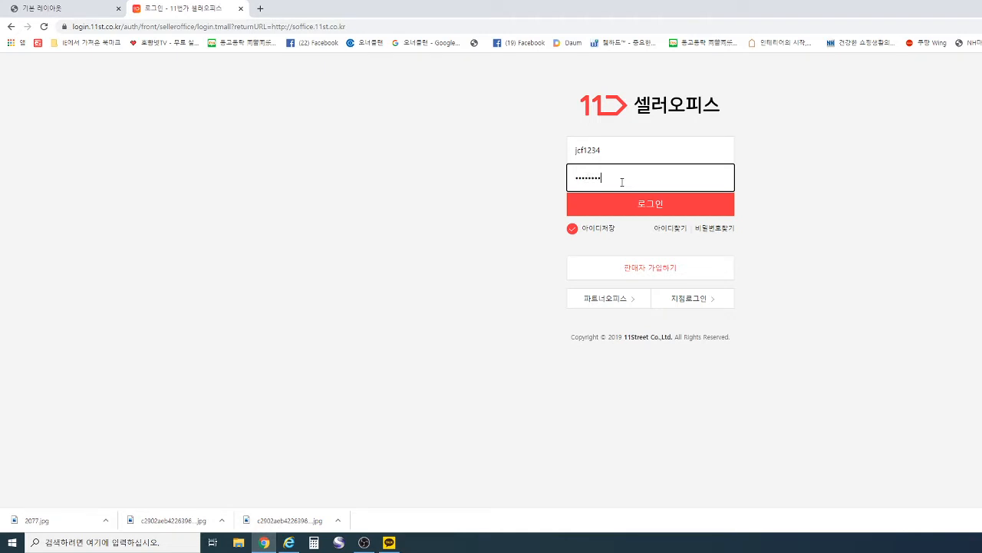
key(Return)
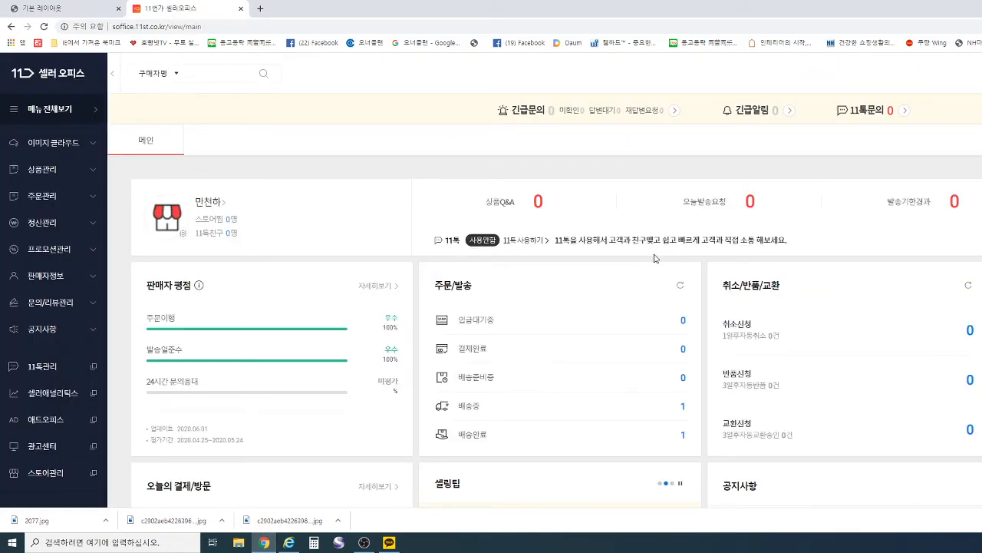
scroll(655, 258, down, 2)
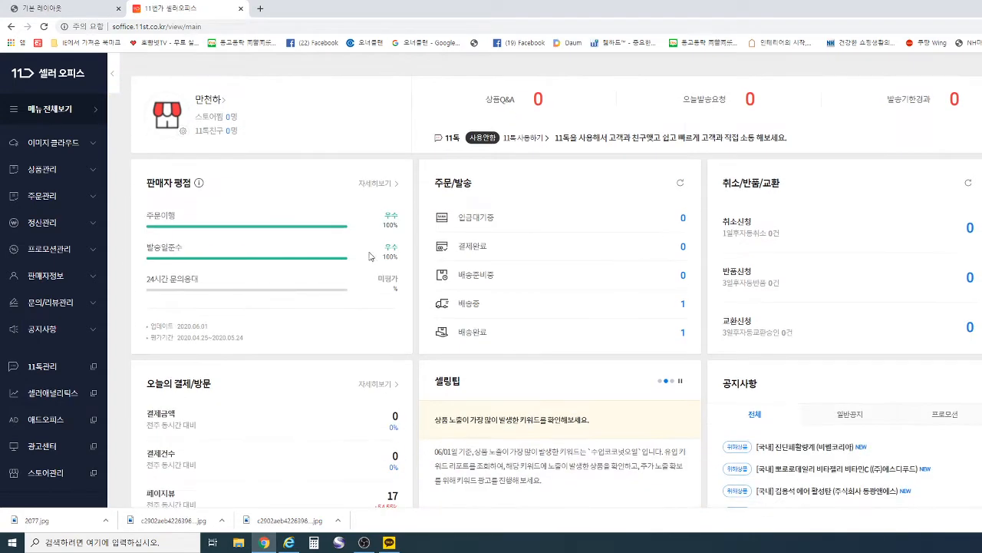
scroll(129, 270, up, 2)
scroll(129, 269, up, 1)
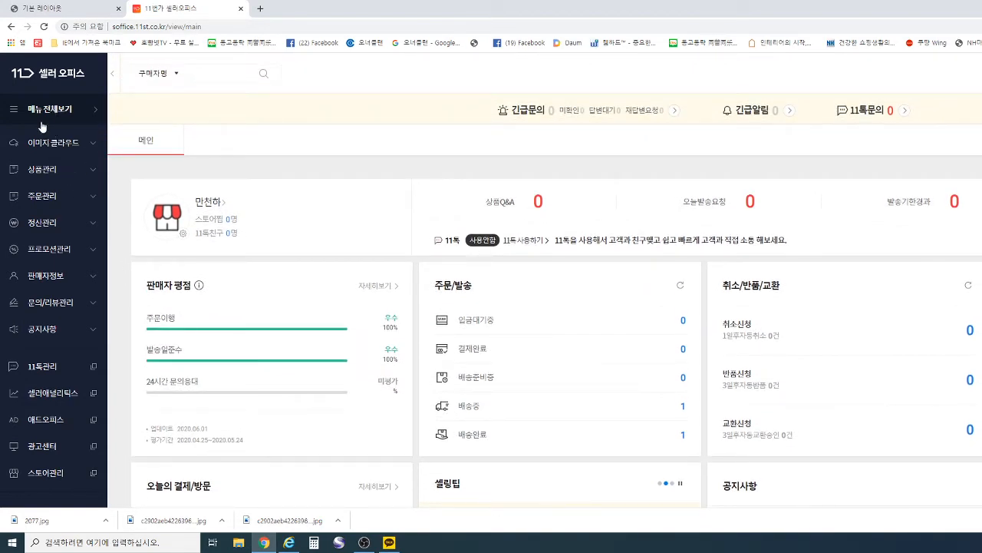
Step: Open 상품관리 > 단일상품등록 and scroll to the empty product name and category fields
click(44, 171)
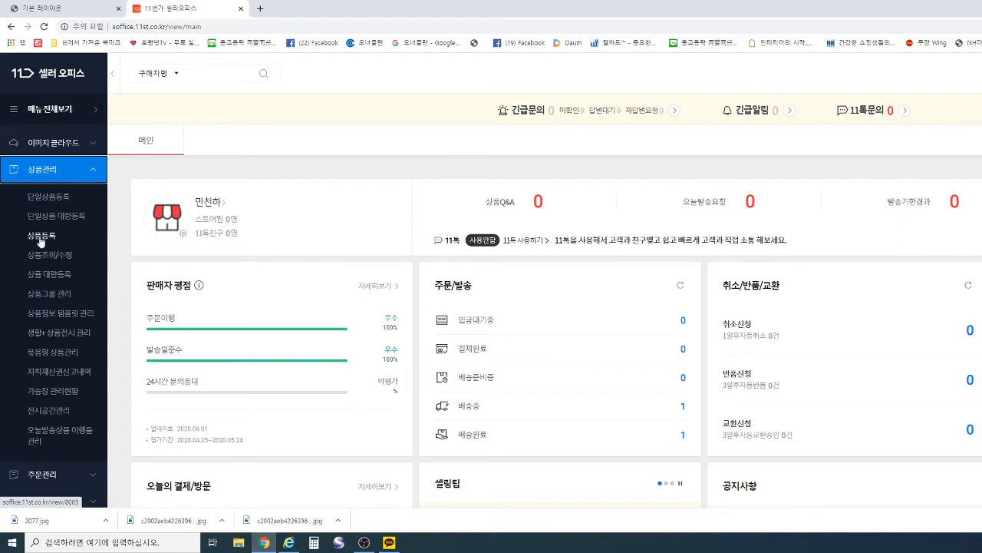
click(53, 198)
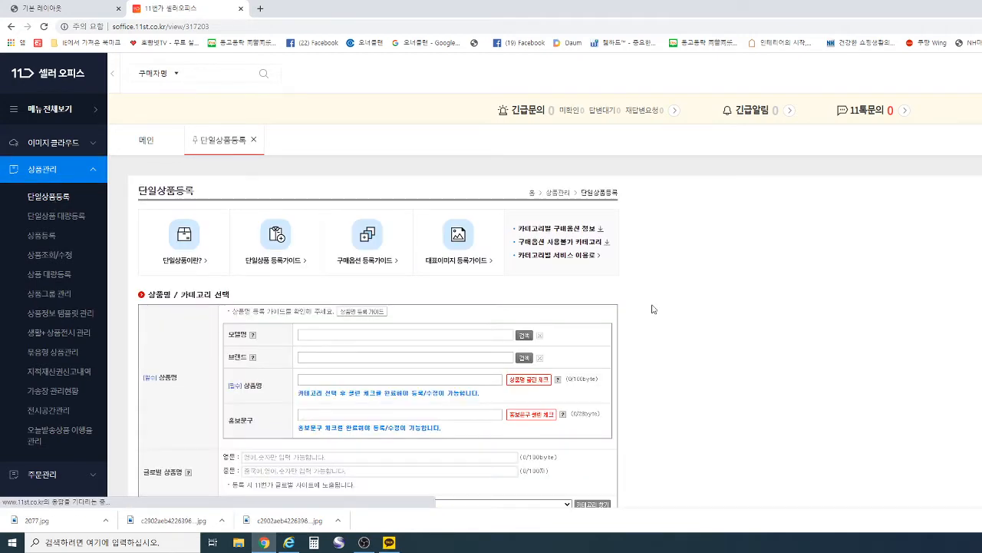
scroll(653, 245, down, 1)
scroll(655, 310, down, 1)
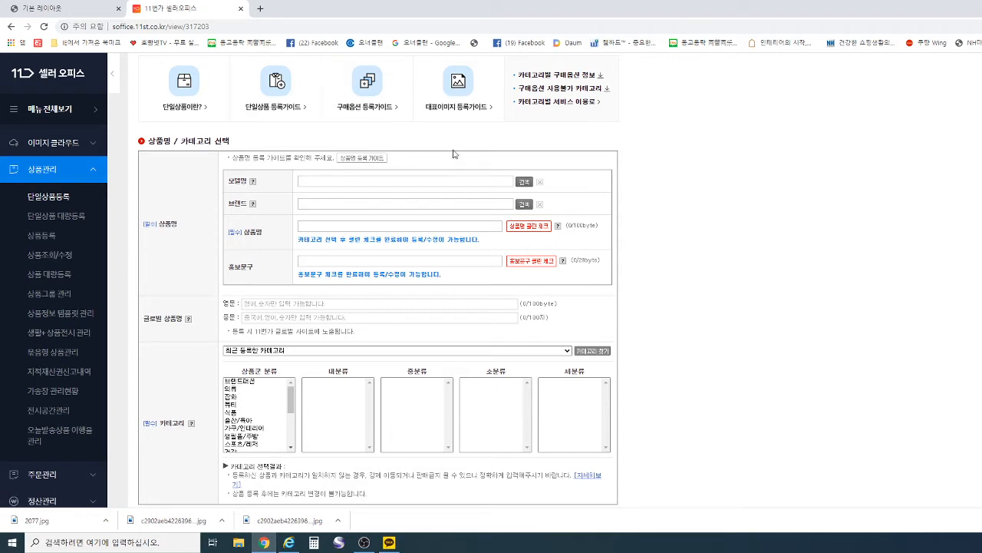
Step: Search categories for 매실 and choose 건강식품 > 건강즙 > 매실즙/엑기스, dismissing the registration notice
click(594, 353)
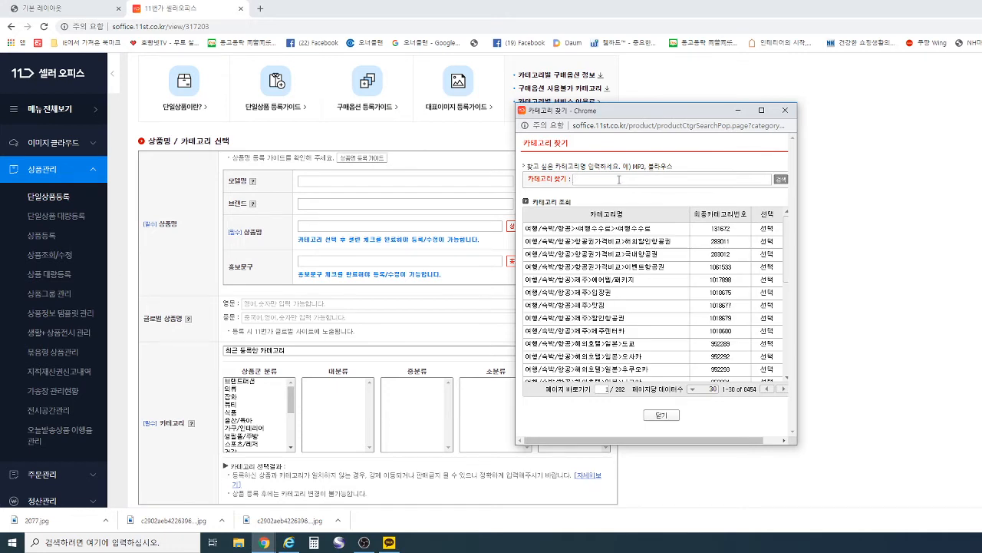
text(tea)
text(ㅐ셀)
key(Return)
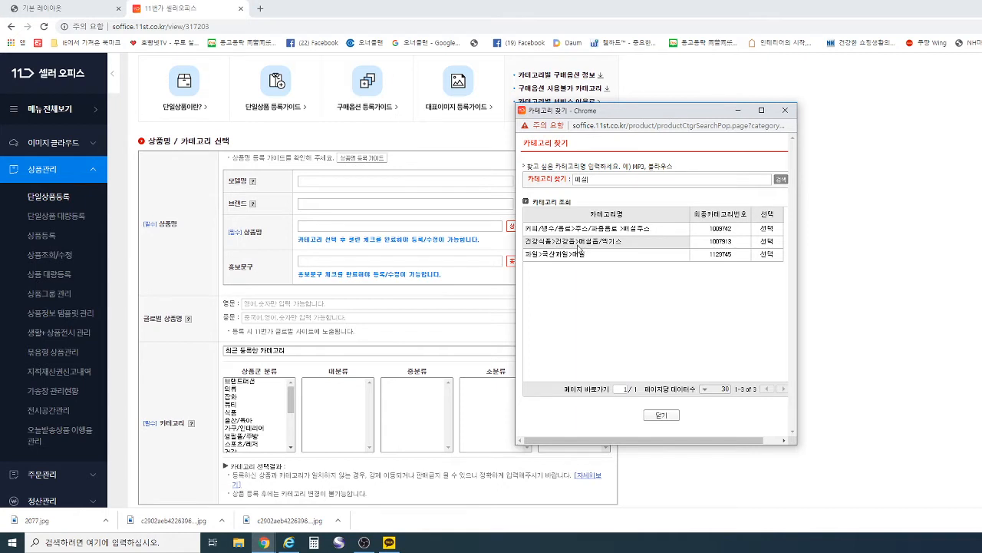
click(767, 243)
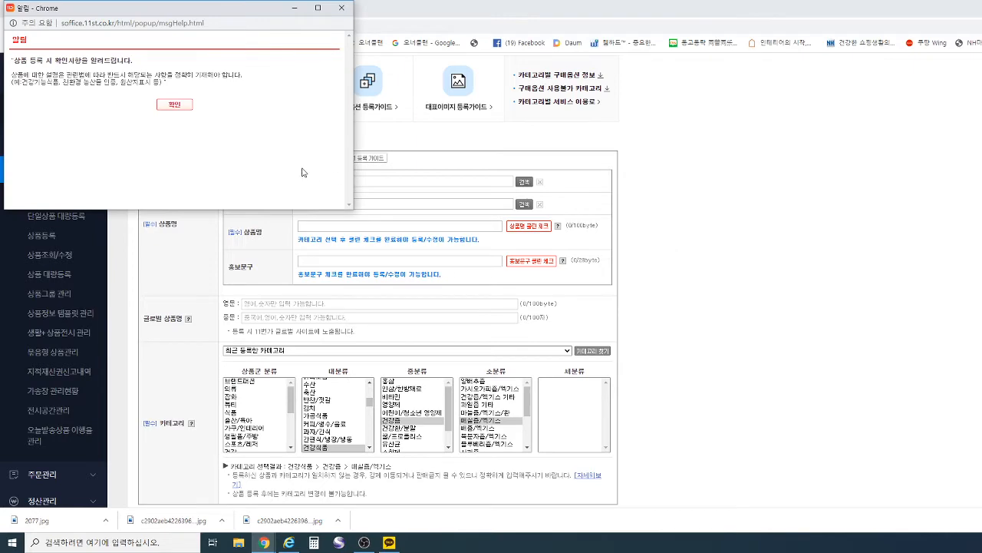
click(176, 104)
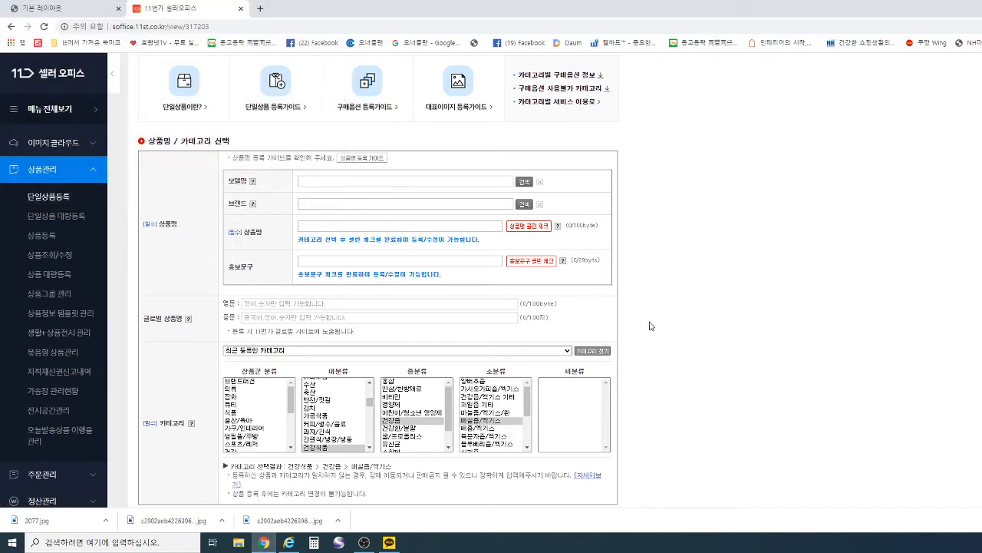
scroll(650, 264, down, 2)
scroll(650, 327, up, 1)
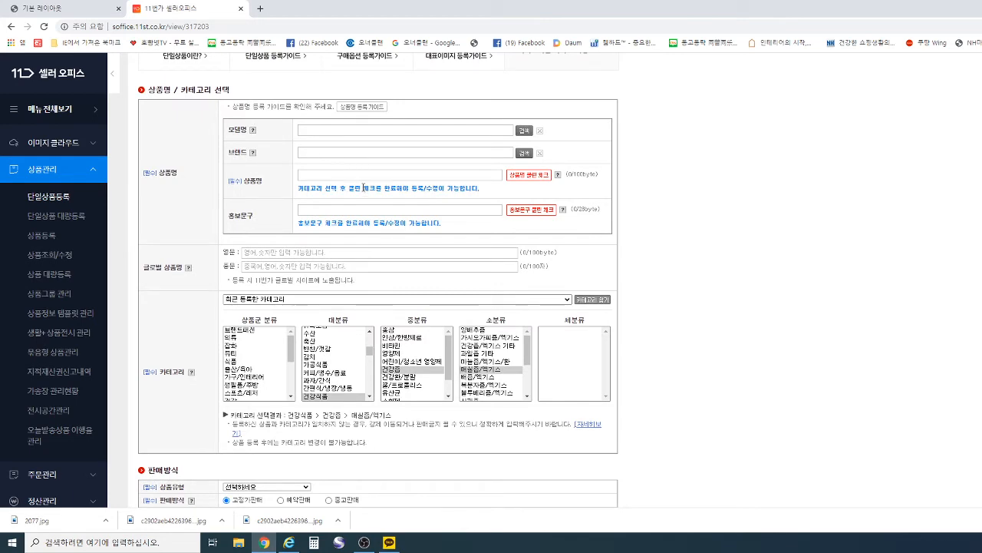
click(100, 10)
Step: Scroll through the 6월아이매실 wholesale product page, then return to the 11st registration form
scroll(380, 311, up, 15)
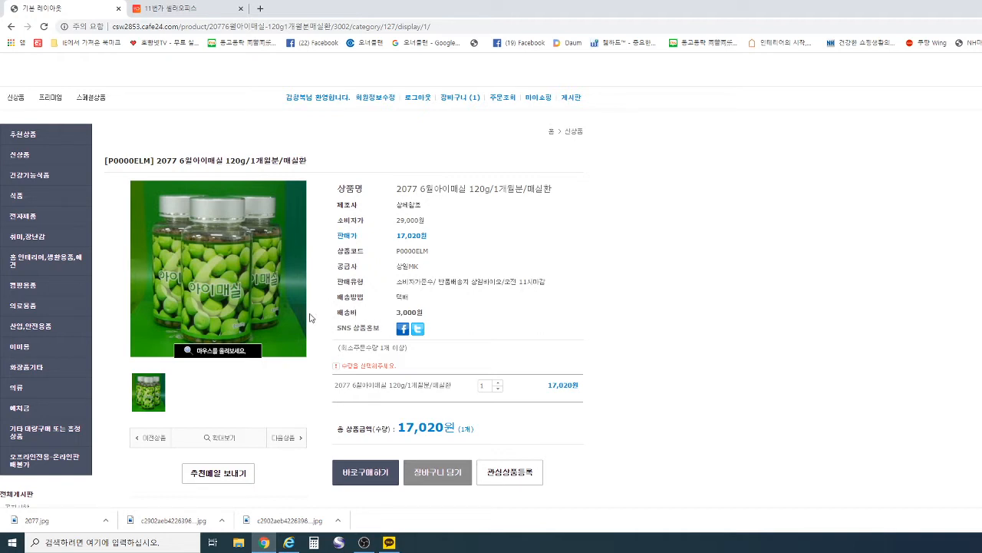
mouse_move(298, 318)
scroll(468, 358, down, 10)
scroll(468, 358, down, 3)
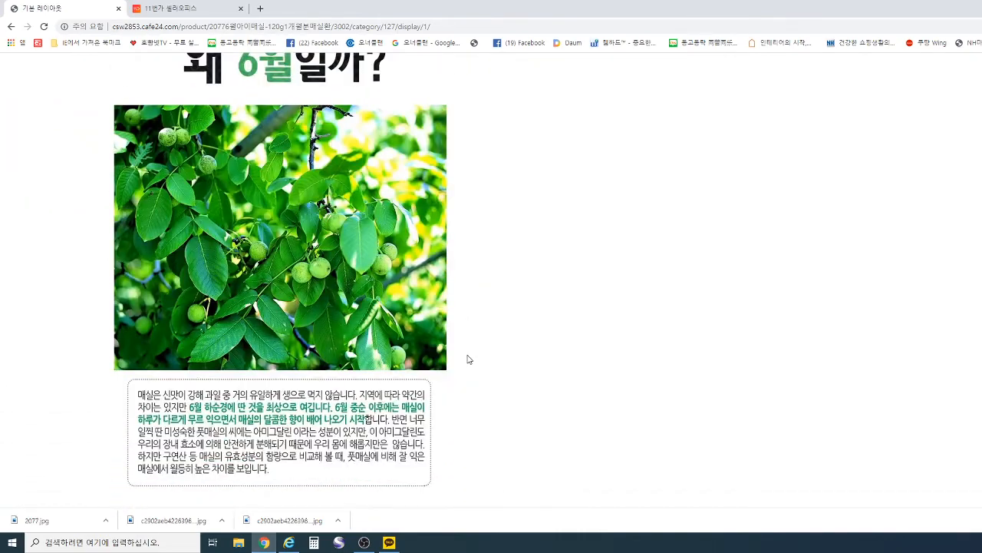
scroll(468, 358, down, 7)
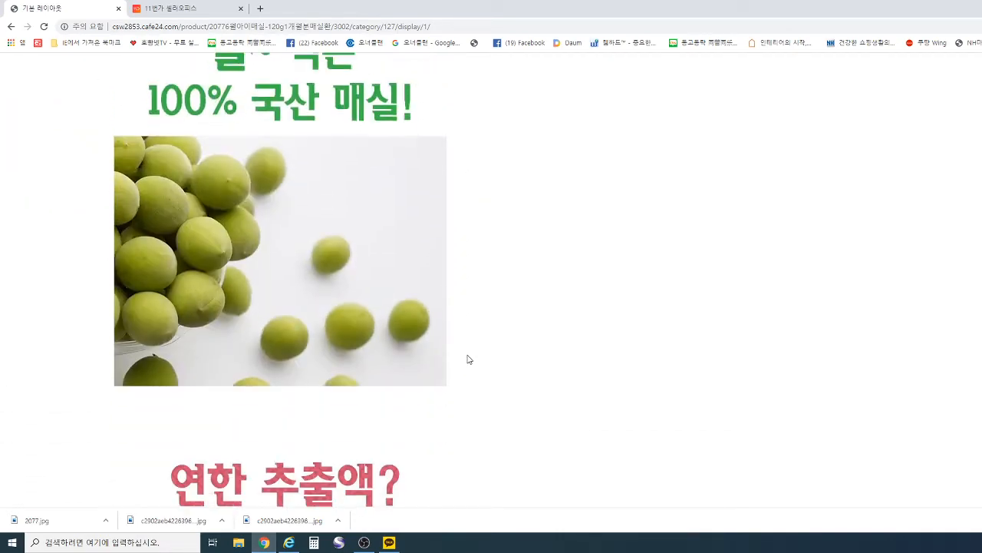
scroll(468, 359, down, 20)
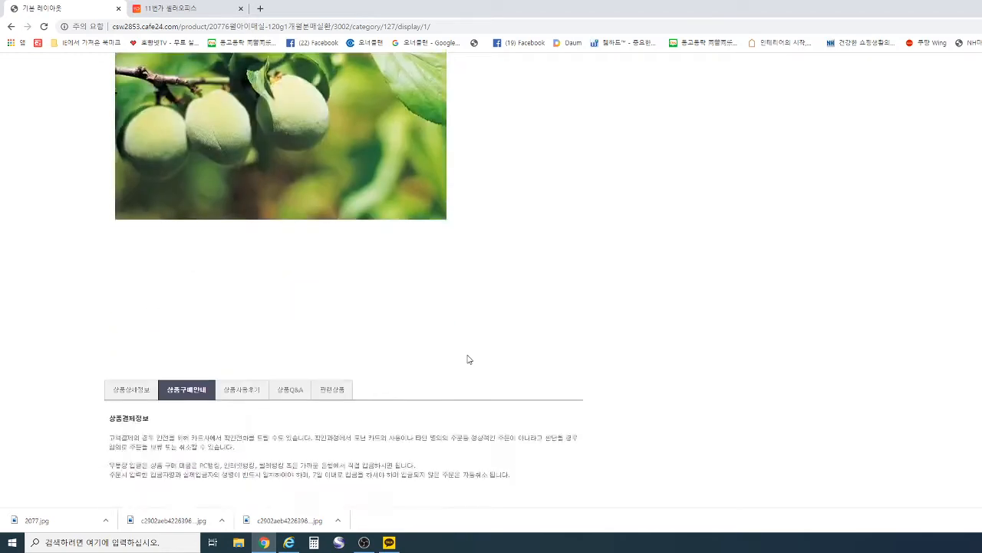
scroll(469, 359, down, 4)
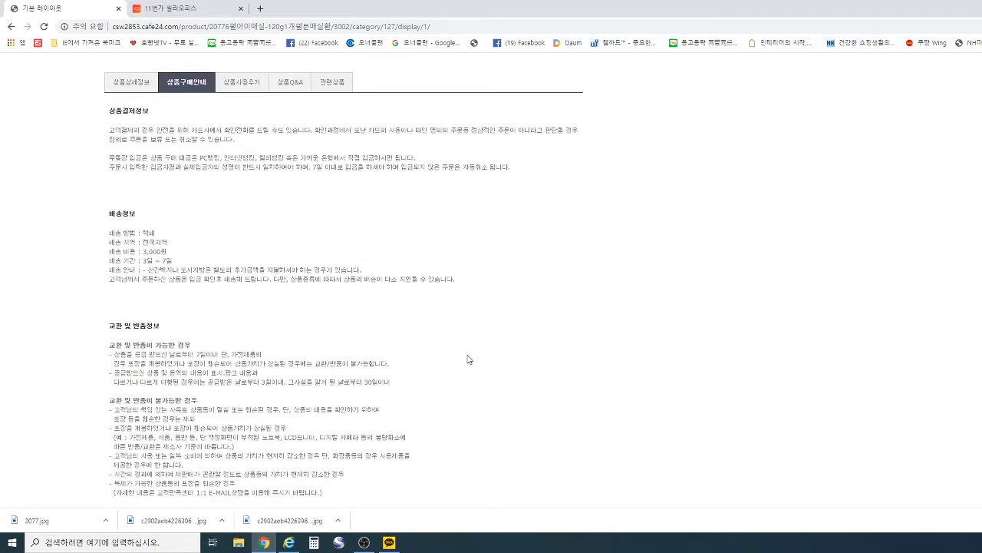
scroll(469, 358, up, 7)
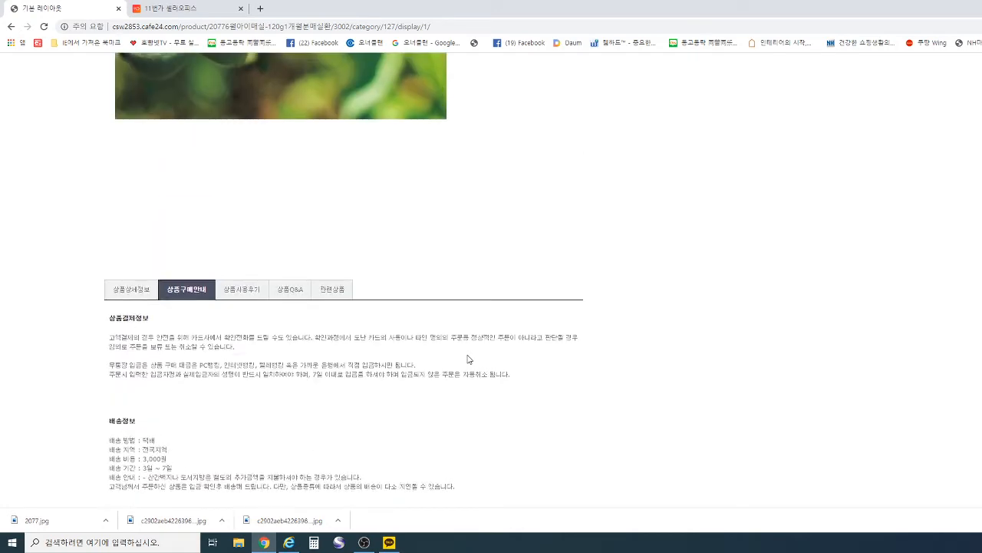
scroll(469, 358, up, 15)
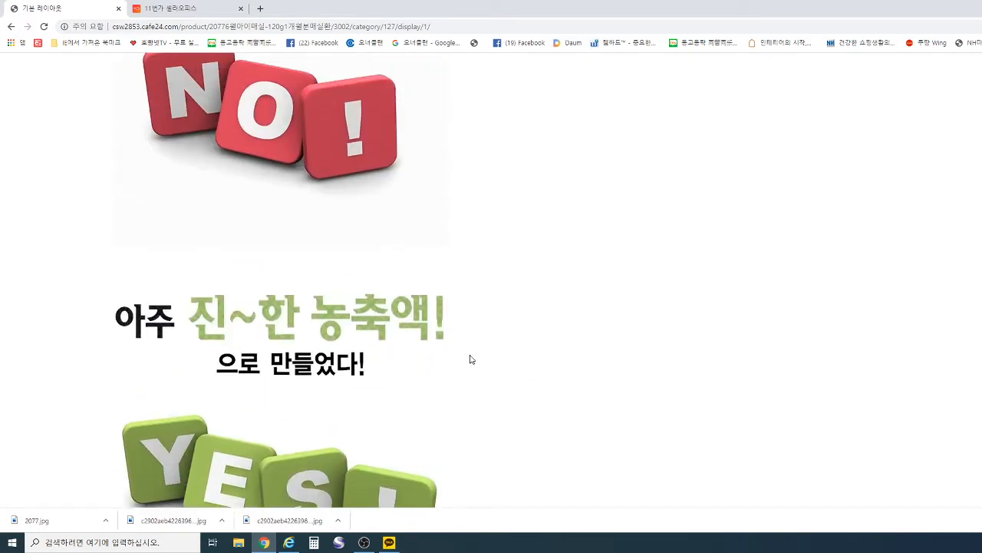
scroll(473, 358, up, 15)
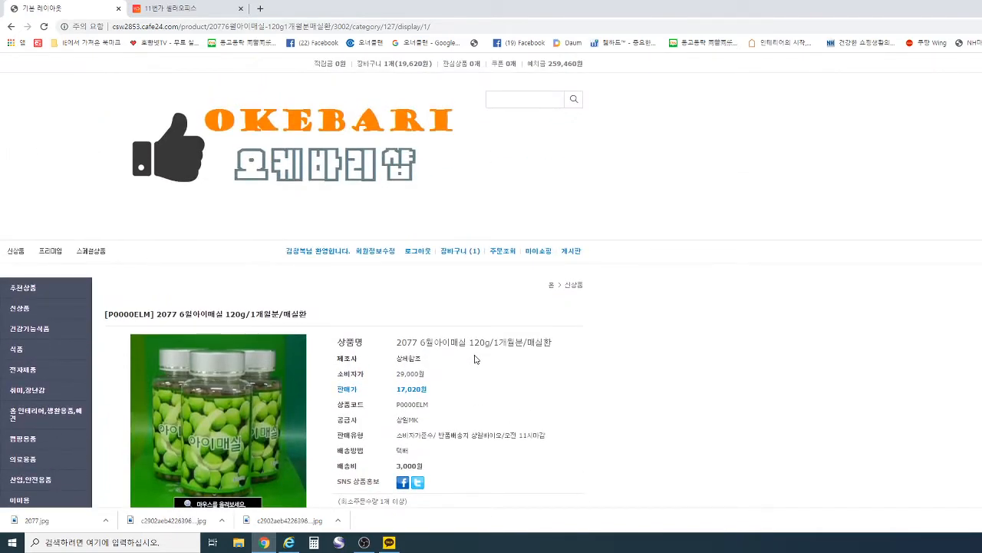
scroll(475, 358, down, 3)
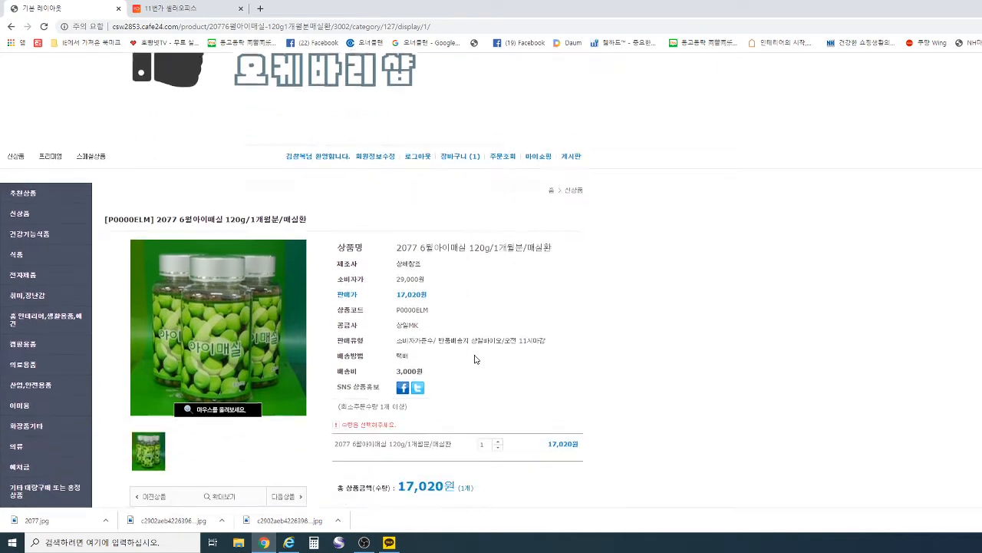
scroll(475, 359, up, 3)
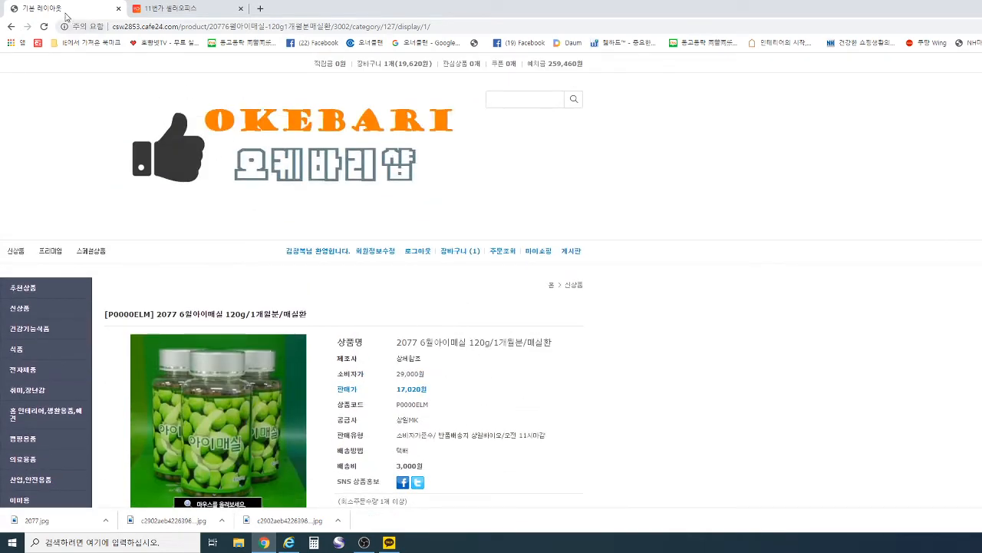
click(172, 8)
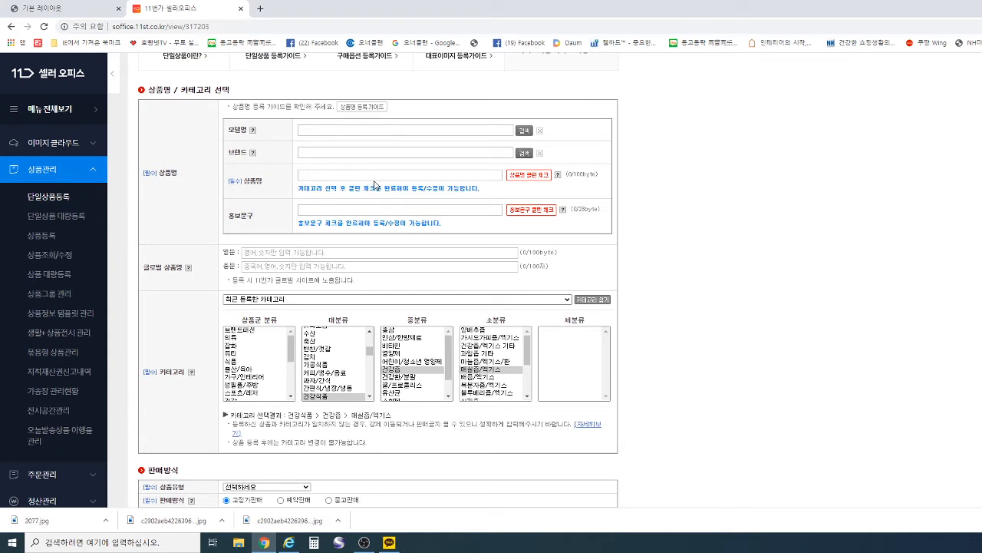
Step: Enter 만천하 as a direct-input brand, register it as a temporary brand and confirm
click(327, 153)
click(524, 153)
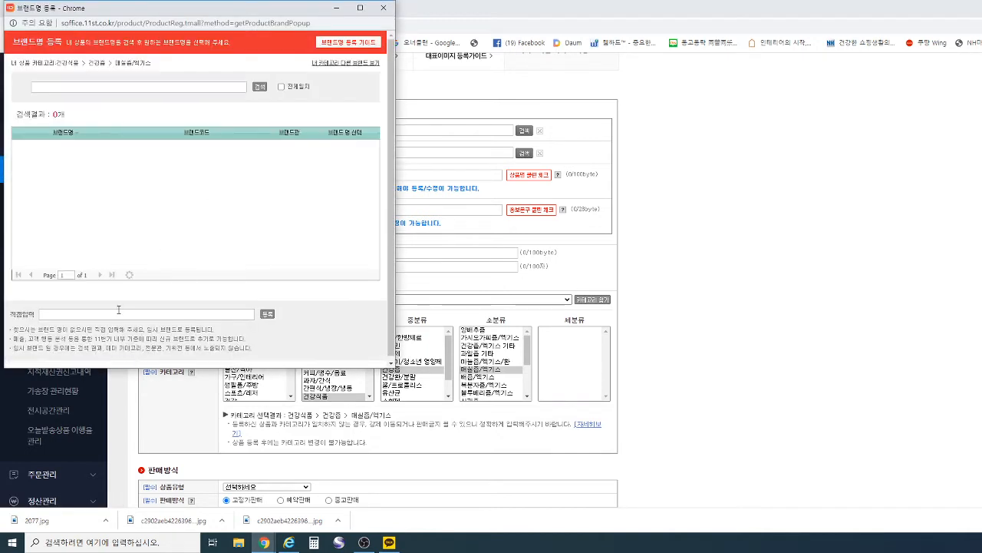
click(92, 315)
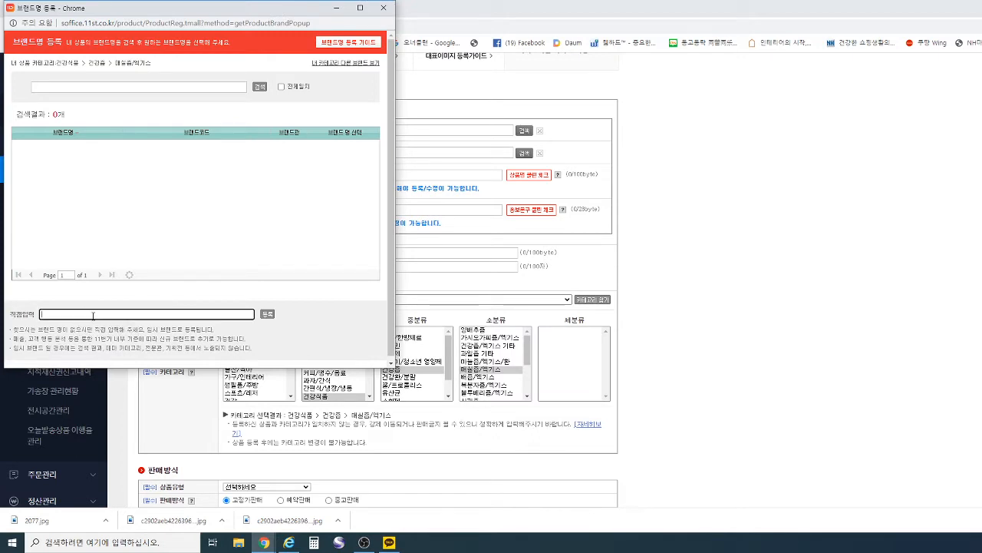
text(미실힘)
click(267, 315)
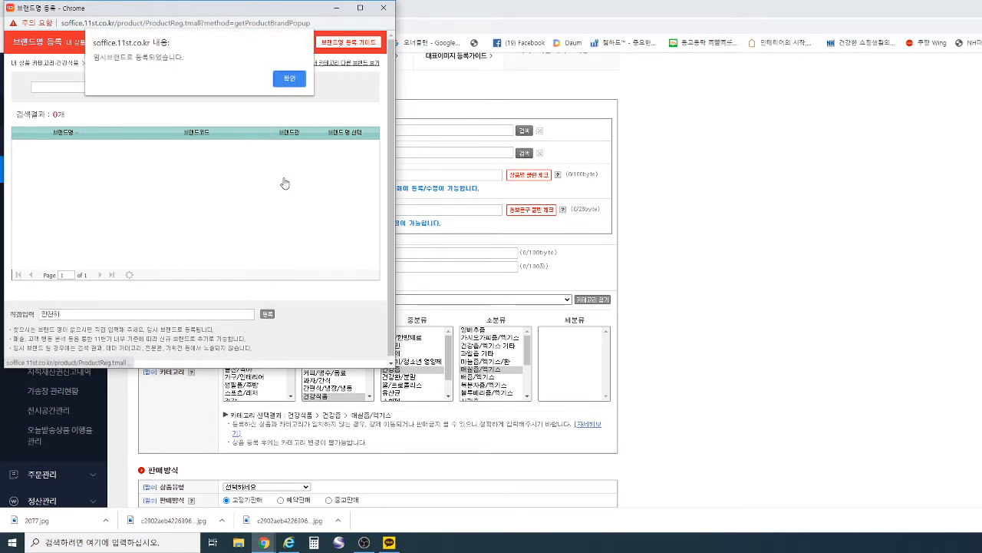
click(285, 81)
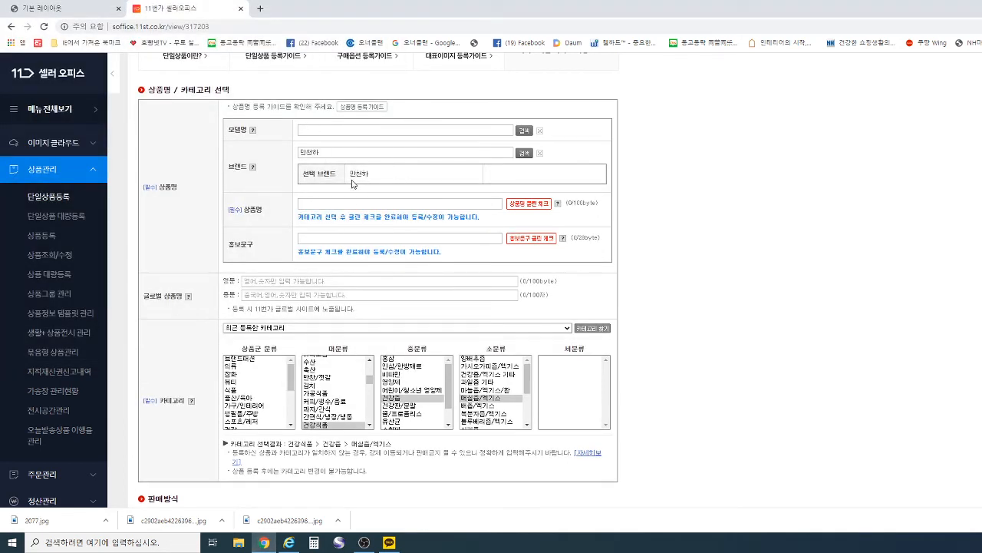
click(324, 204)
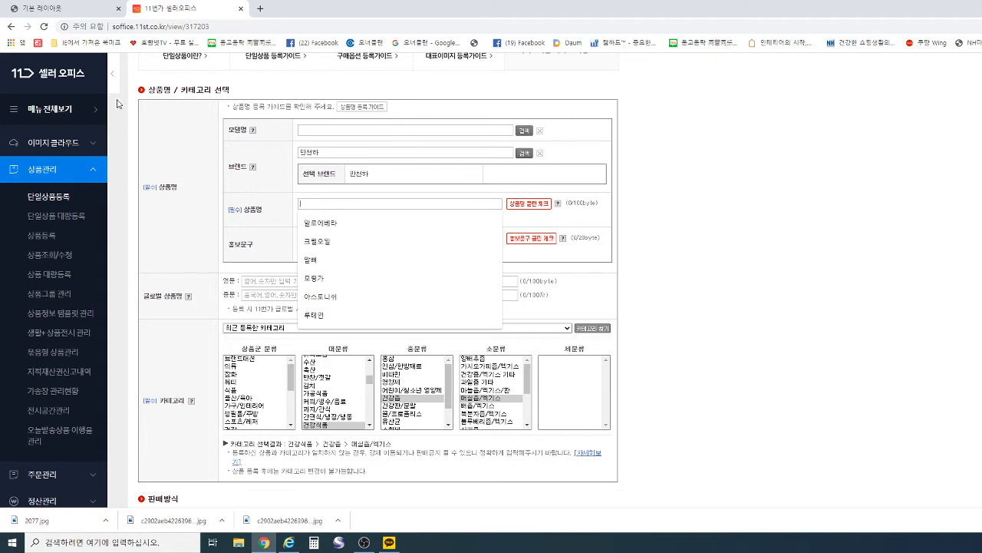
Step: Copy the 6월아이매실 120g product name from the wholesale product page
click(72, 12)
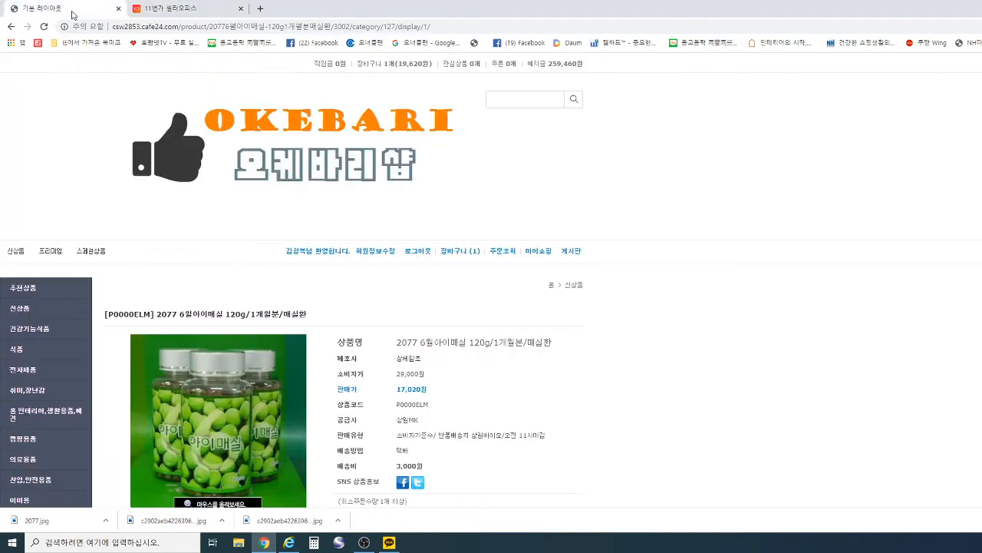
scroll(474, 271, down, 1)
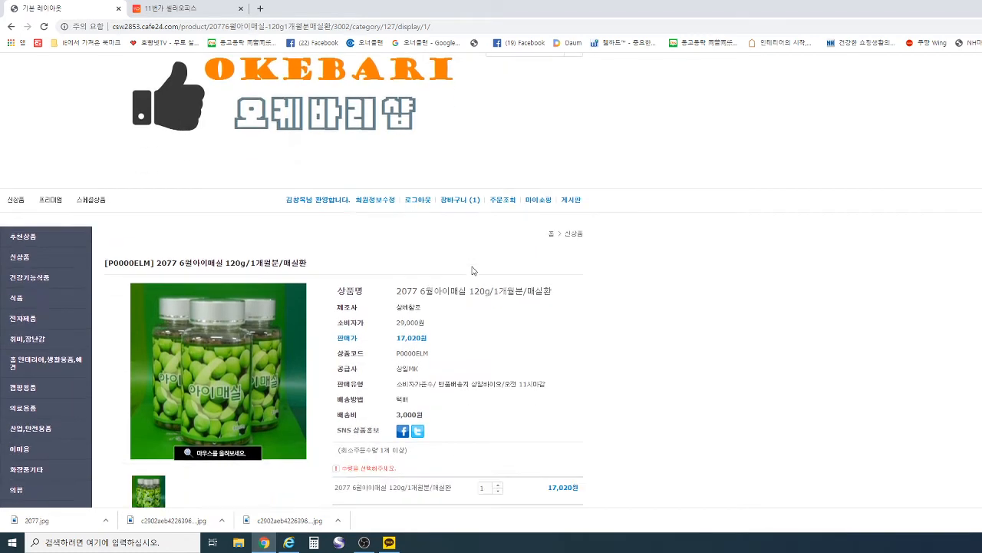
scroll(474, 270, down, 1)
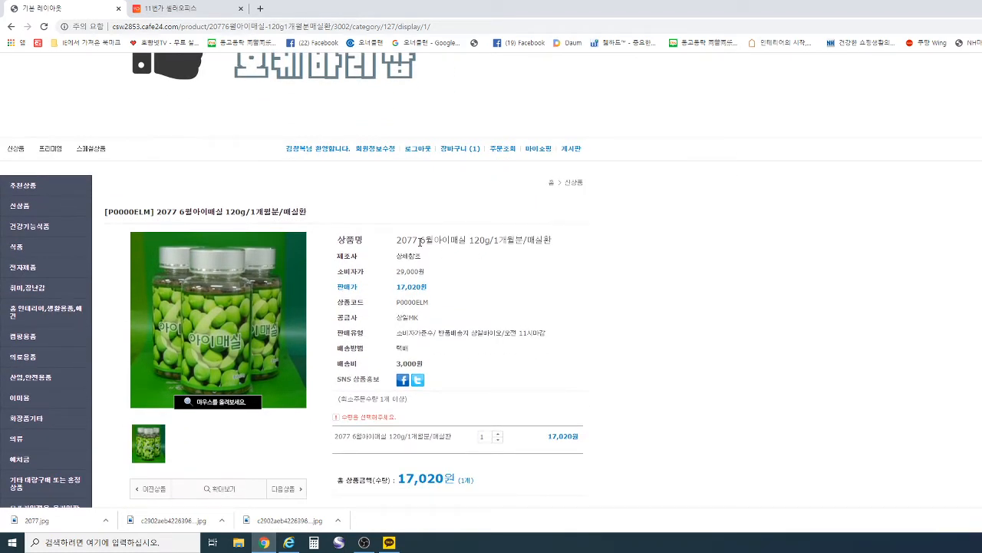
drag(421, 242, 551, 242)
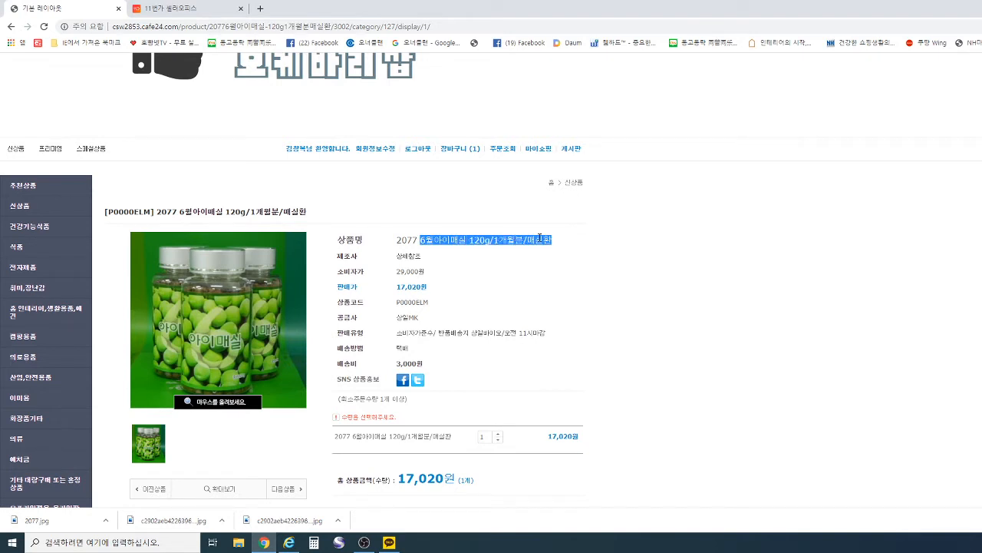
right_click(539, 238)
click(561, 247)
Step: Paste the name into the 11st 상품명 field and append 엑기스 젤
click(196, 8)
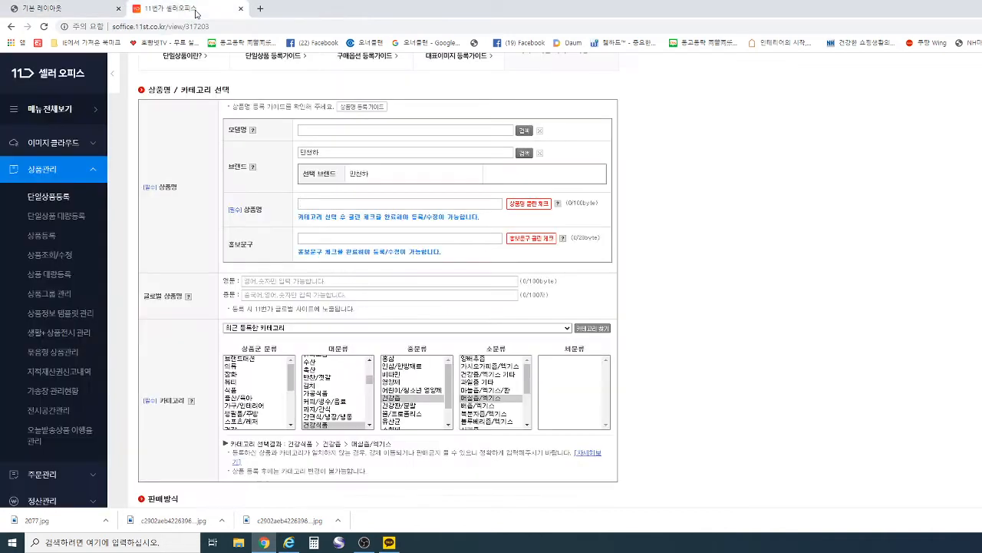
click(347, 204)
right_click(347, 204)
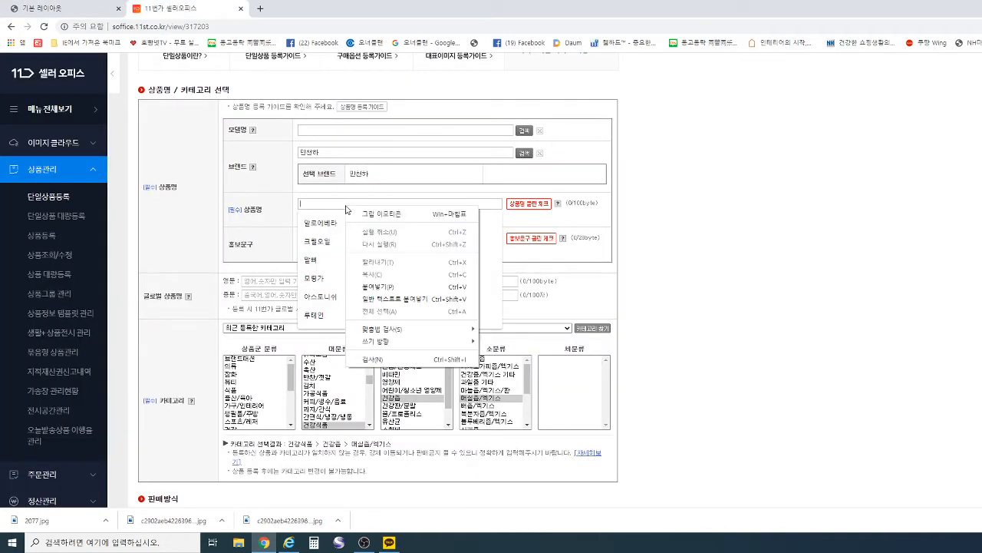
click(389, 286)
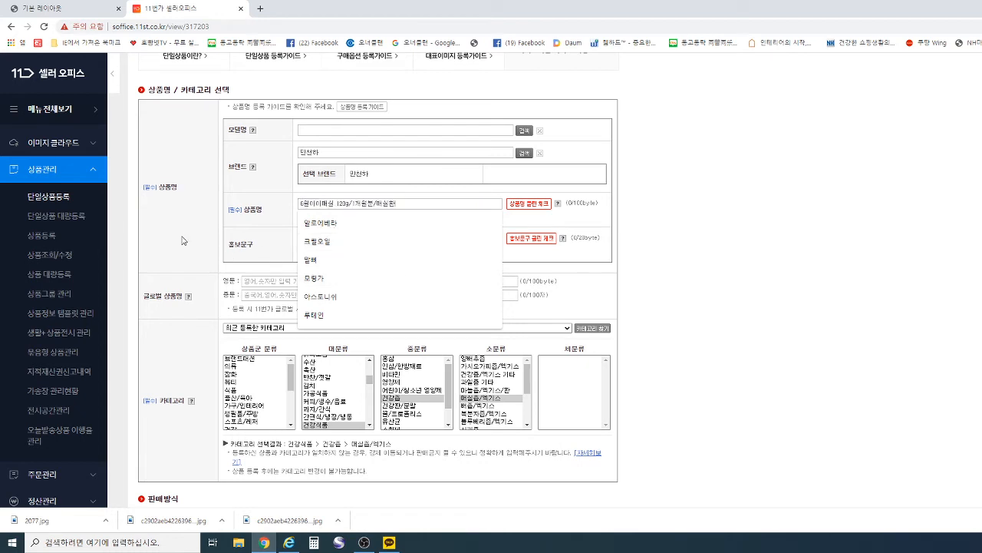
click(412, 202)
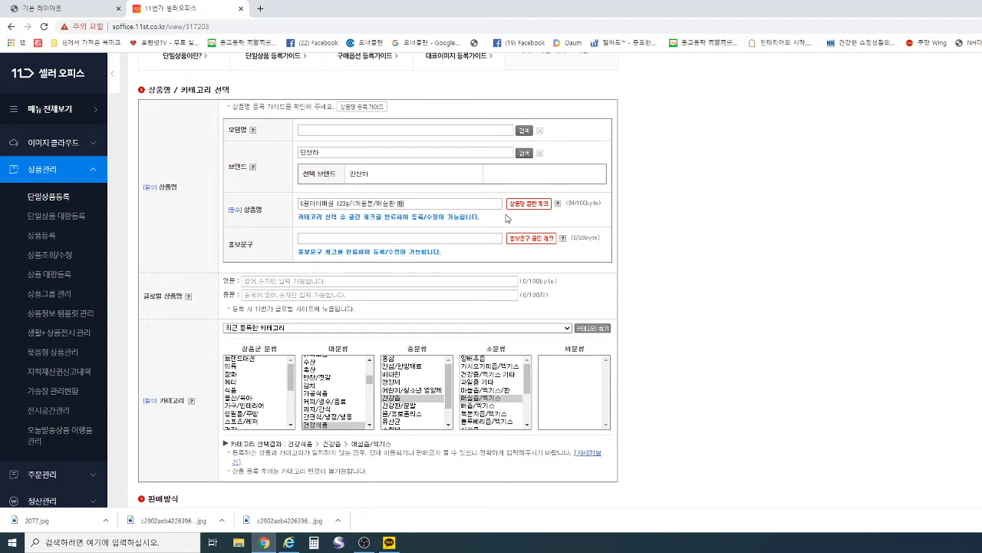
key(BackSpace)
text(에)
text(기스 )
text(젤)
Step: In a new tab, go to NAVER, search for 매실 and skim the results
click(261, 11)
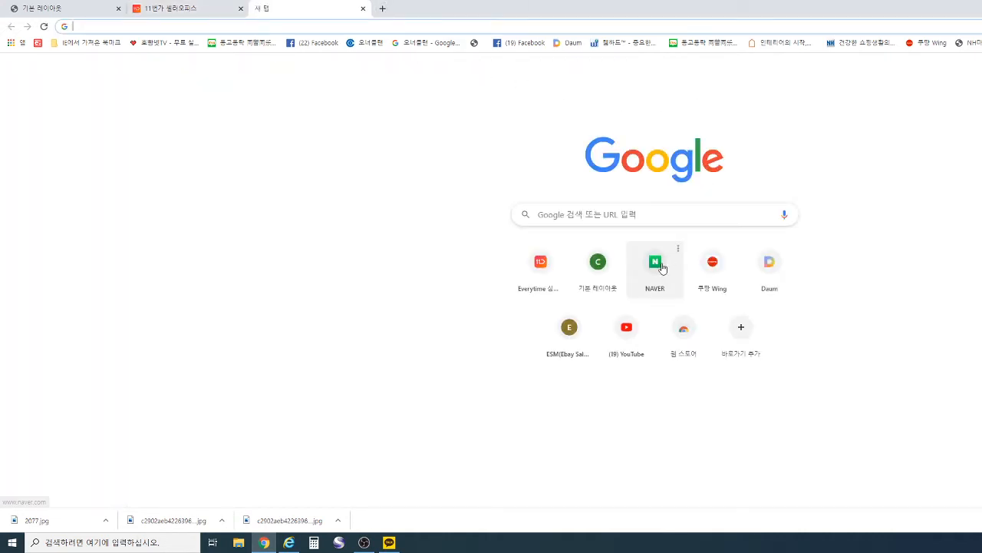
click(665, 267)
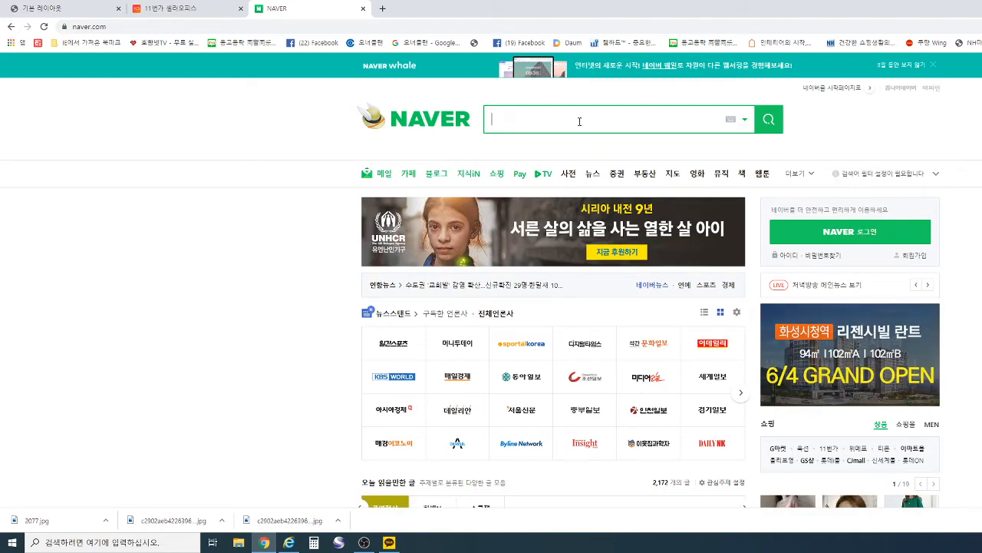
text(매실)
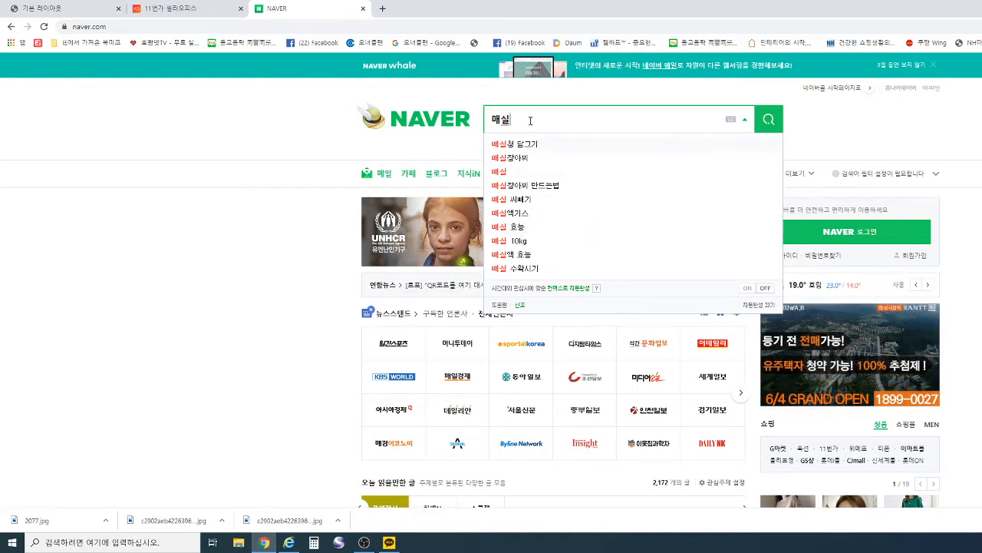
click(768, 120)
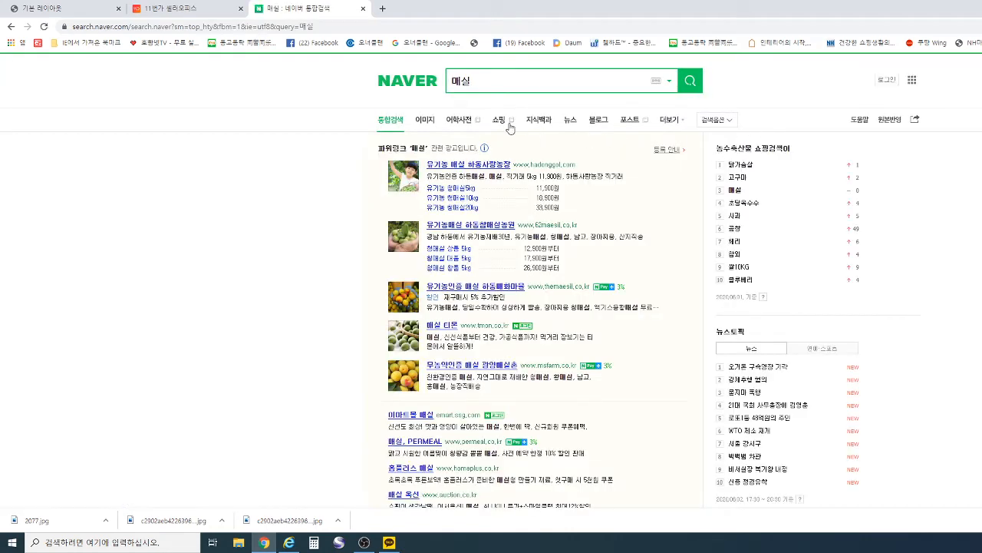
scroll(614, 312, down, 15)
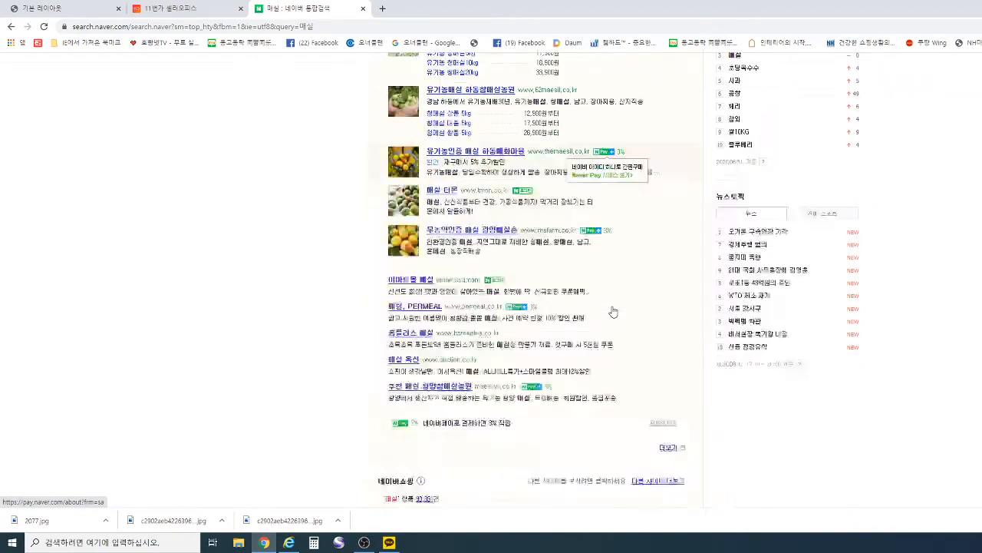
scroll(613, 312, down, 10)
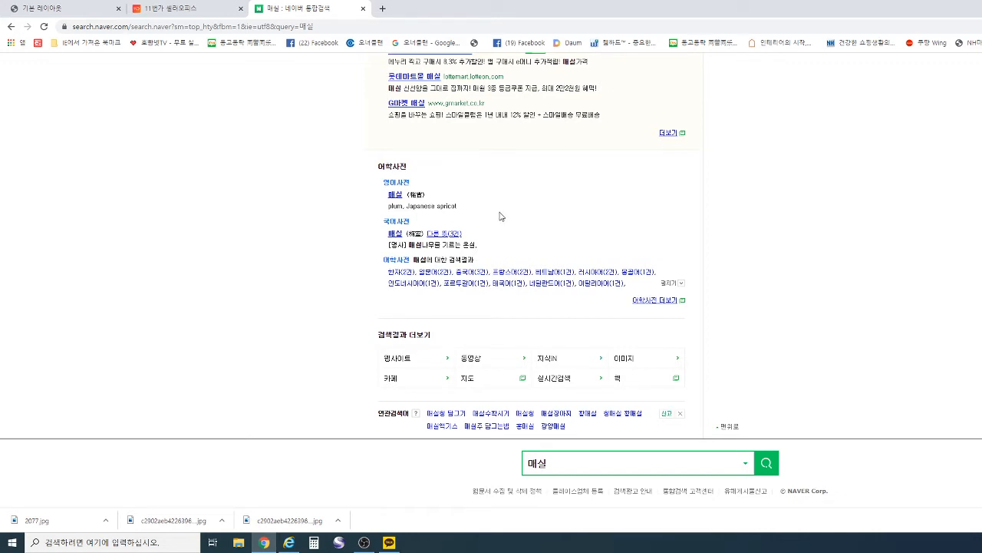
Step: Fill in the 홍보문구 promotional phrase as 매실건강식품 on the 11st form
click(195, 16)
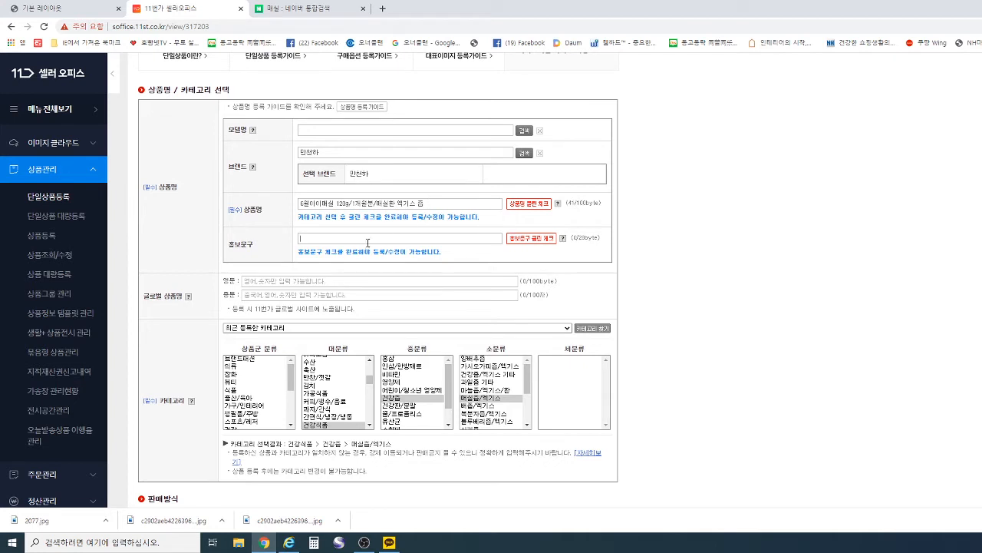
click(344, 238)
key(BackSpace)
key(BackSpace)
key(BackSpace)
text(기)
text(ㅇ)
text(성건ㄱ)
text(식품)
Step: Run the forbidden-word checks on the product name and the 매실건강식품 promotional phrase
click(539, 208)
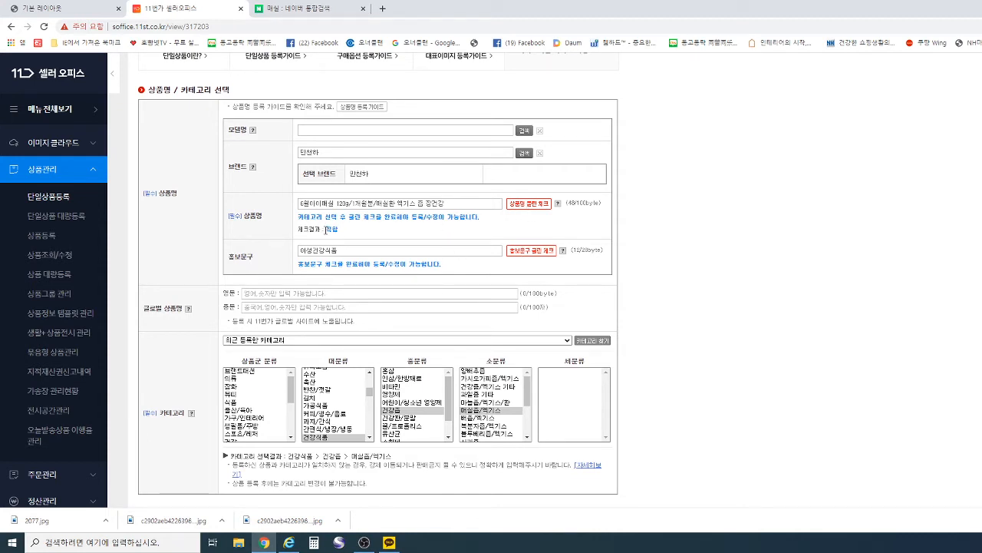
click(527, 253)
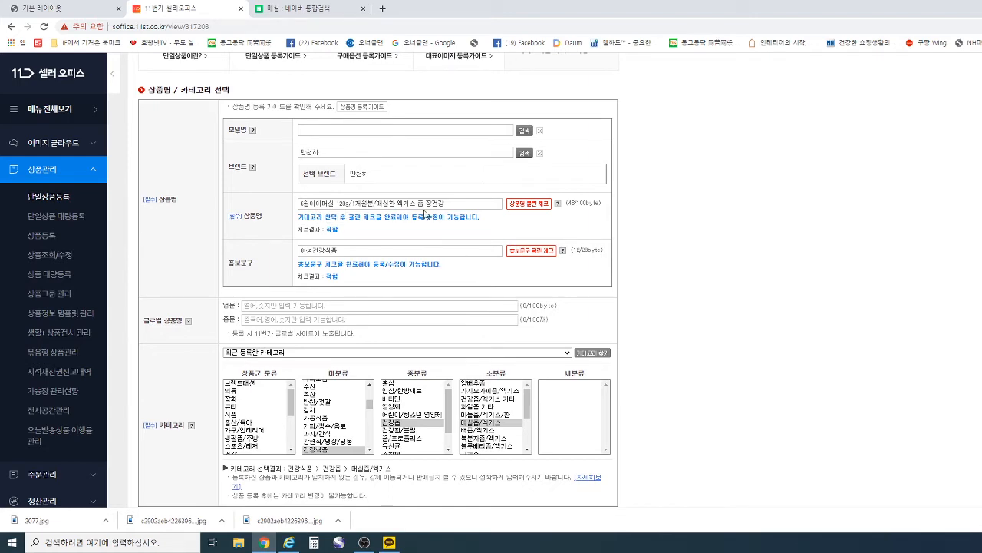
scroll(435, 298, down, 1)
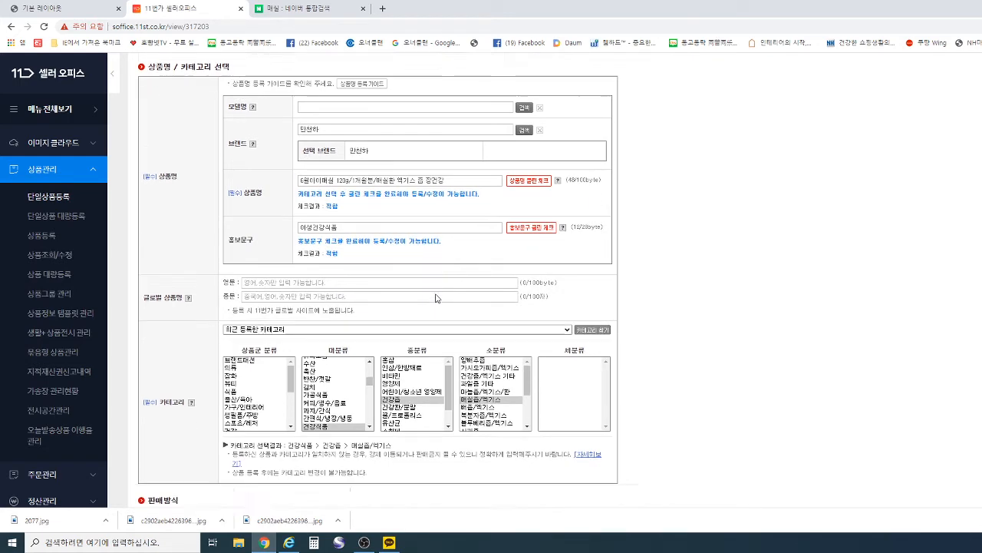
Step: Set the product type to 일반배송상품
scroll(435, 298, down, 2)
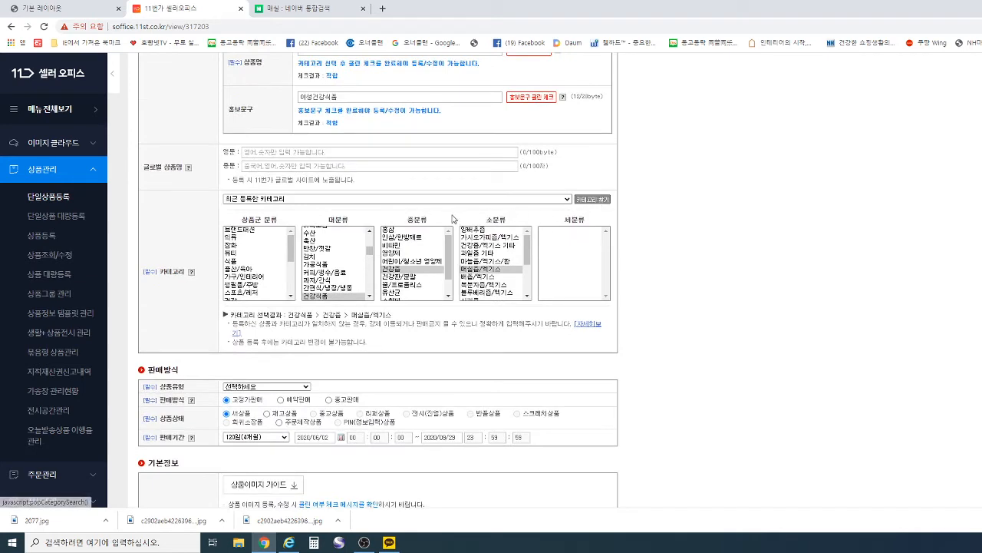
scroll(574, 281, down, 1)
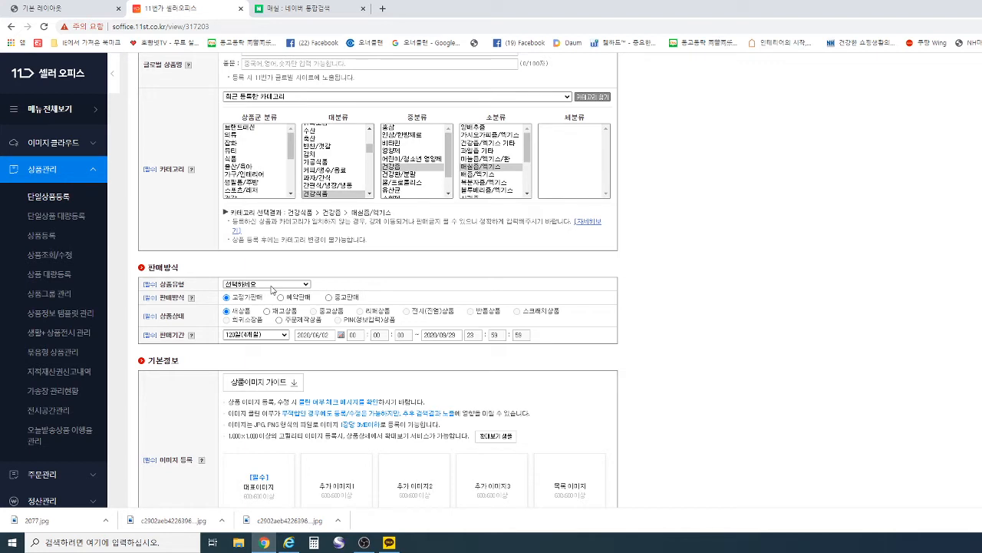
click(271, 286)
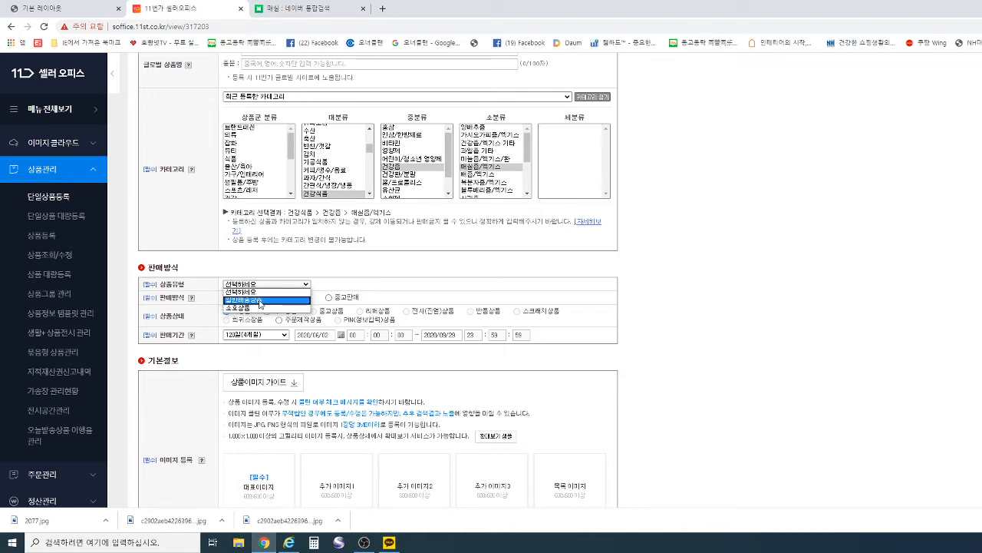
click(260, 302)
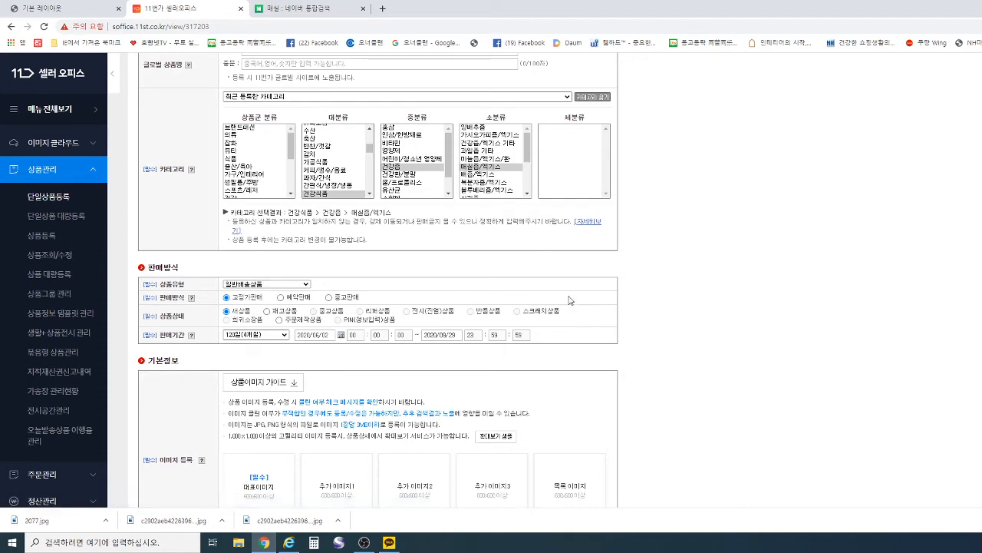
Step: Set the sales period to 120일(4개월)
scroll(571, 299, down, 1)
scroll(571, 299, down, 2)
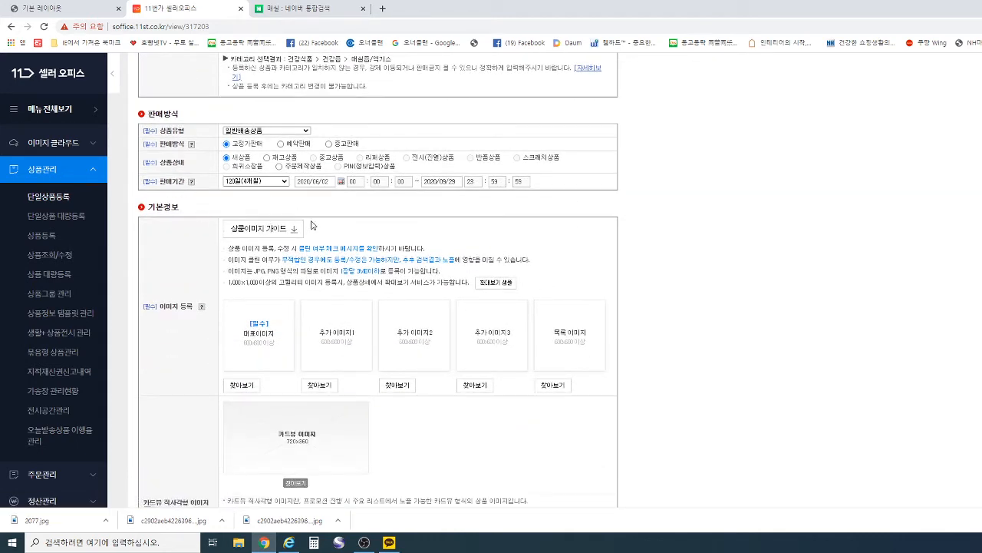
scroll(312, 225, up, 1)
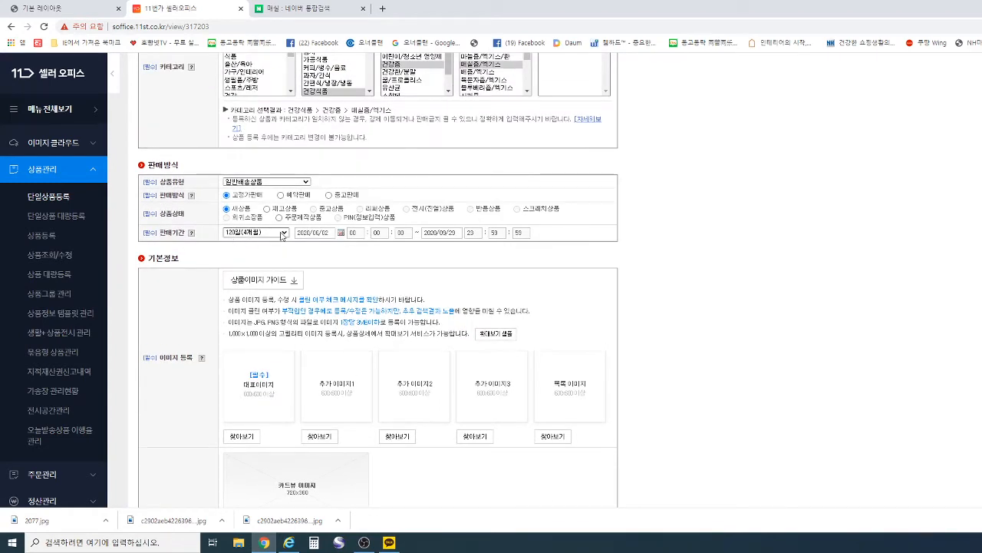
click(282, 233)
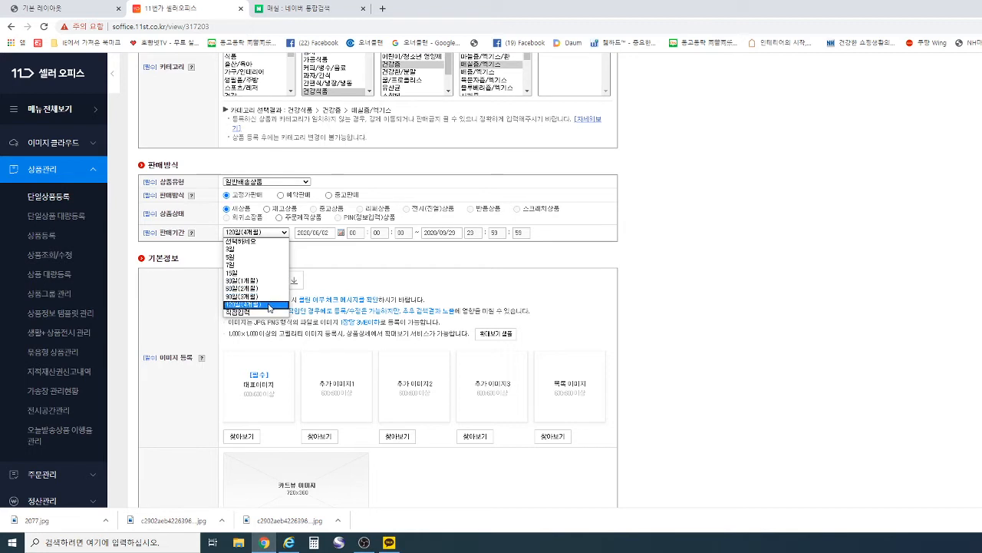
click(271, 306)
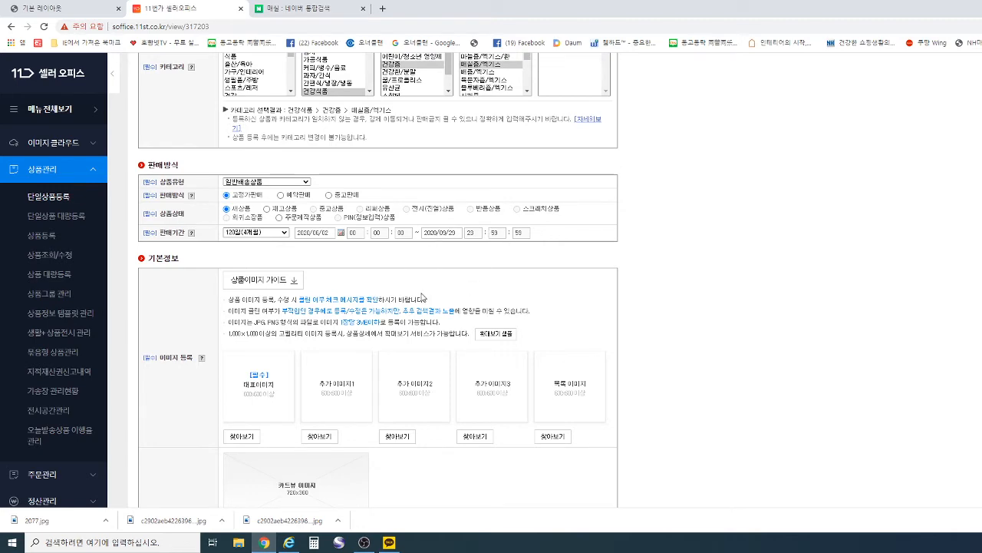
Step: Load the green bottle photo into the main, three additional, and list image slots
scroll(514, 289, down, 2)
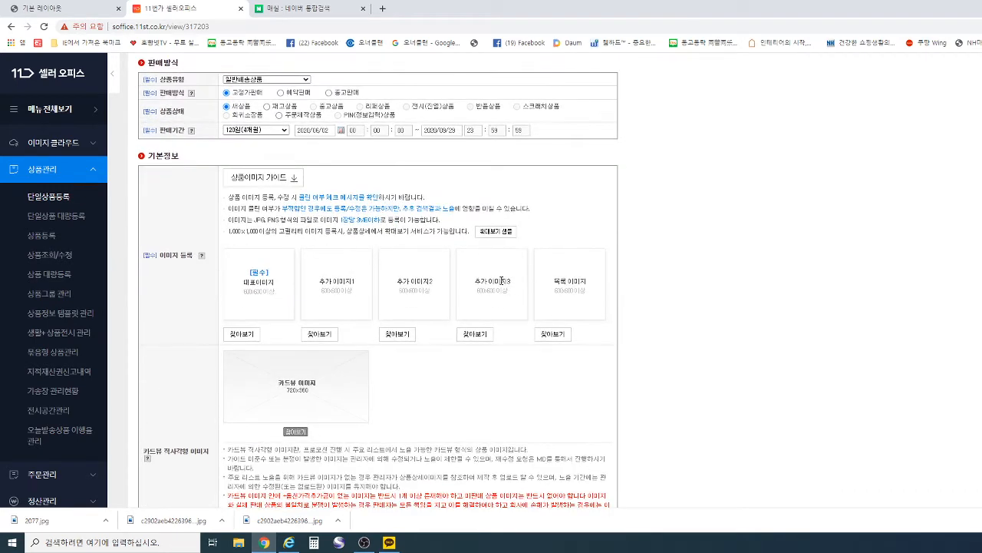
scroll(473, 284, down, 1)
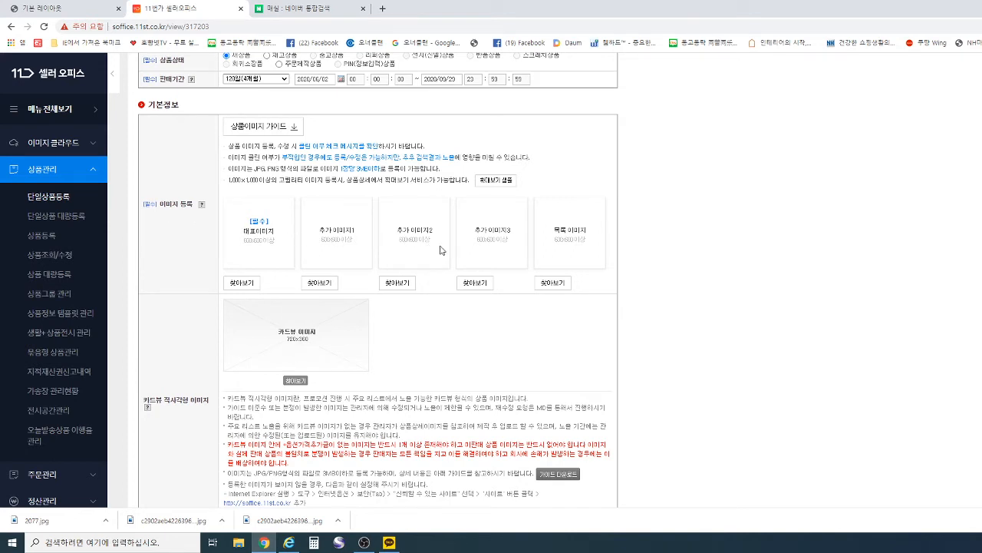
click(242, 284)
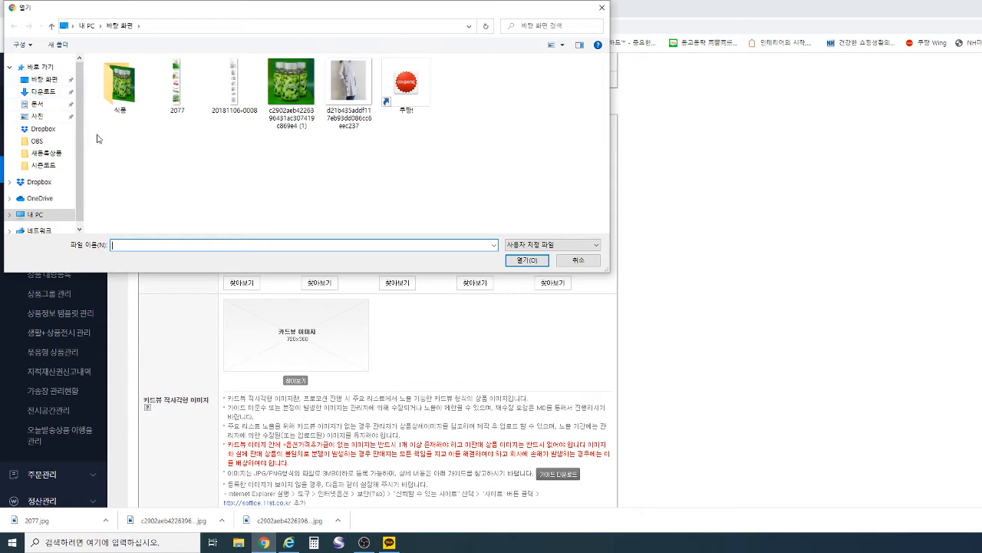
double_click(291, 92)
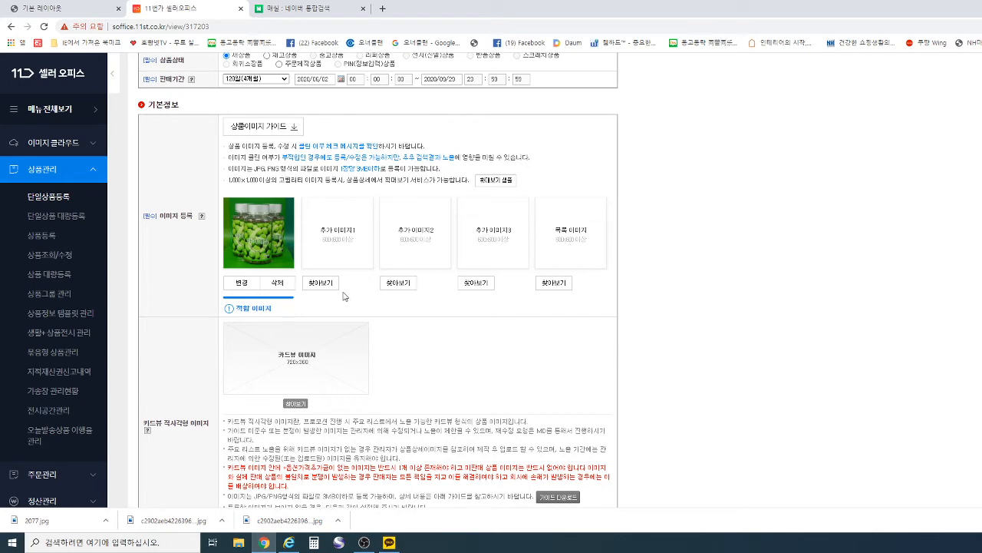
click(320, 287)
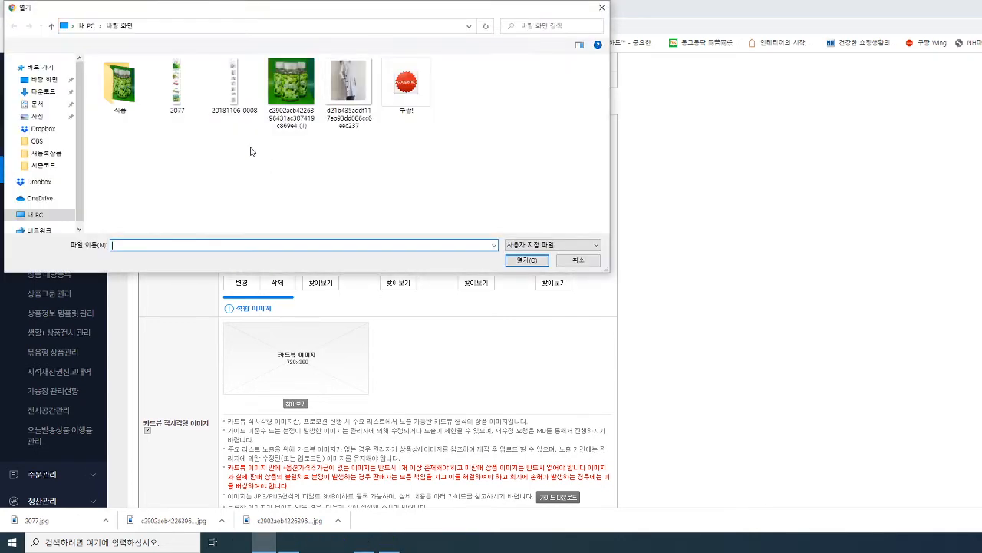
double_click(287, 89)
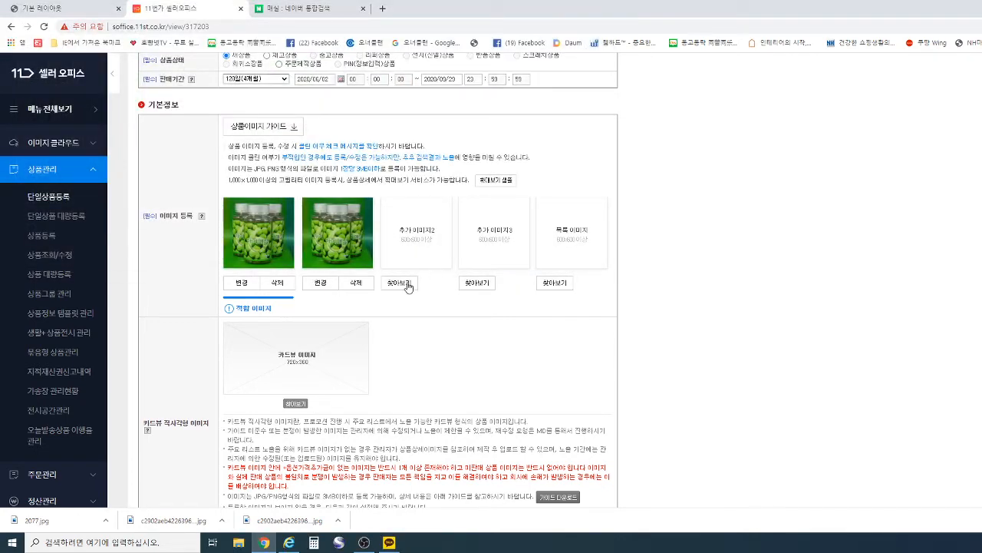
click(411, 283)
double_click(290, 116)
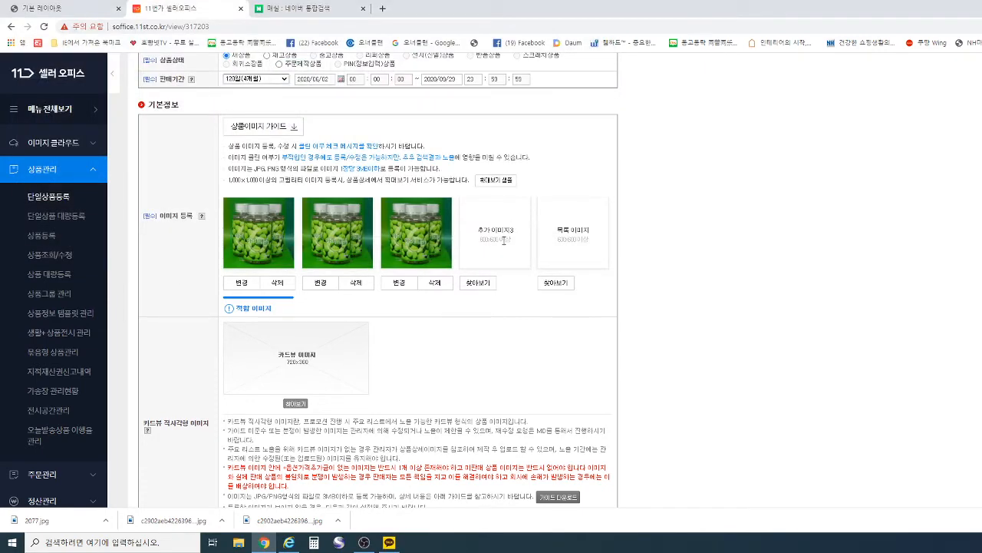
click(485, 282)
double_click(290, 115)
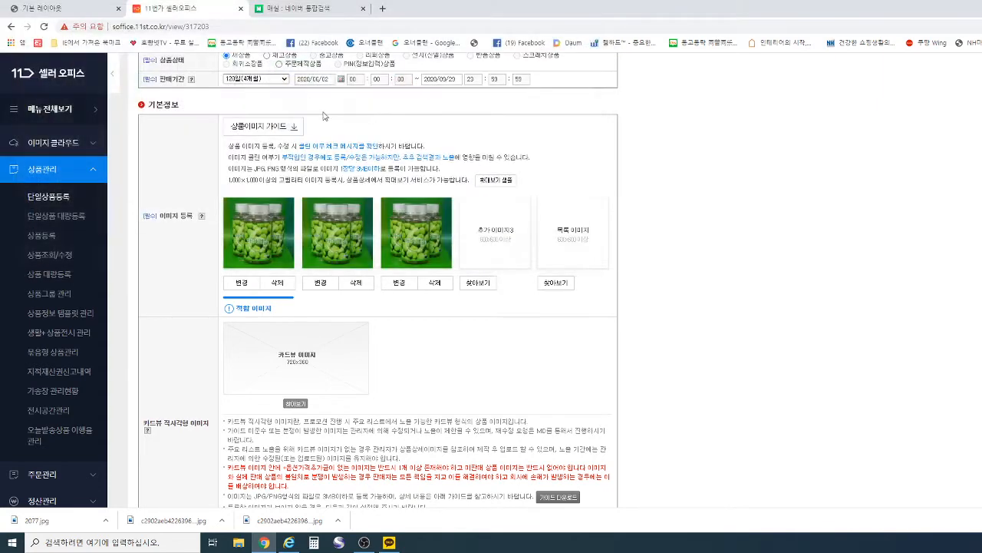
click(555, 282)
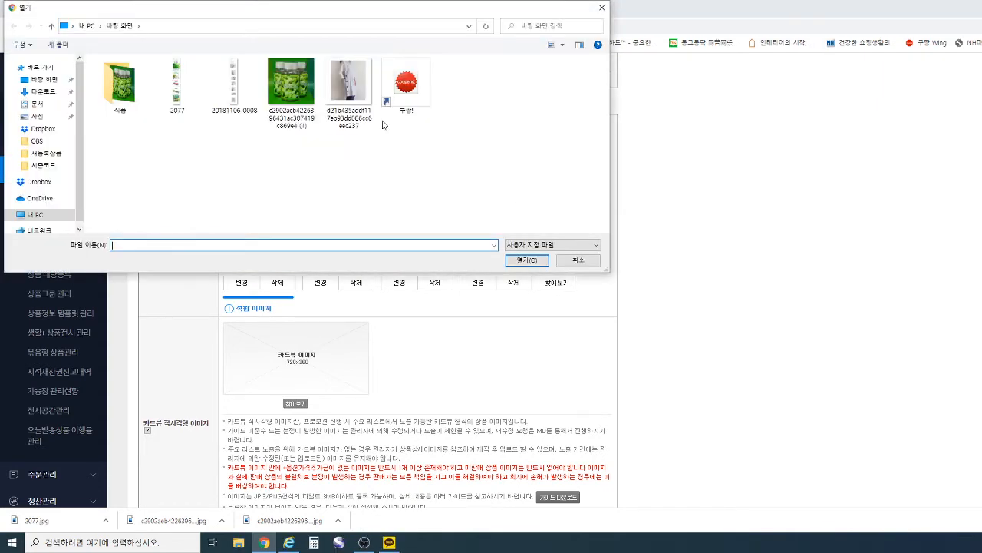
double_click(301, 97)
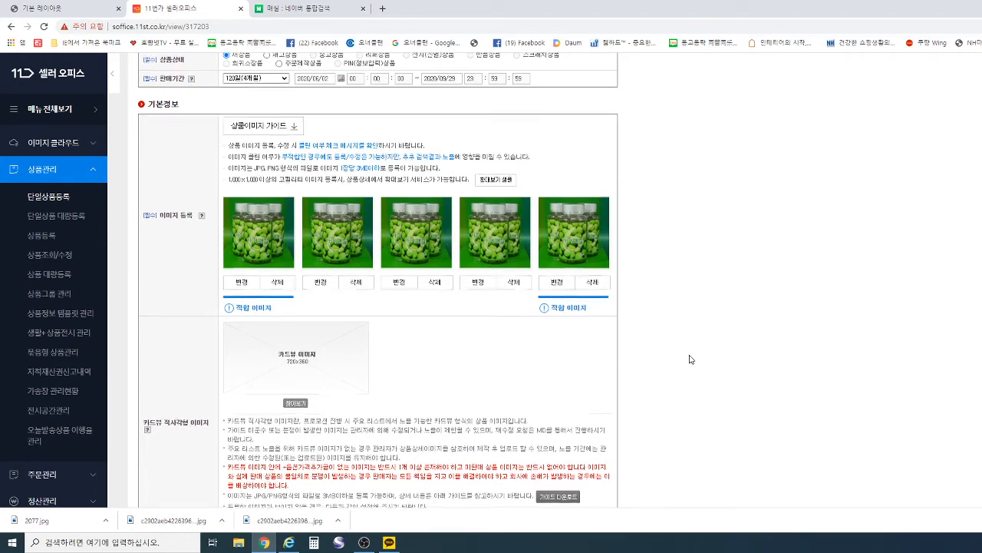
Step: Bring the 판매정보 section into view and place the cursor in the empty 판매가 field
scroll(689, 359, down, 3)
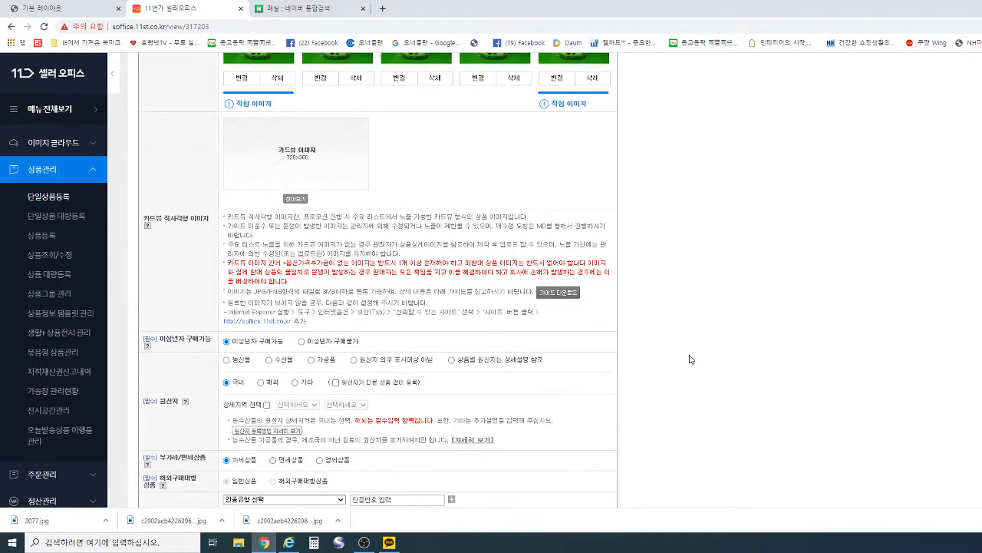
scroll(689, 359, down, 1)
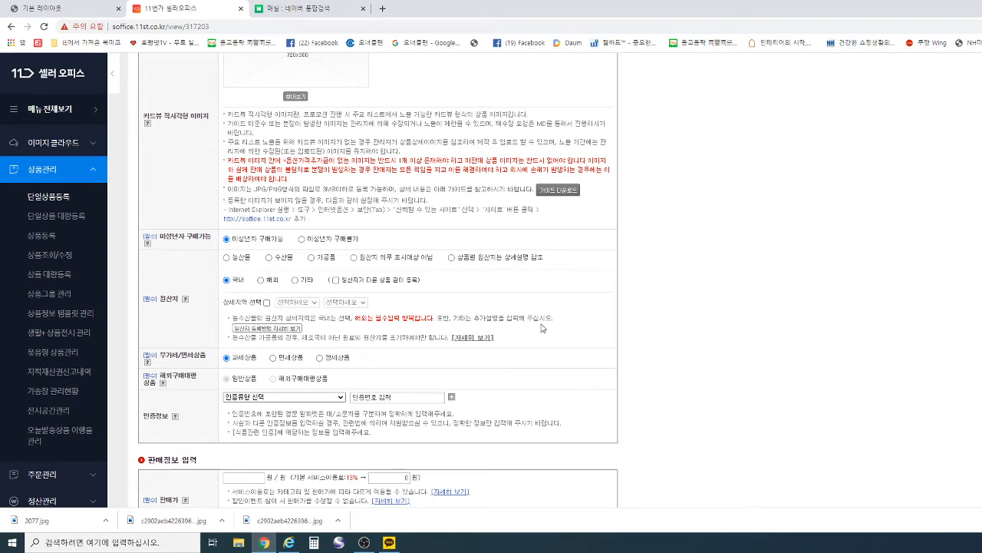
scroll(541, 327, down, 1)
scroll(541, 328, down, 1)
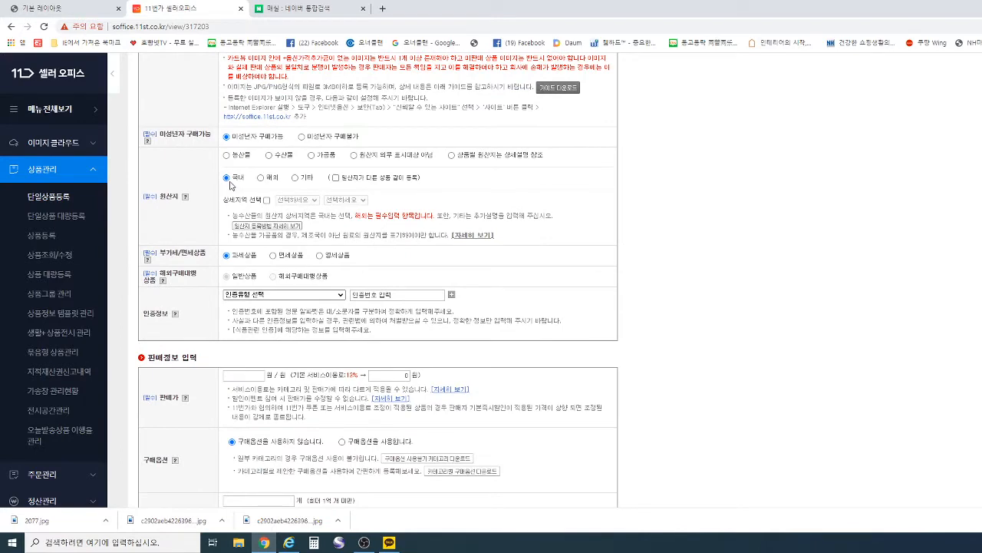
scroll(423, 286, down, 2)
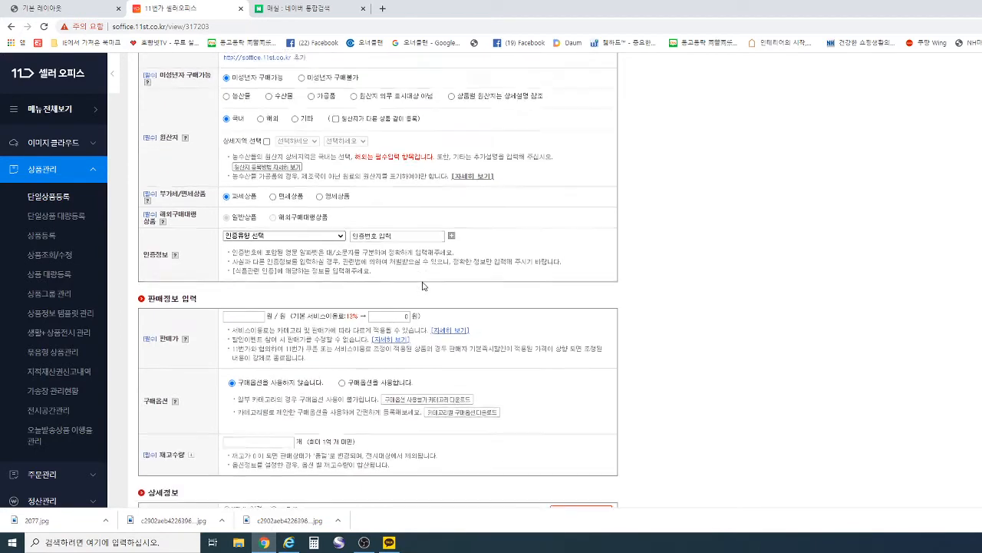
scroll(423, 286, down, 1)
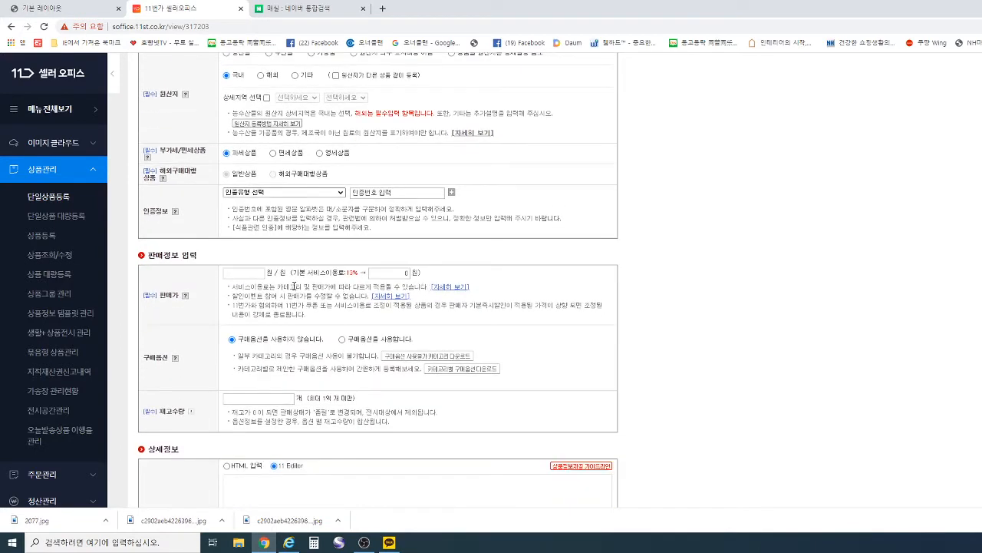
click(242, 272)
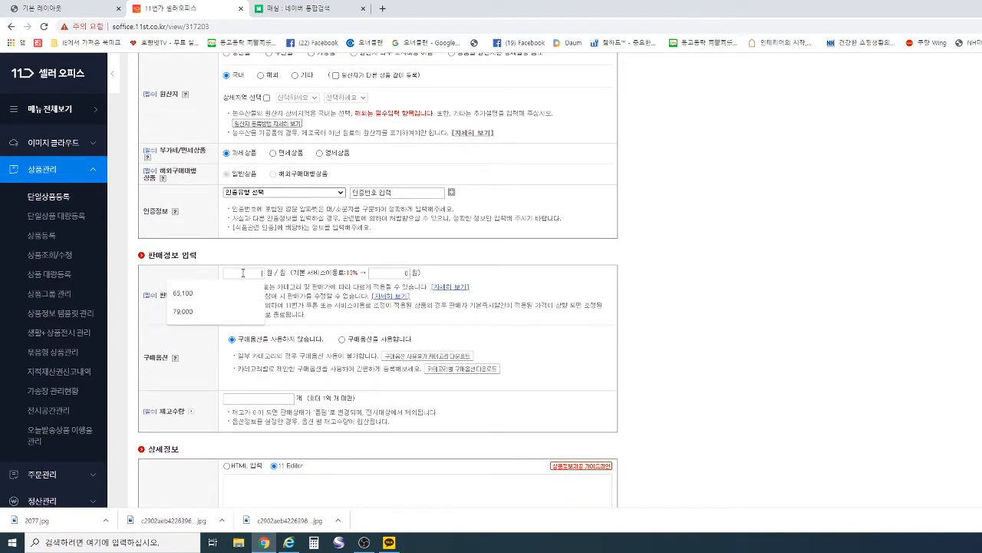
Step: Match the mall page's consumer price by setting 판매가 to 29,000원, giving a 3,770원 fee
click(83, 15)
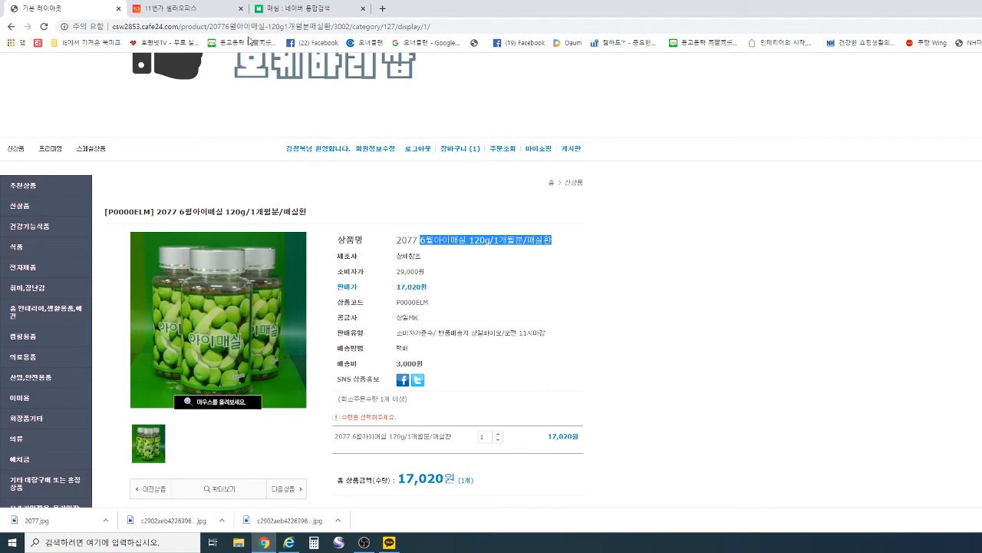
click(209, 13)
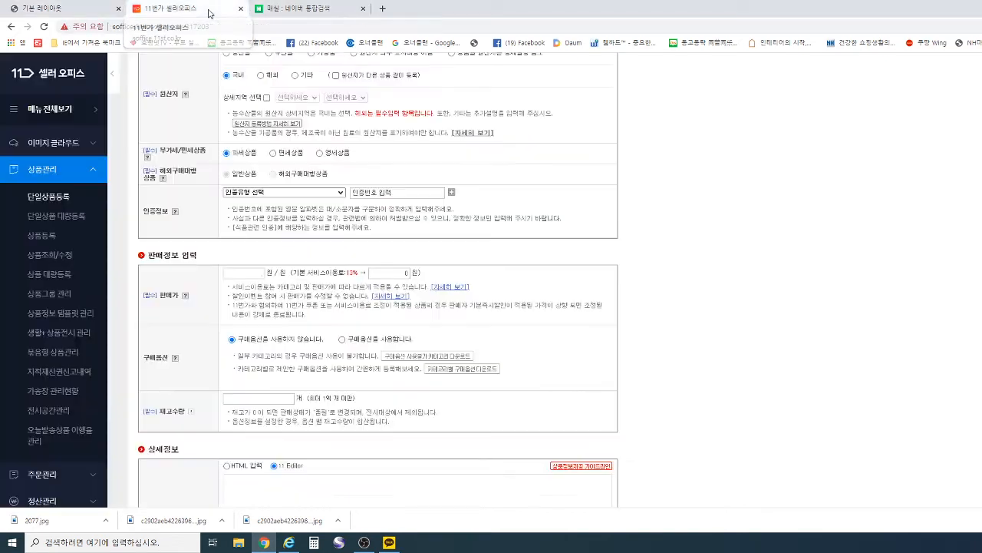
click(249, 272)
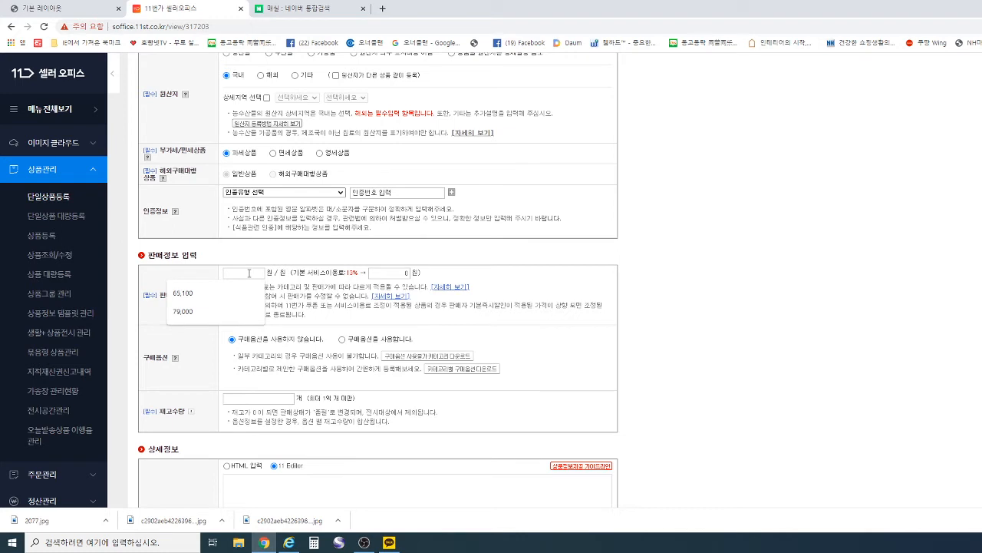
text(29000)
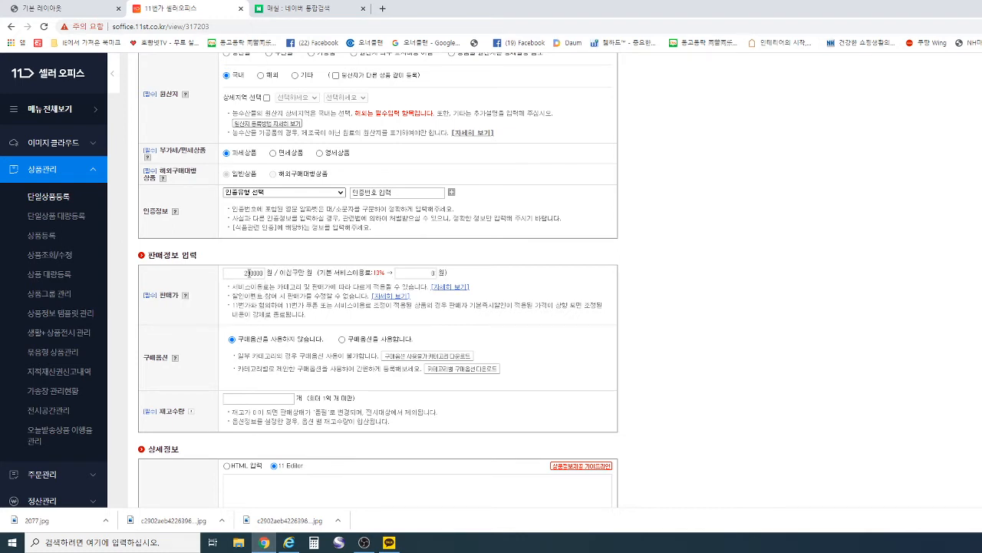
click(495, 281)
Step: Scroll to 상세정보 and launch '11 Editor 로 상세설명 작성하기' in a new tab
scroll(473, 368, down, 1)
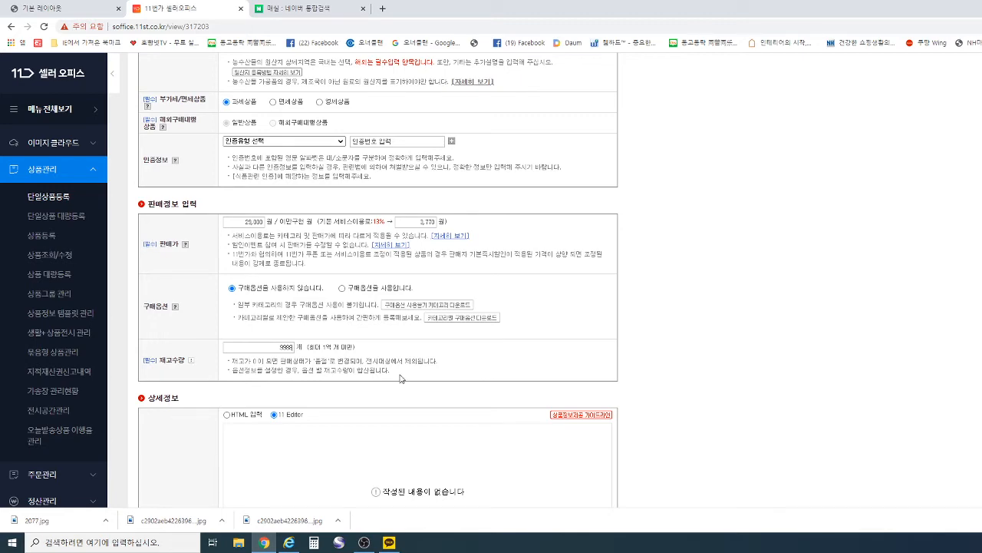
scroll(400, 379, down, 2)
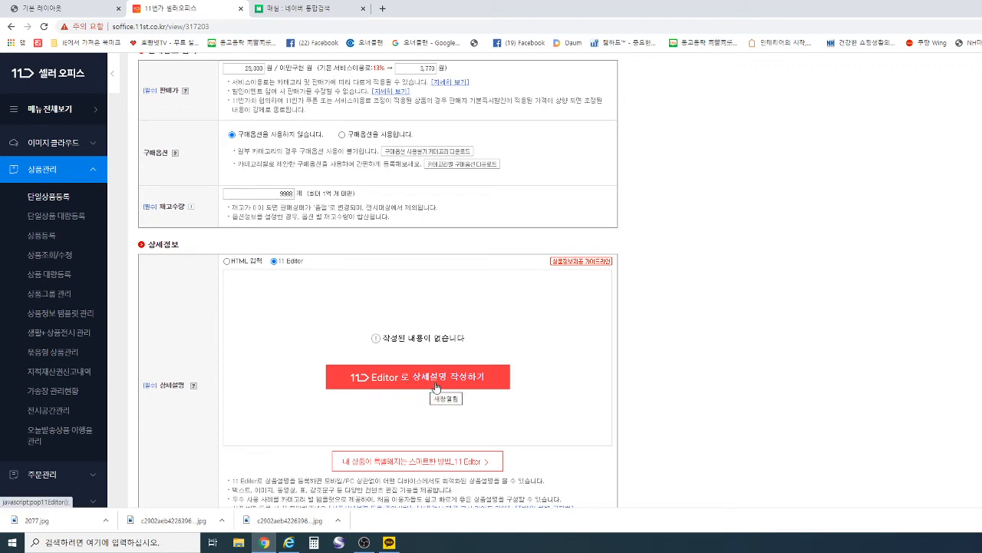
scroll(535, 396, down, 1)
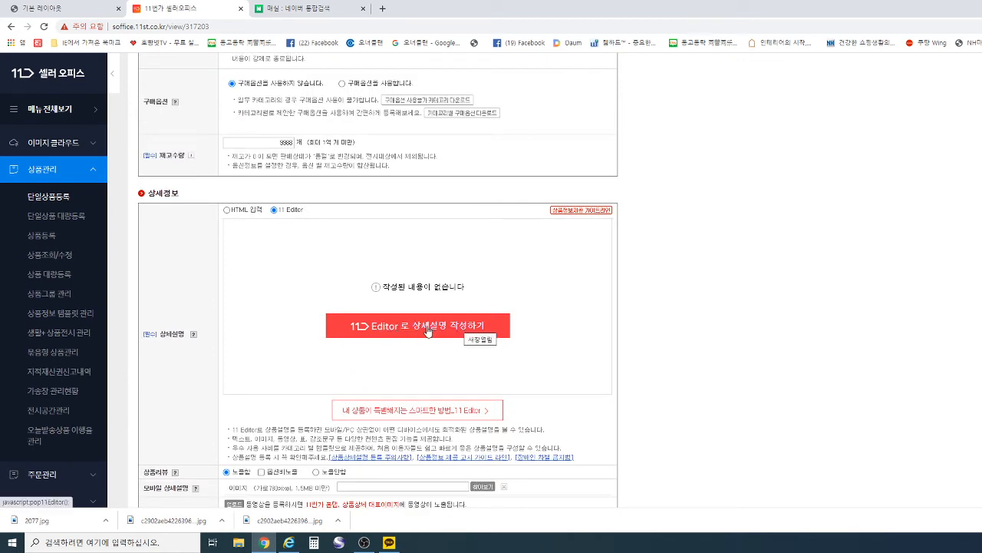
click(428, 329)
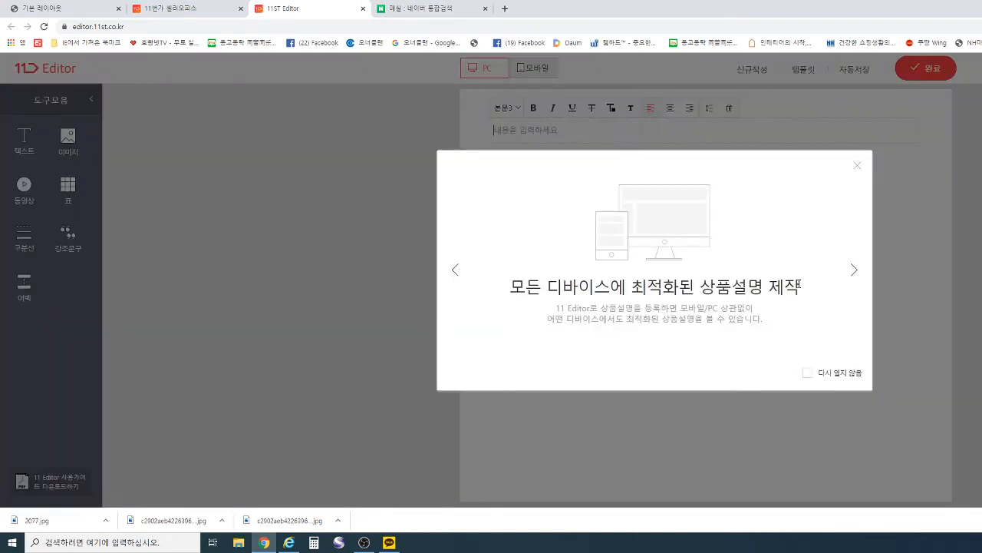
Step: Add 2077.jpg from this PC as an image block and save the description with 완료
click(807, 373)
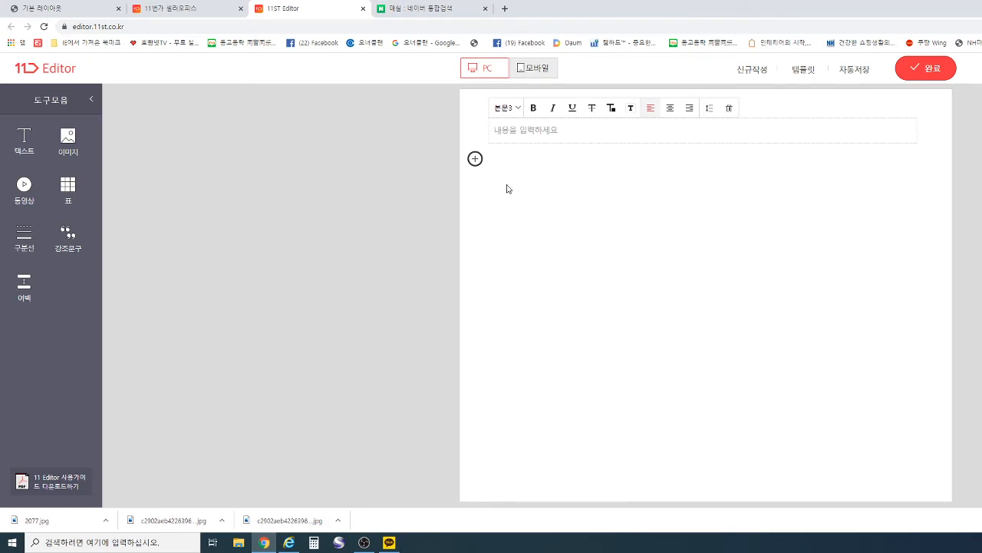
click(476, 160)
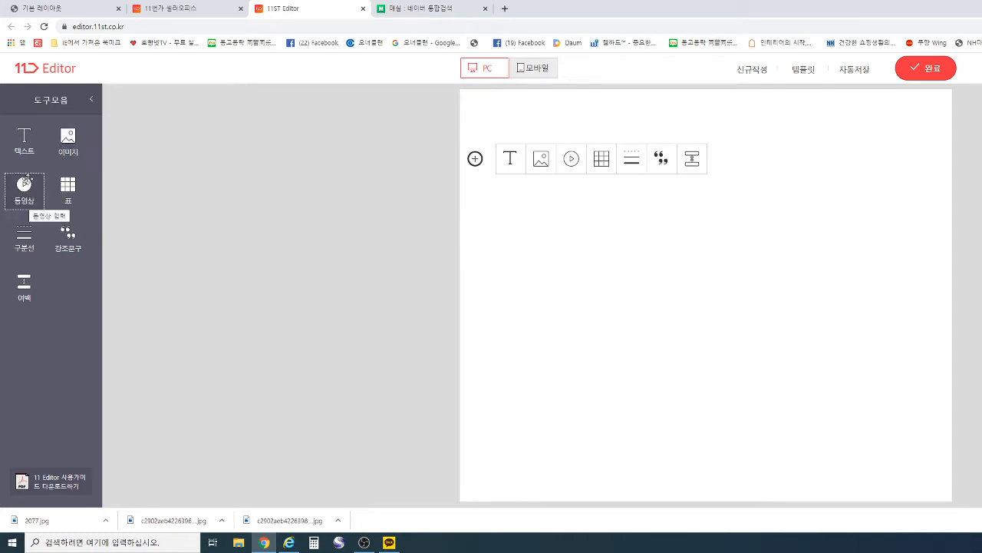
click(542, 163)
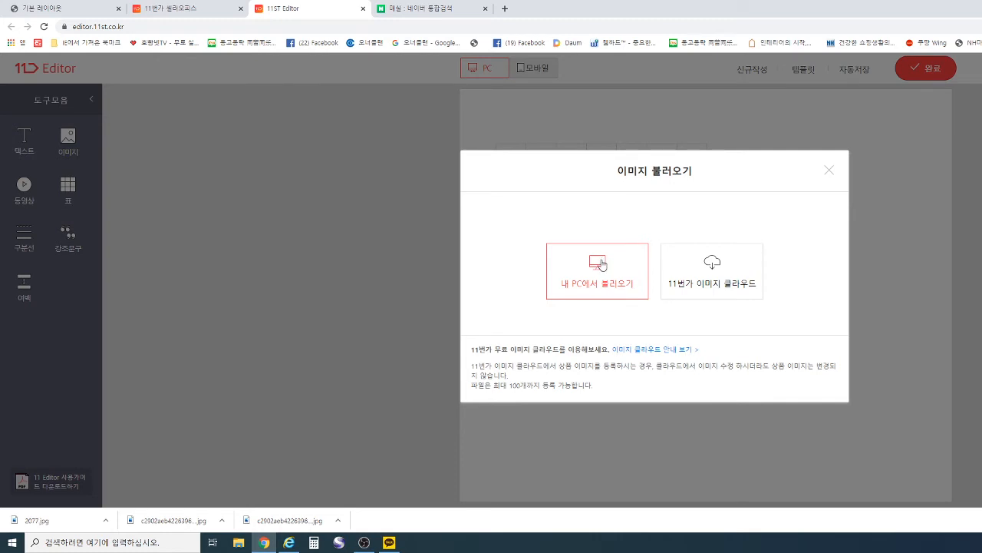
click(603, 265)
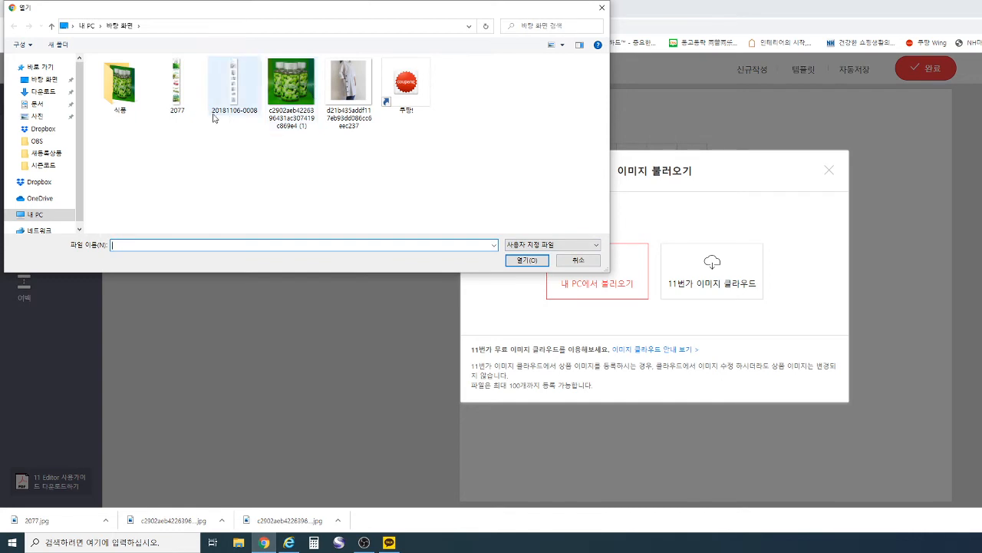
double_click(179, 83)
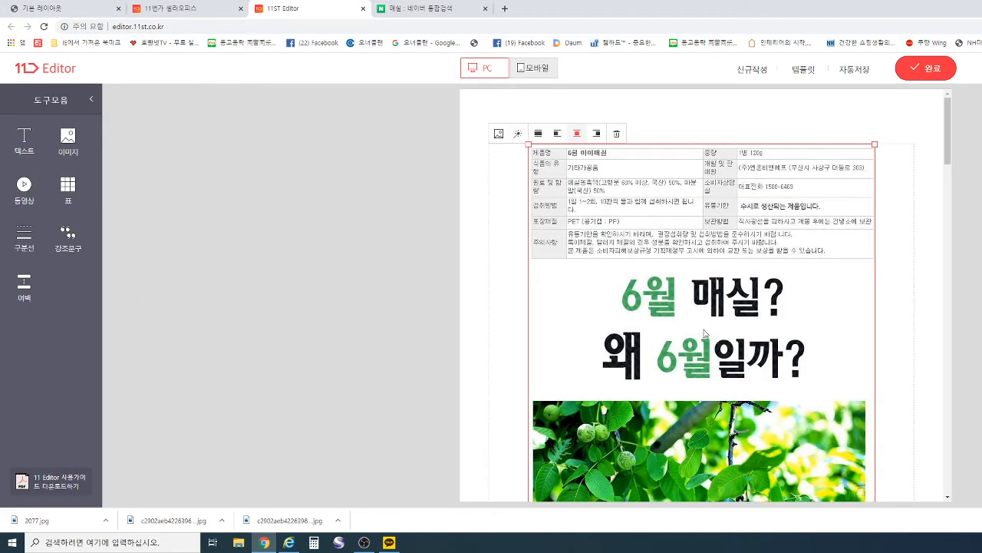
scroll(676, 395, down, 15)
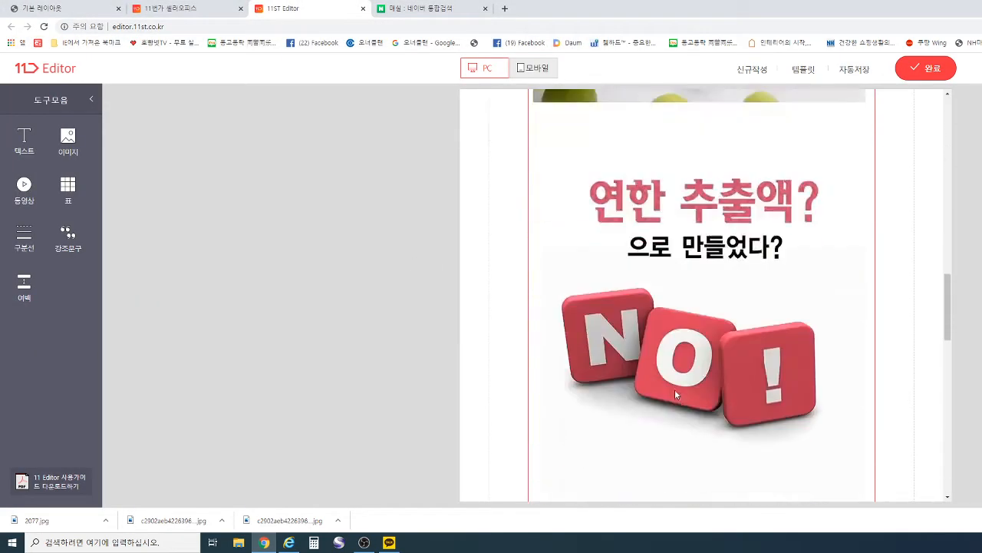
scroll(676, 393, up, 15)
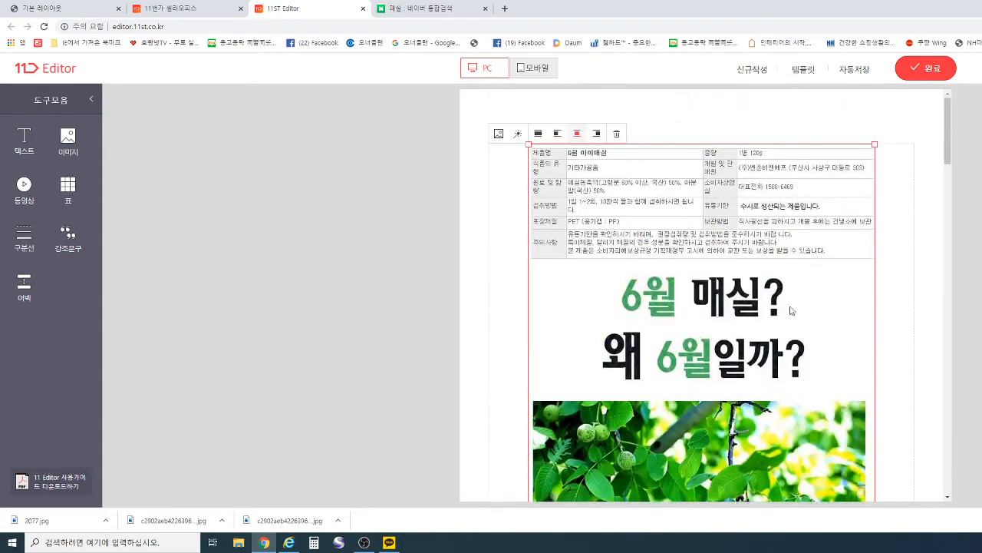
click(916, 76)
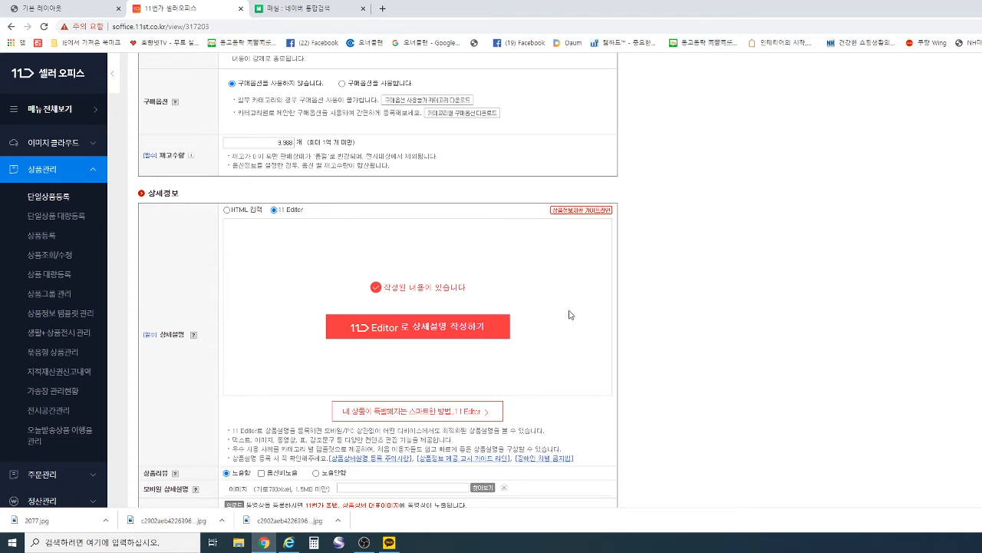
Step: Set 상품정보제공 유형 to 가공식품 with every item marked '상품상세설명 참조'
scroll(570, 315, down, 3)
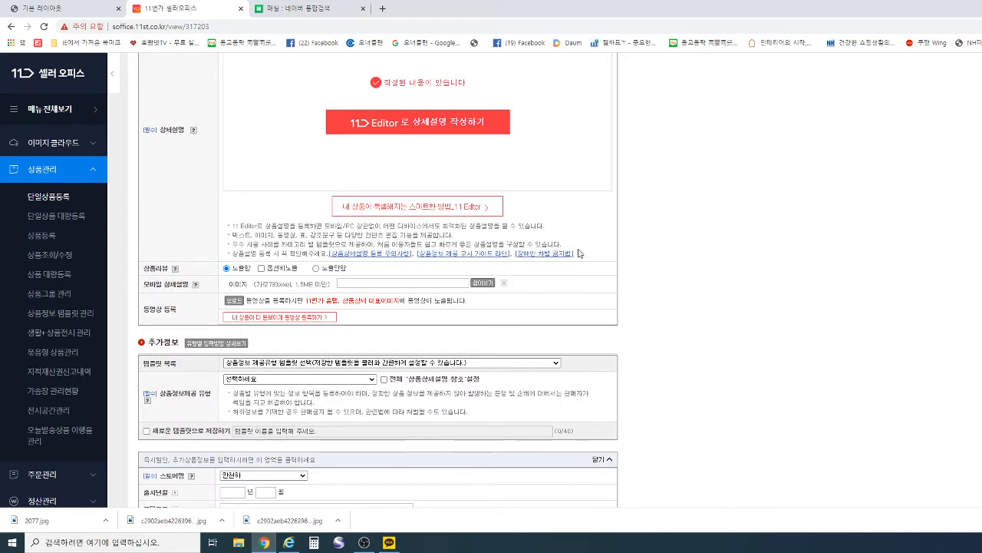
scroll(581, 253, down, 3)
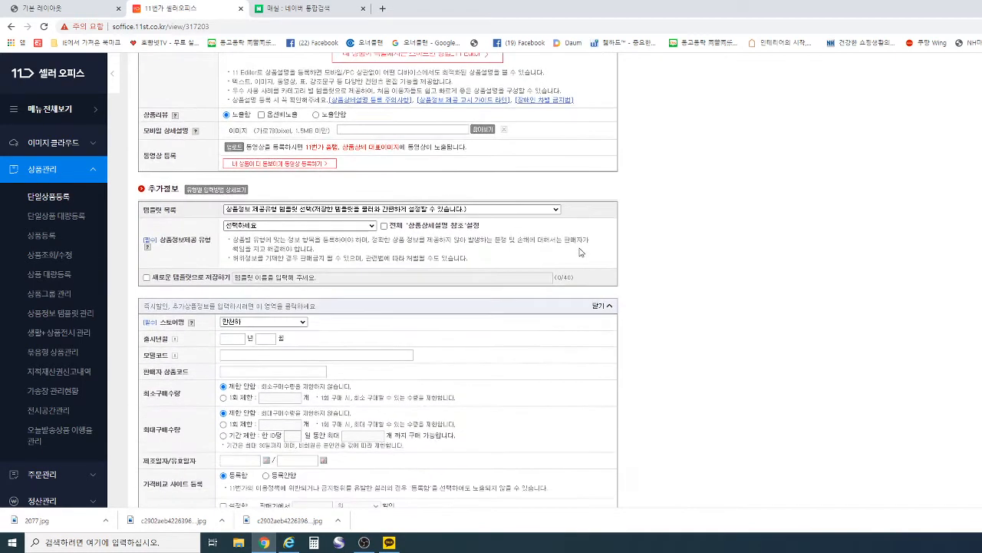
scroll(581, 253, up, 1)
click(309, 228)
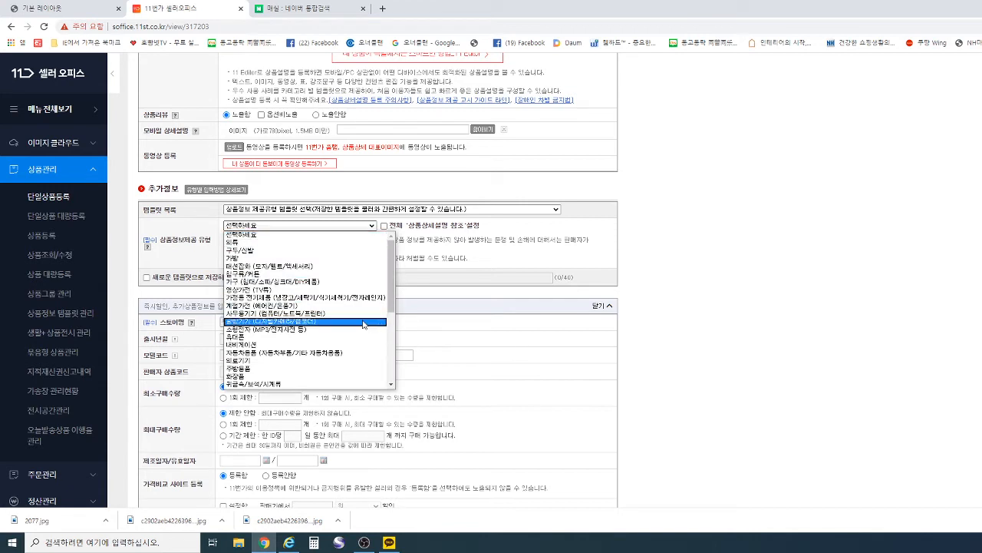
scroll(365, 325, down, 4)
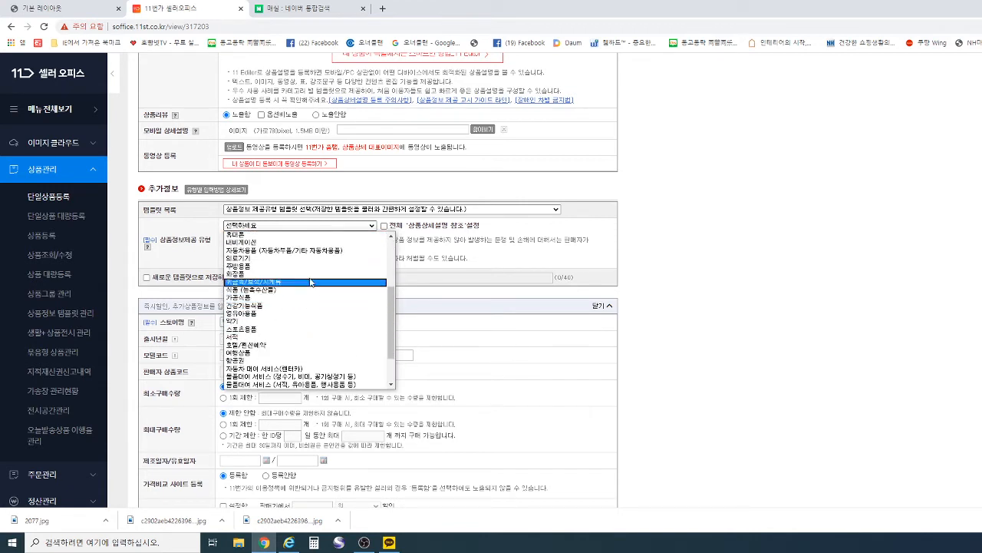
scroll(349, 332, up, 4)
scroll(349, 331, down, 4)
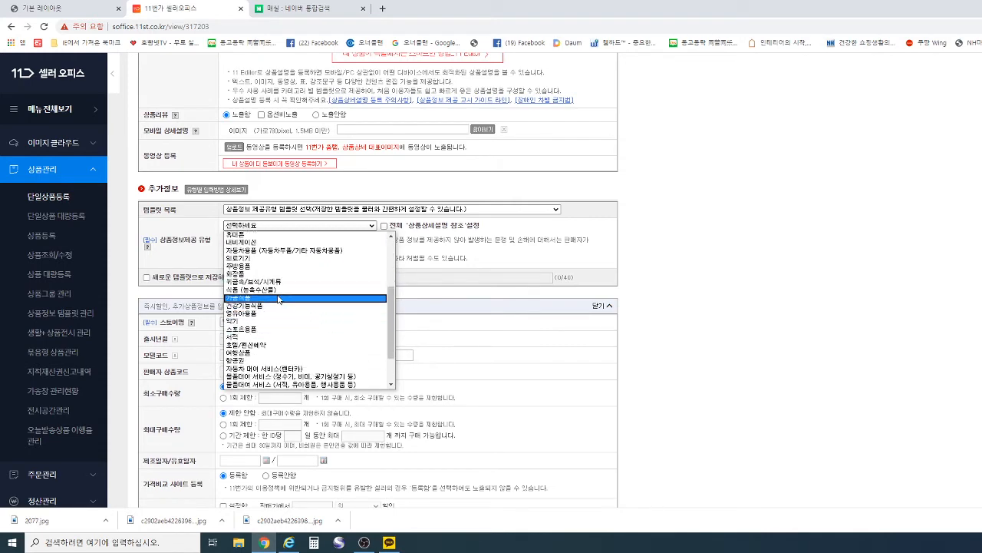
click(279, 299)
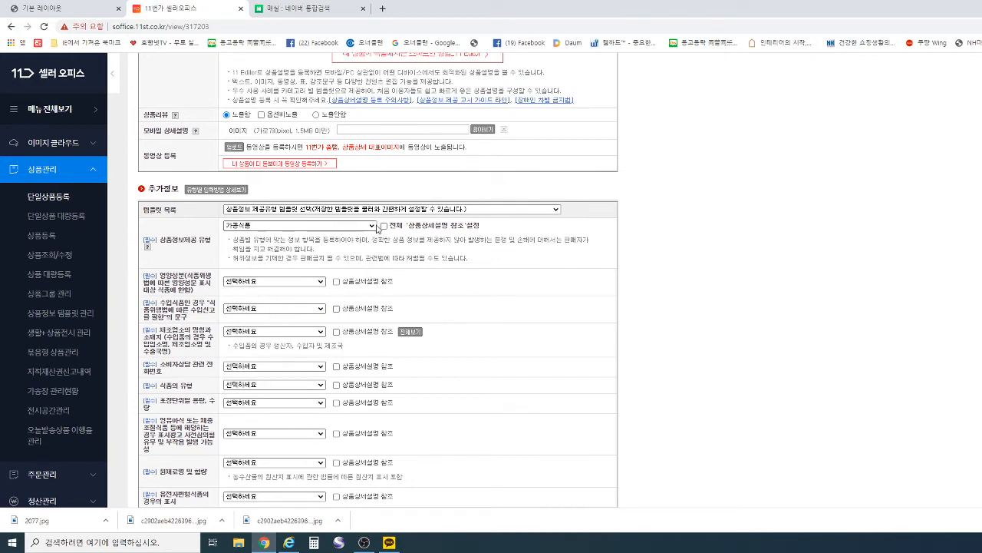
click(385, 227)
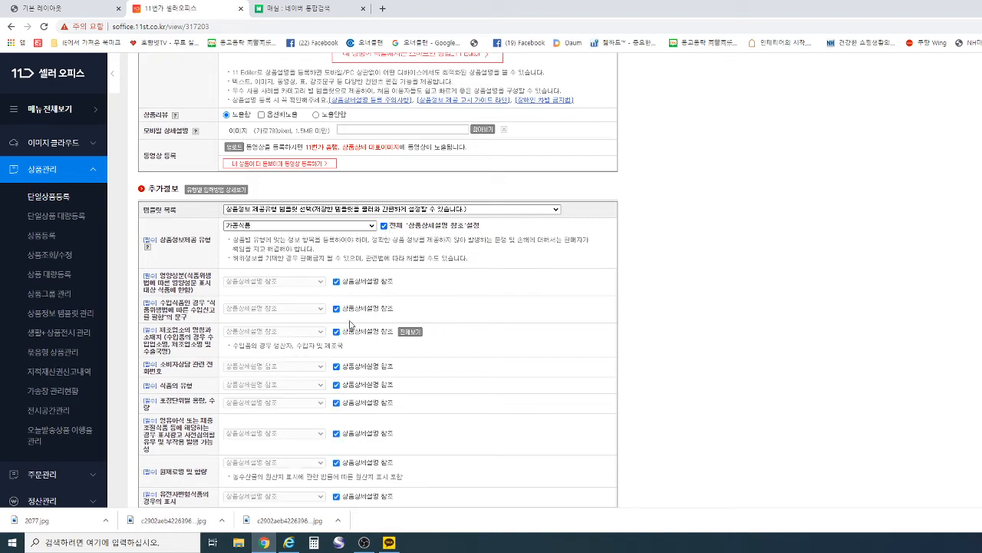
Step: Bring up the cafe24 product page for 2077 6월아이매실 again
scroll(305, 325, down, 3)
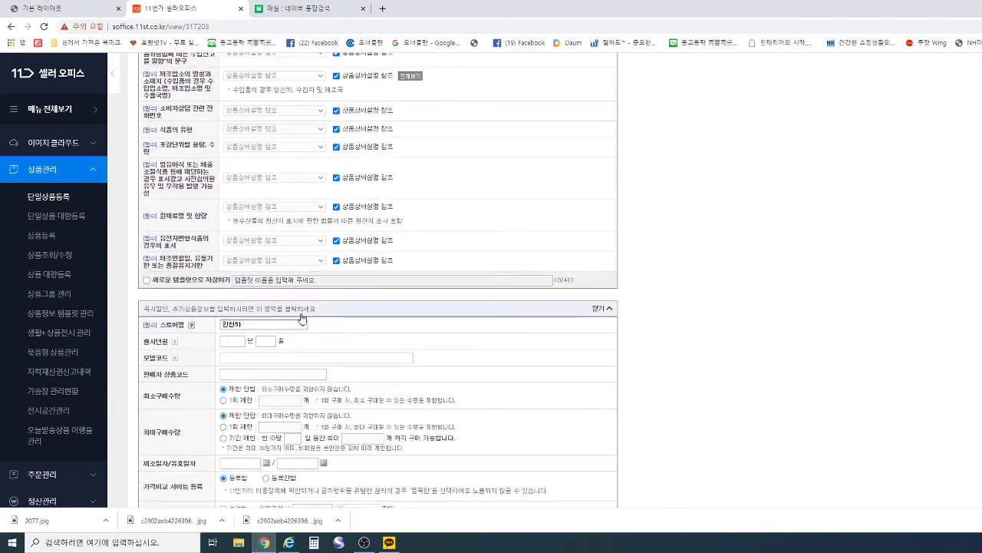
scroll(300, 306, up, 2)
scroll(299, 306, down, 3)
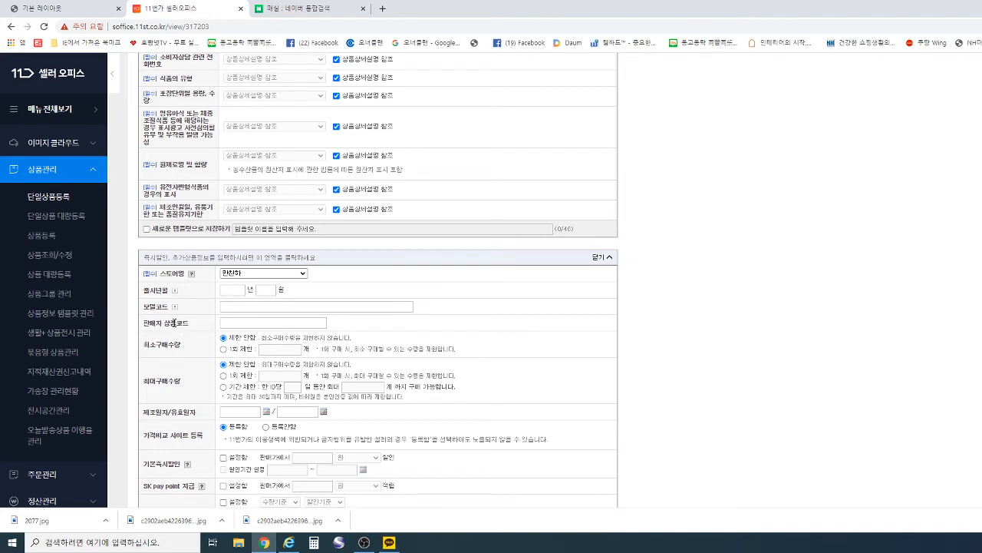
scroll(376, 335, down, 1)
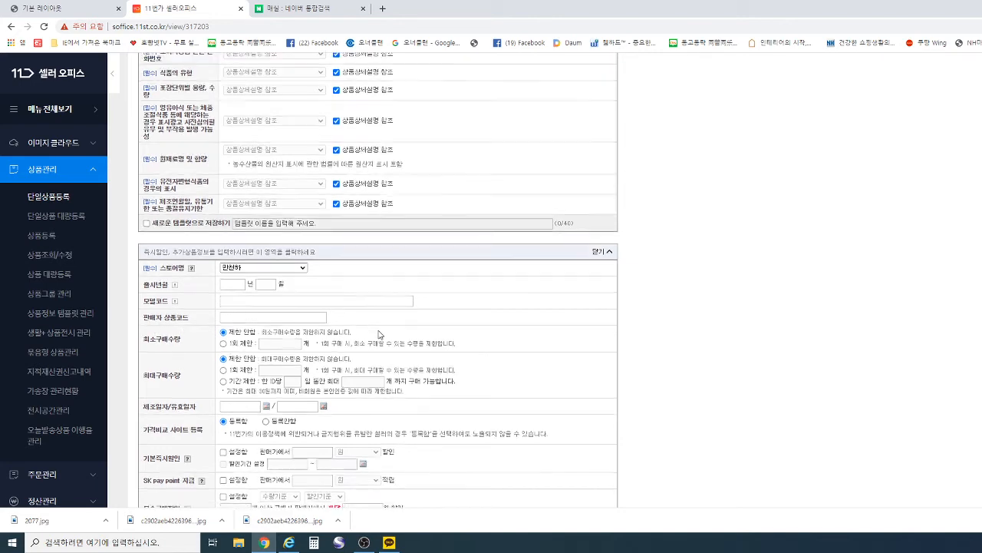
click(82, 12)
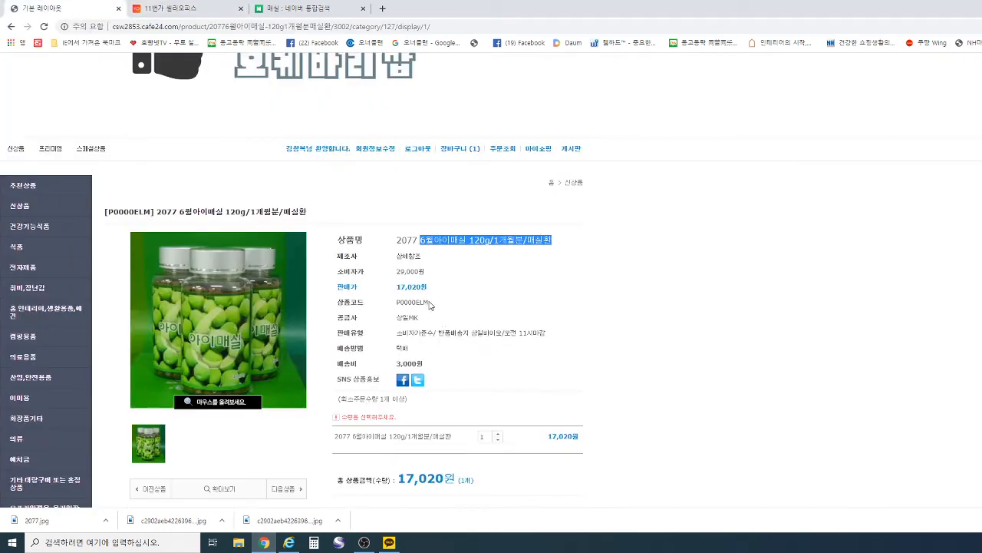
Step: Highlight and copy the product code P0000ELM on the cafe24 page
drag(432, 306, 398, 305)
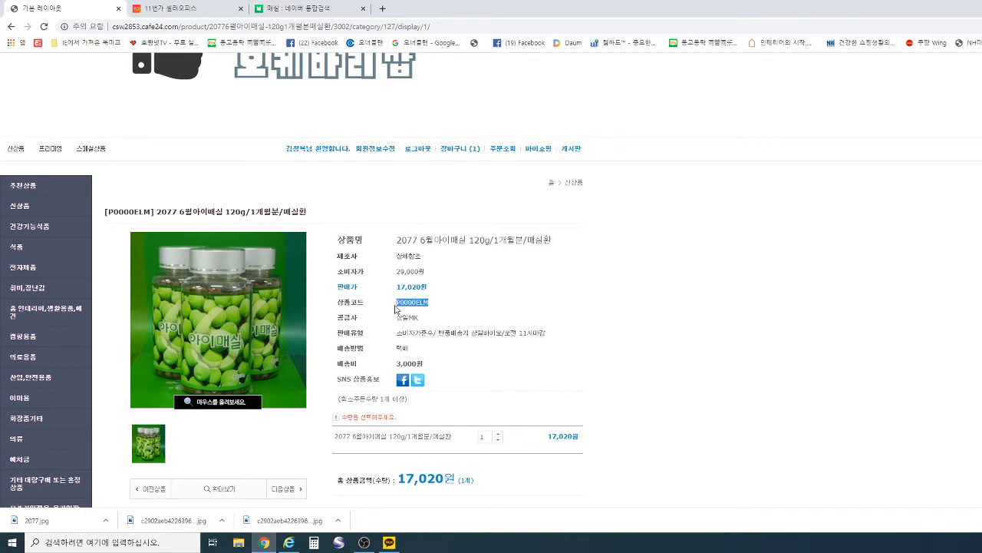
right_click(409, 302)
click(428, 311)
click(436, 305)
drag(431, 306, 397, 302)
Step: Paste P0000ELM into 판매자 상품코드 on the 11st form and remove the leading space
click(167, 10)
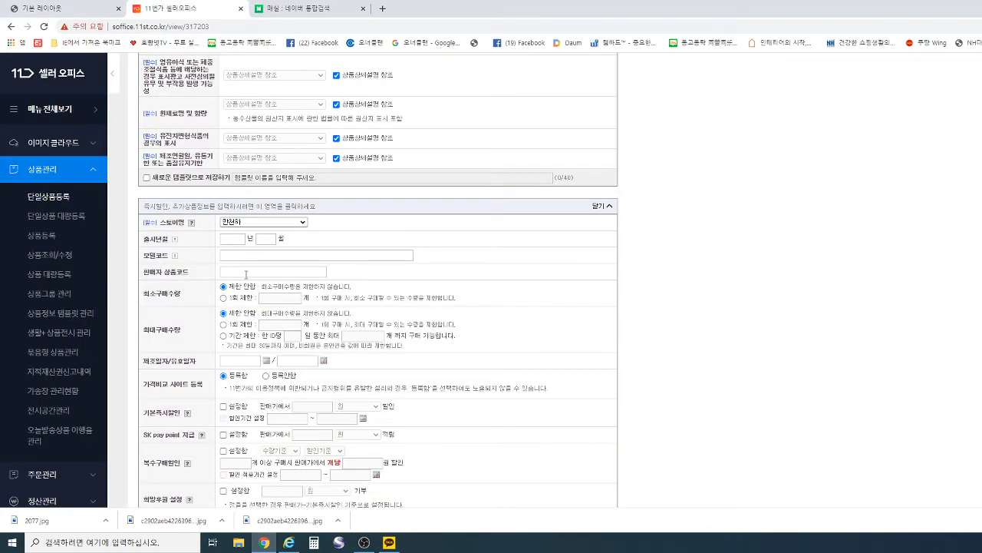
key(ctrl+v)
key(BackSpace)
scroll(313, 302, down, 2)
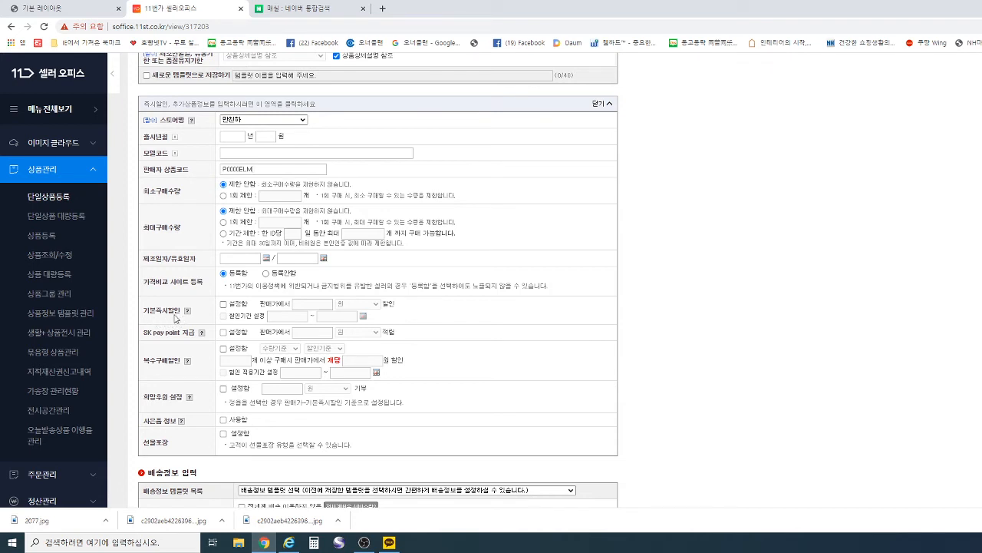
Step: Turn on the 100원 basic instant discount and 100원 SK pay point rewards
click(224, 305)
scroll(401, 338, down, 1)
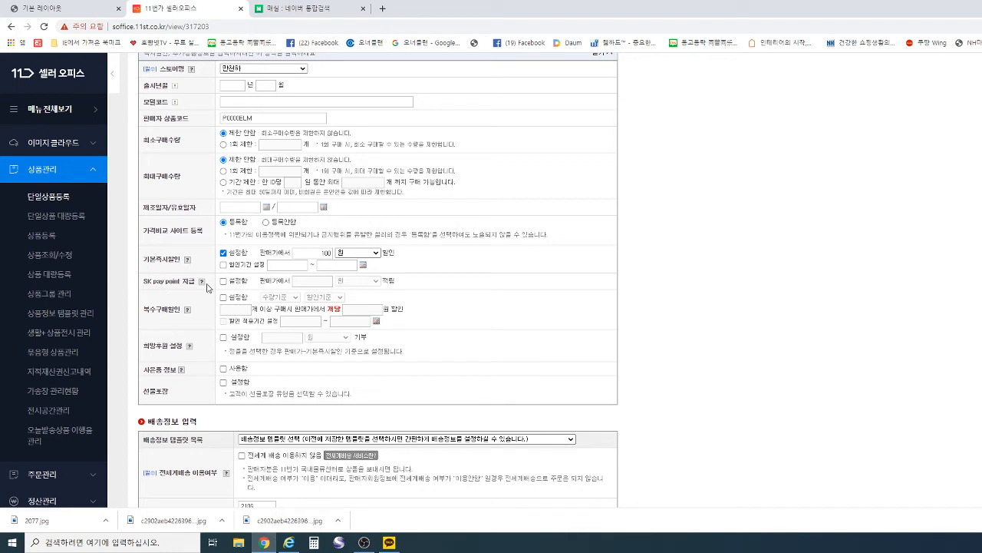
click(223, 280)
Step: Enable the multi-purchase discount: 200원 off when buying 2 or more
click(223, 297)
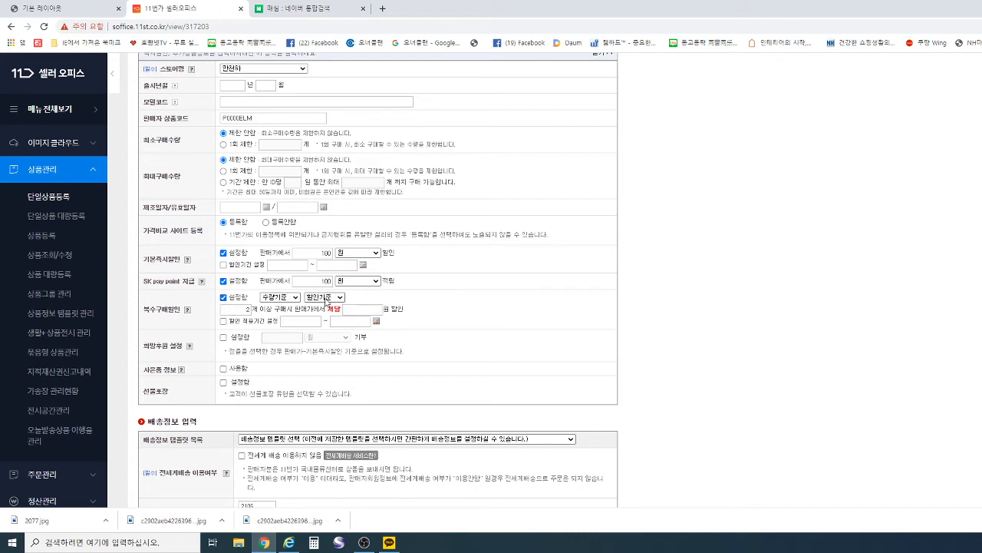
click(332, 298)
click(330, 314)
scroll(411, 288, down, 1)
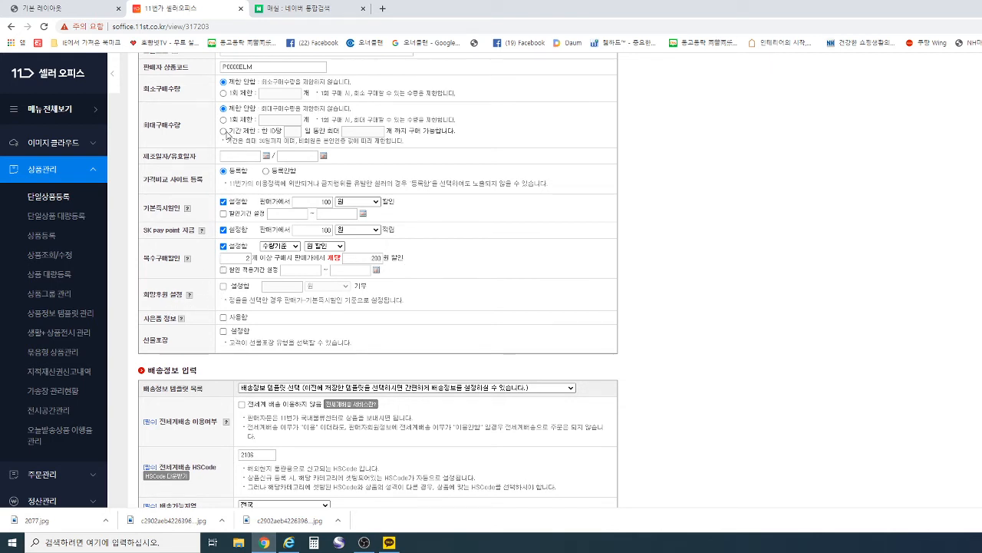
Step: Tick 희망후원 설정함 so the product donates 110 won per sale
scroll(218, 195, up, 2)
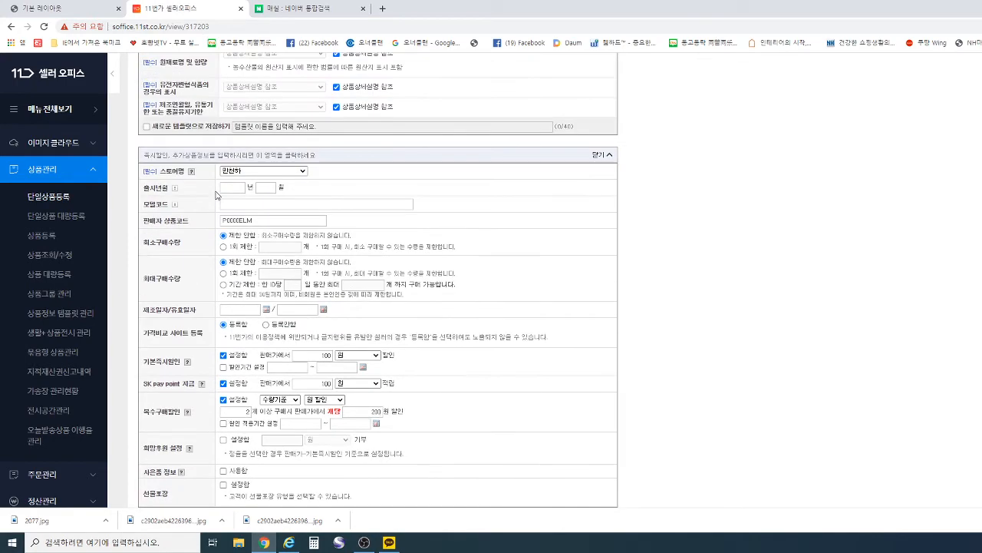
scroll(218, 195, down, 3)
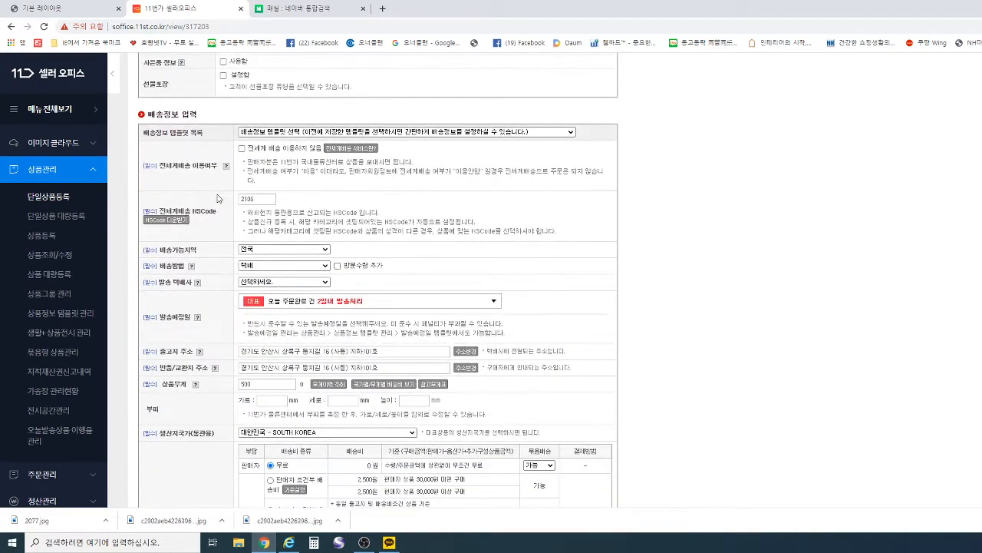
scroll(217, 195, up, 5)
scroll(218, 197, down, 5)
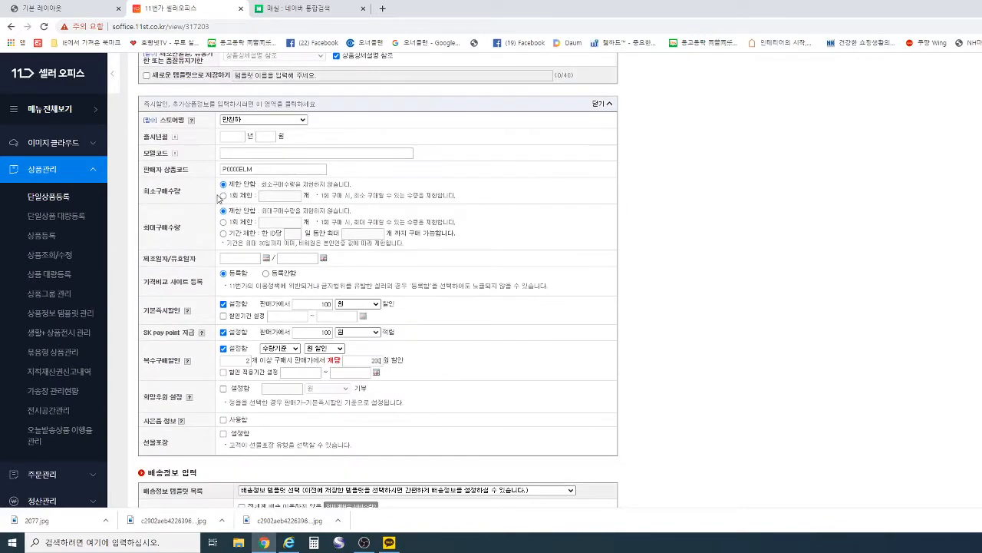
scroll(216, 201, up, 2)
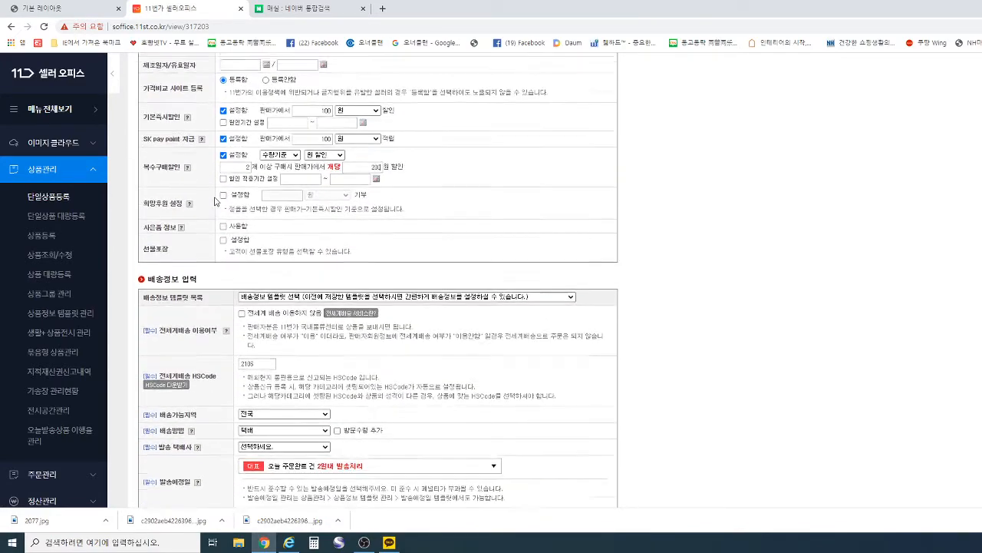
scroll(216, 201, up, 3)
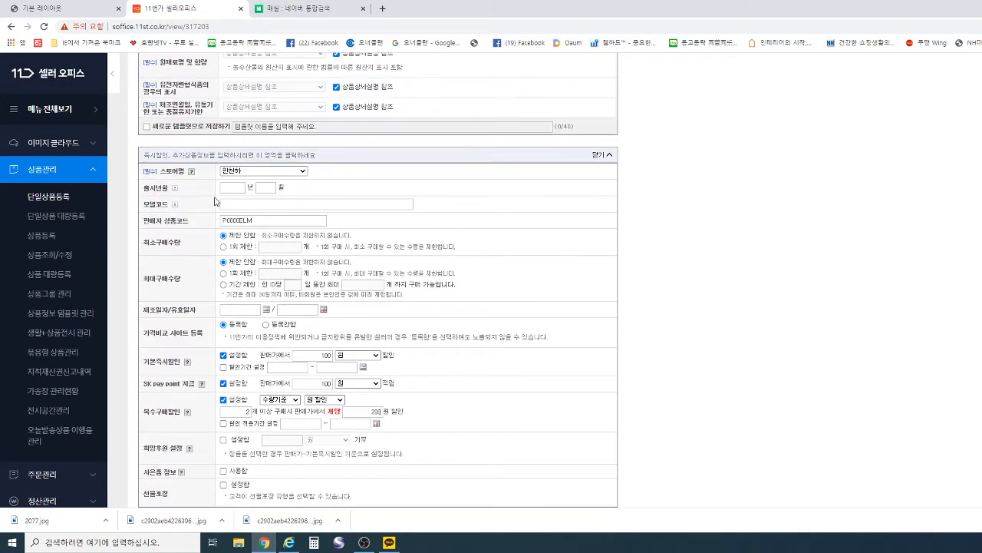
scroll(216, 202, down, 5)
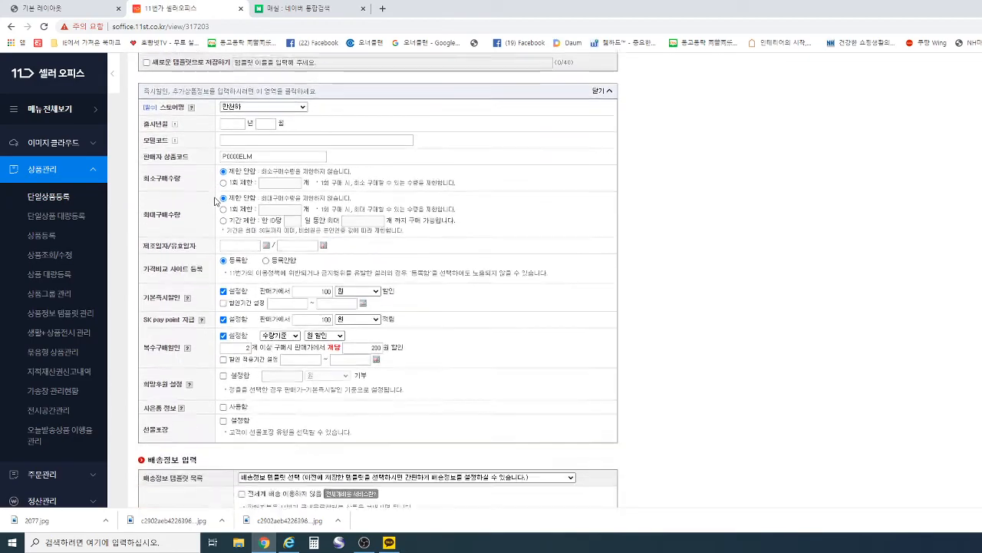
scroll(215, 201, up, 3)
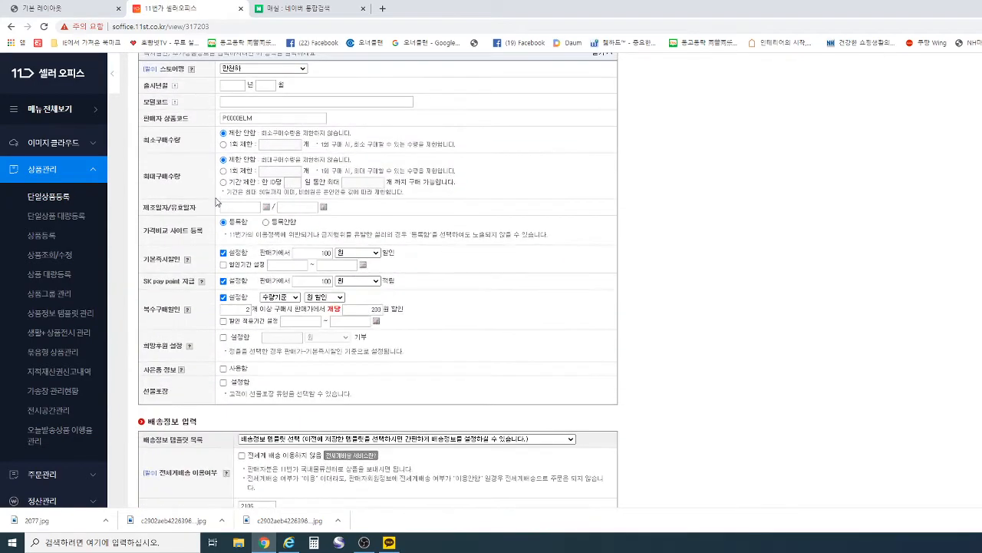
scroll(216, 201, down, 2)
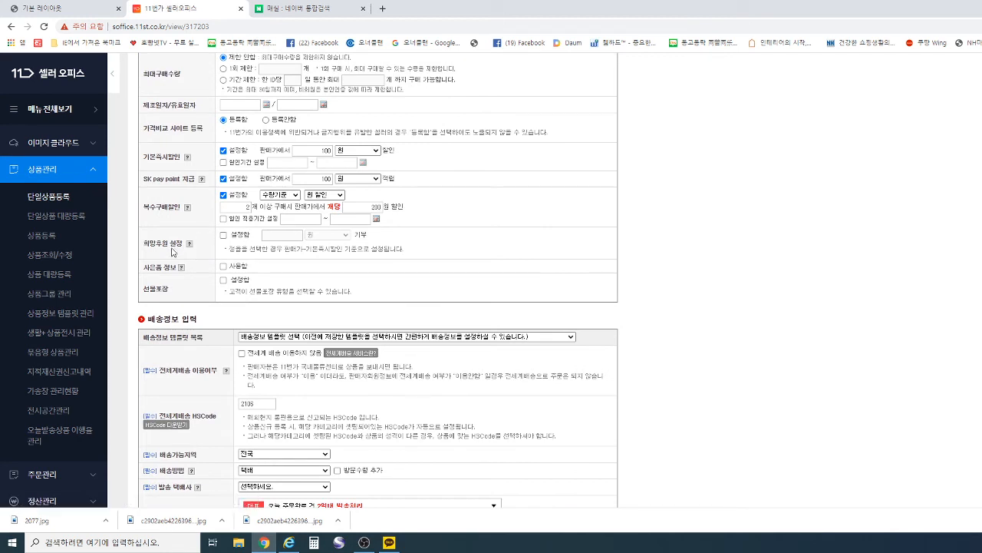
click(224, 236)
scroll(431, 210, down, 2)
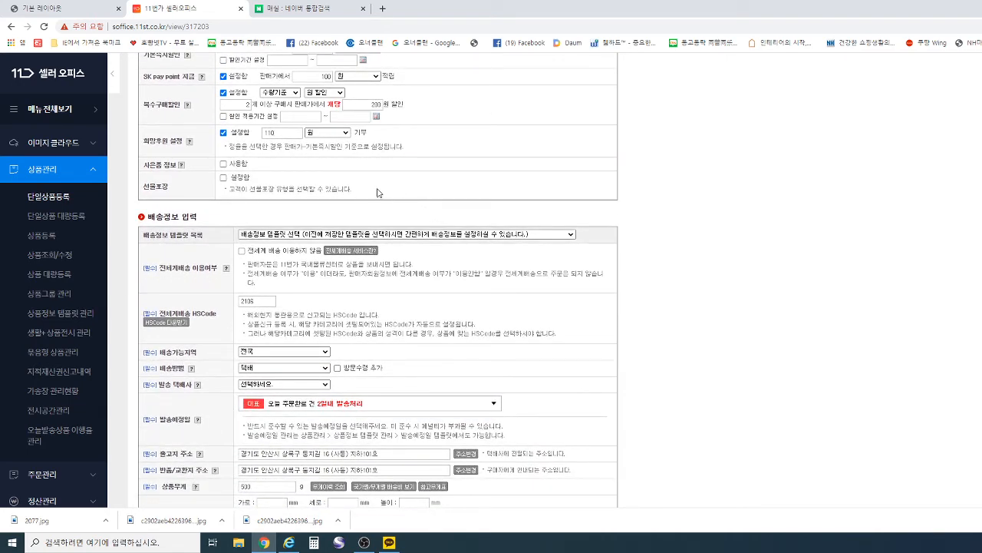
scroll(374, 169, down, 1)
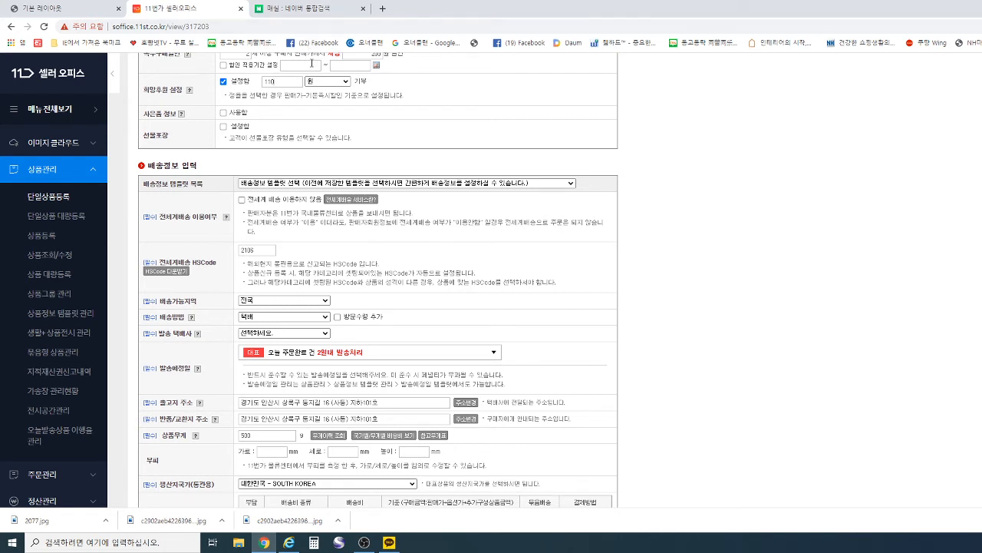
Step: Check the 2077 plum extract page in the Cafe24 shop, then return to the 11st form
click(73, 14)
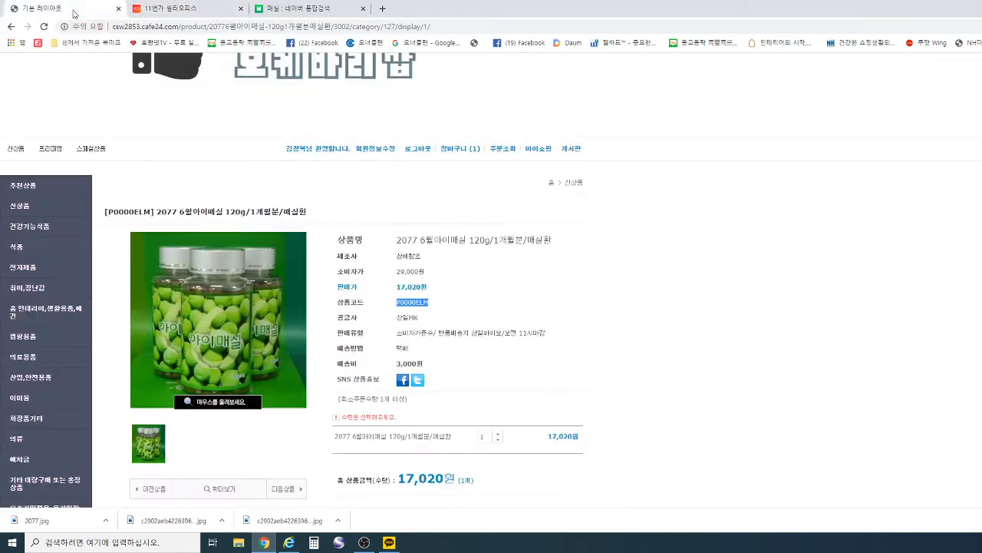
scroll(479, 229, down, 1)
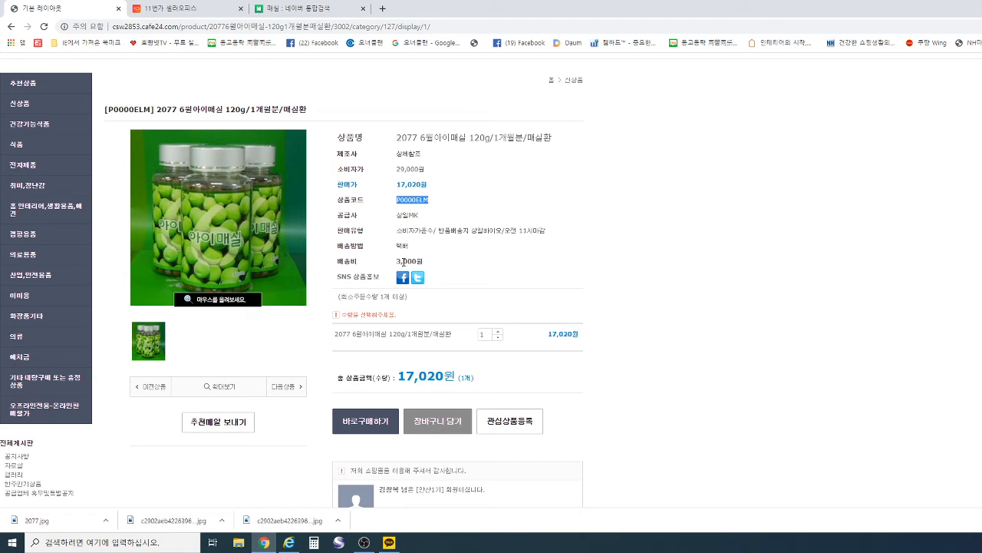
click(214, 17)
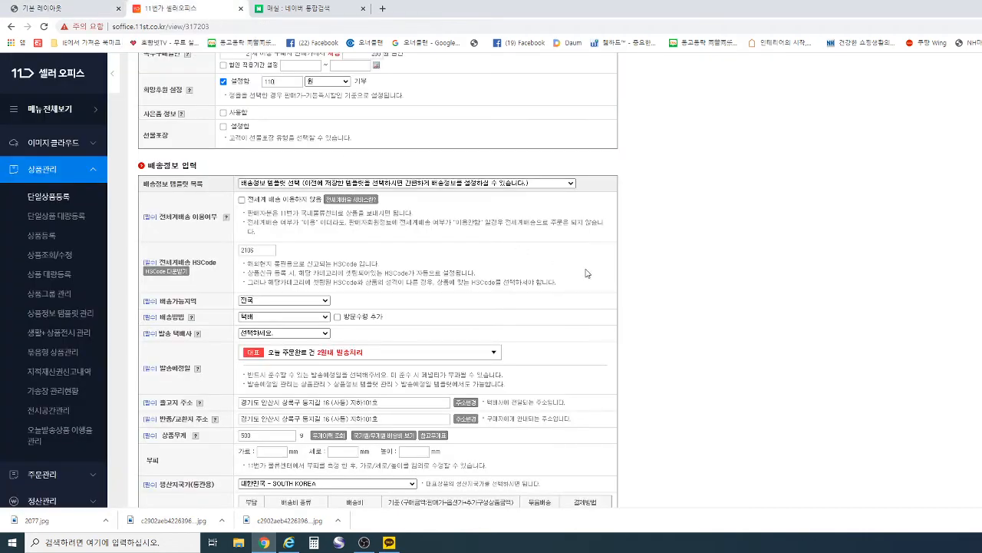
Step: Select '전세계 배송 이용하지 않음' so no worldwide shipping or HSCode is required
scroll(587, 273, down, 1)
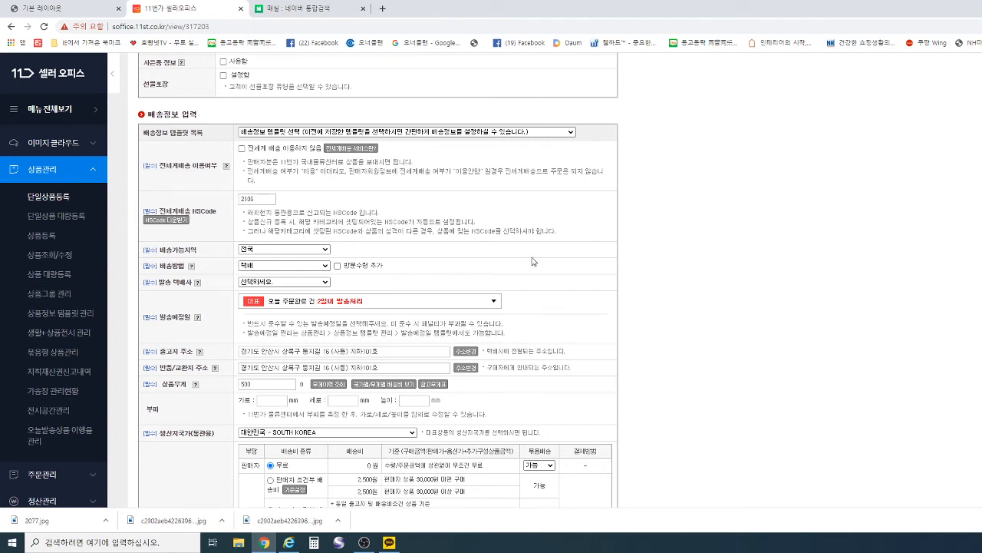
scroll(497, 266, down, 3)
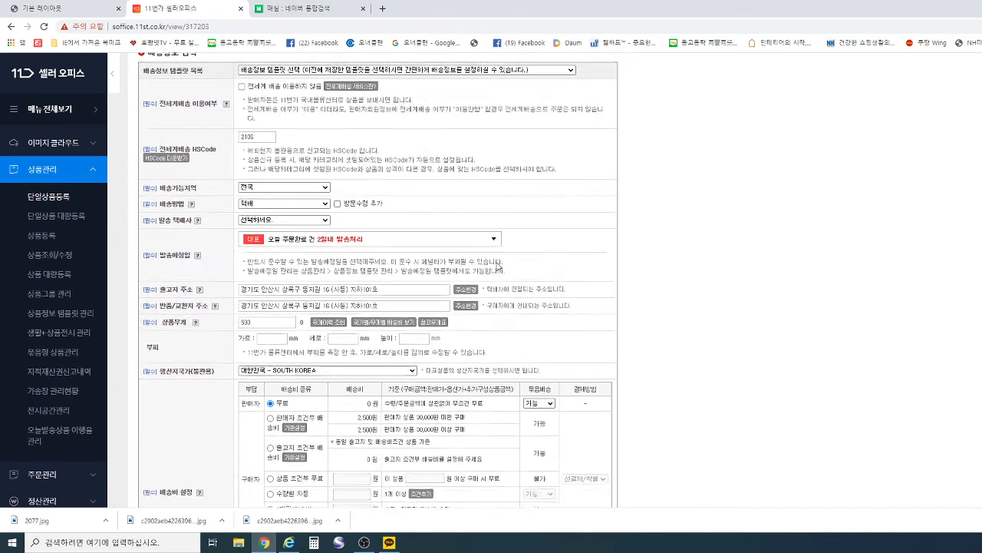
scroll(496, 267, down, 1)
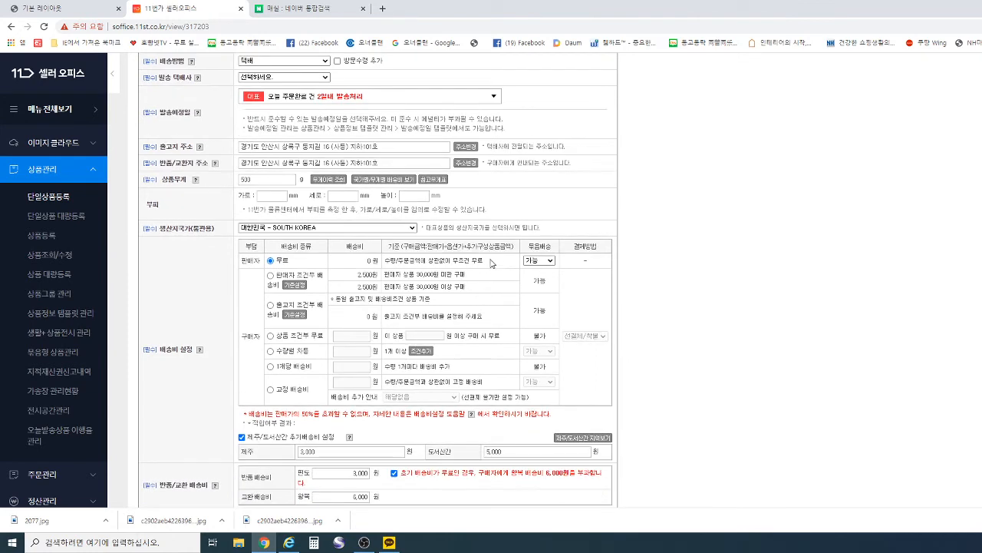
scroll(466, 253, up, 2)
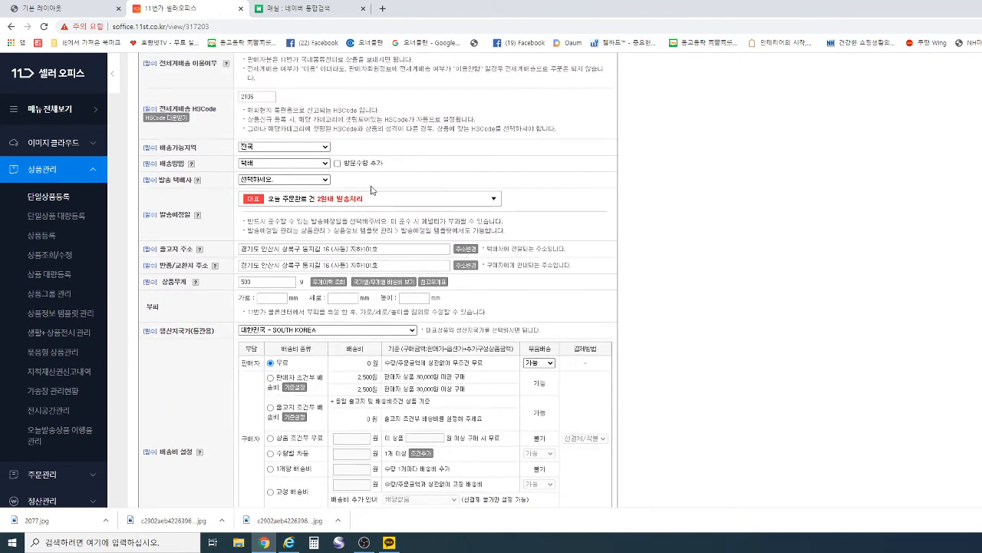
scroll(269, 150, up, 2)
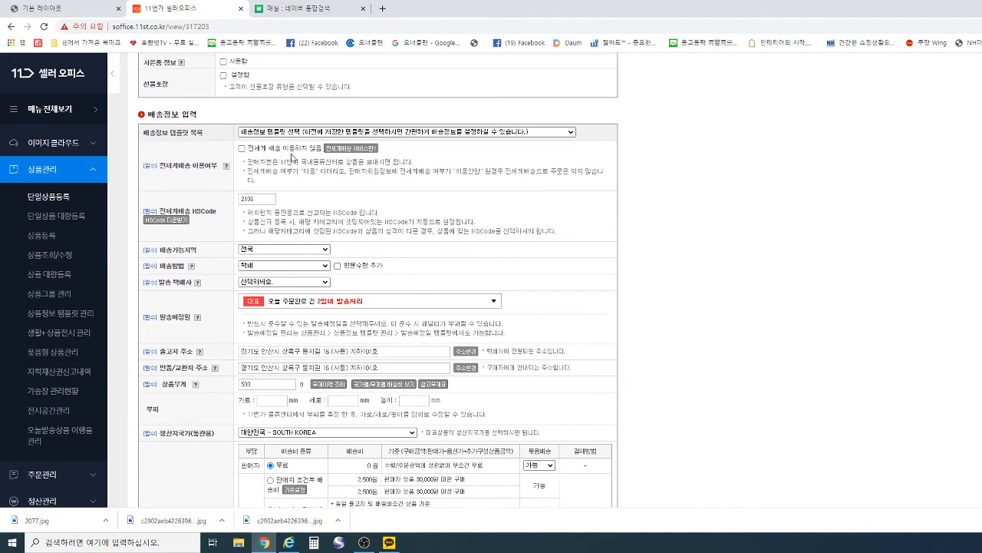
click(242, 148)
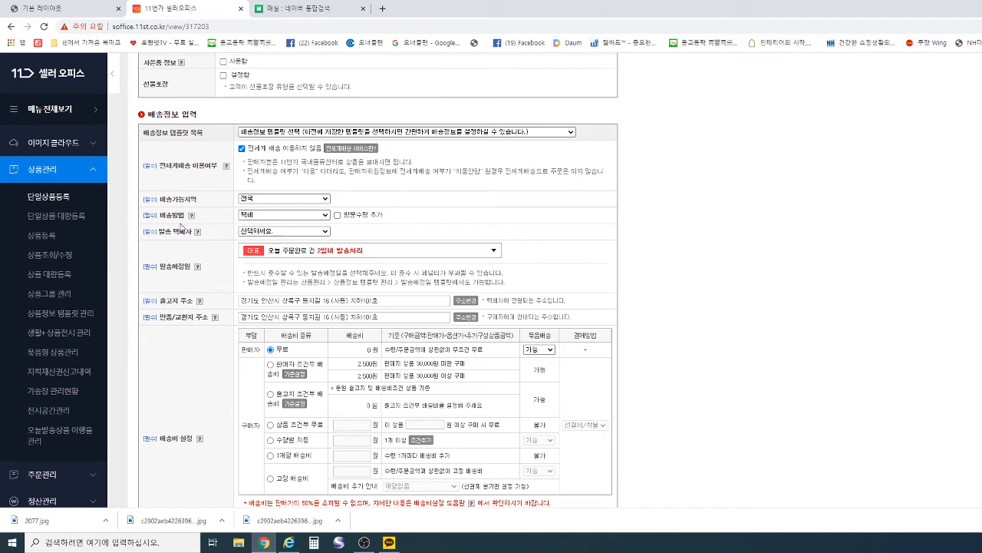
Step: Choose CJ대한통운 as the courier and keep dispatch at 2일내 발송처리
click(313, 232)
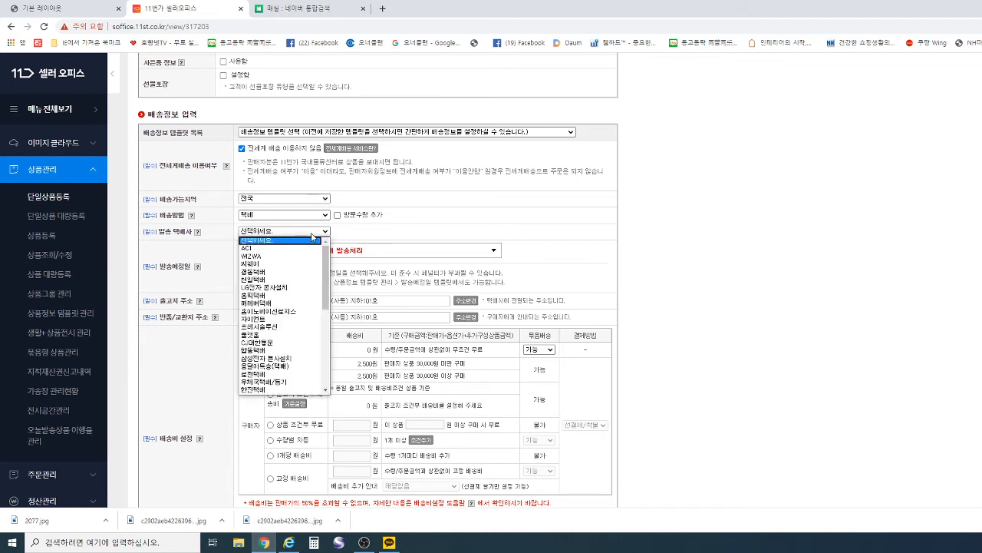
click(306, 345)
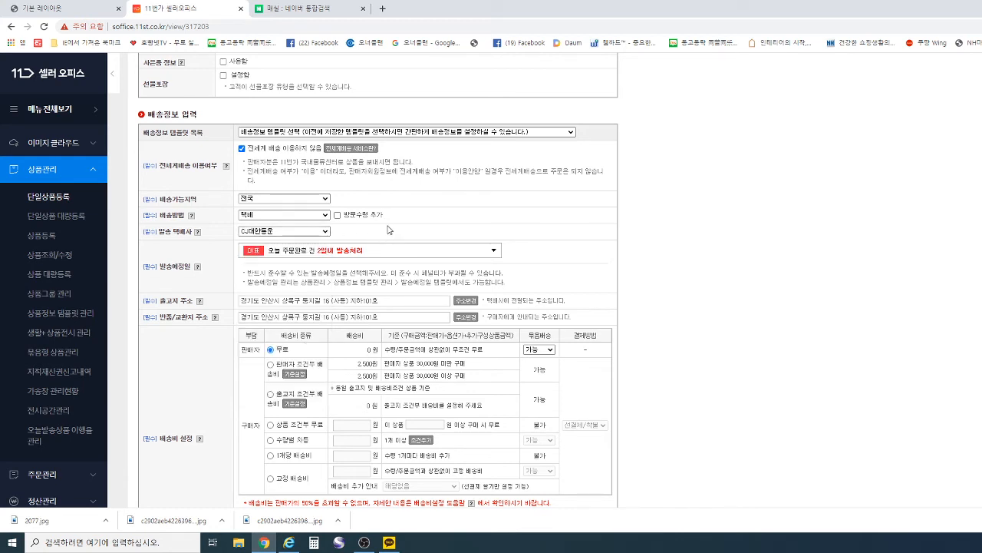
scroll(388, 239, down, 1)
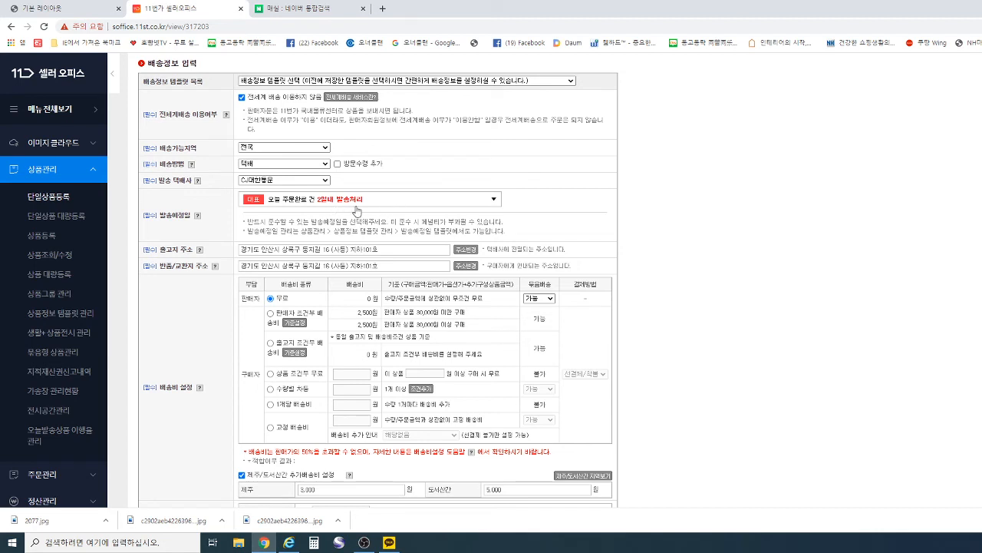
click(489, 203)
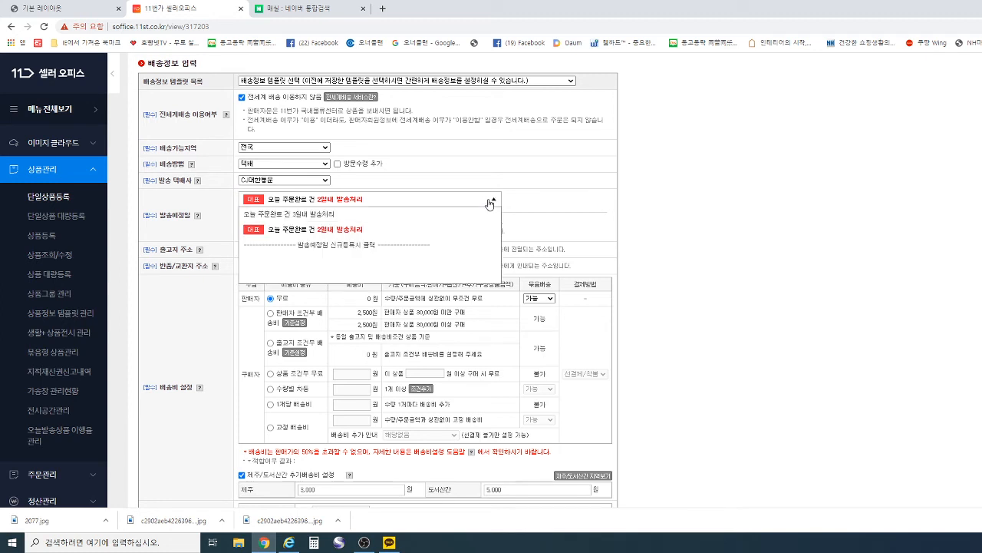
click(410, 203)
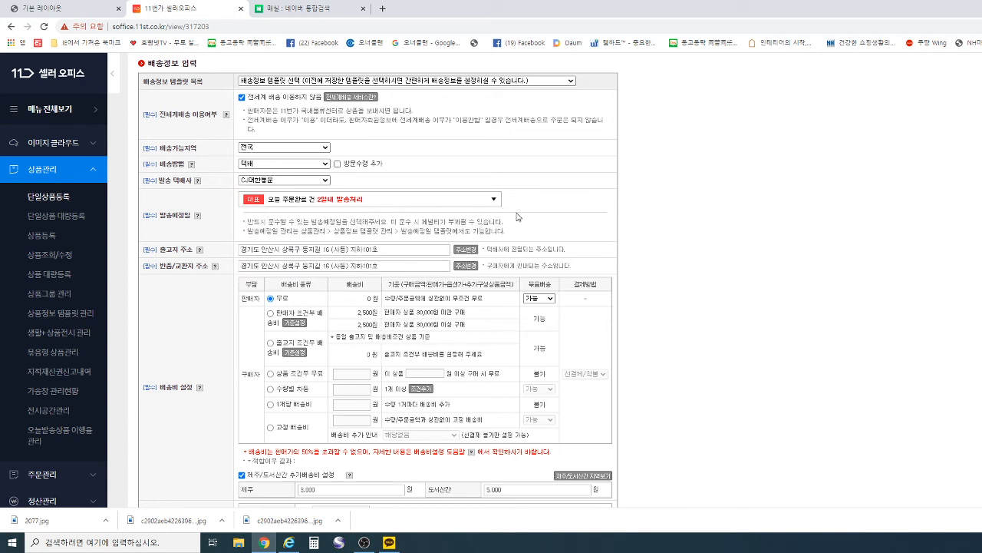
scroll(589, 224, down, 1)
scroll(589, 224, down, 1)
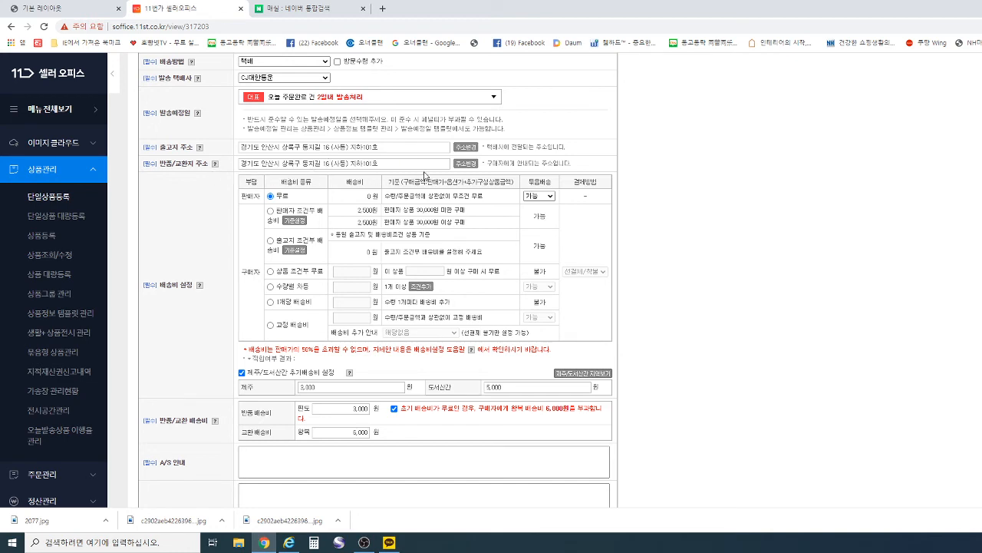
Step: Set 상일바이오 from the address book as the return/exchange address and close the address book
click(466, 164)
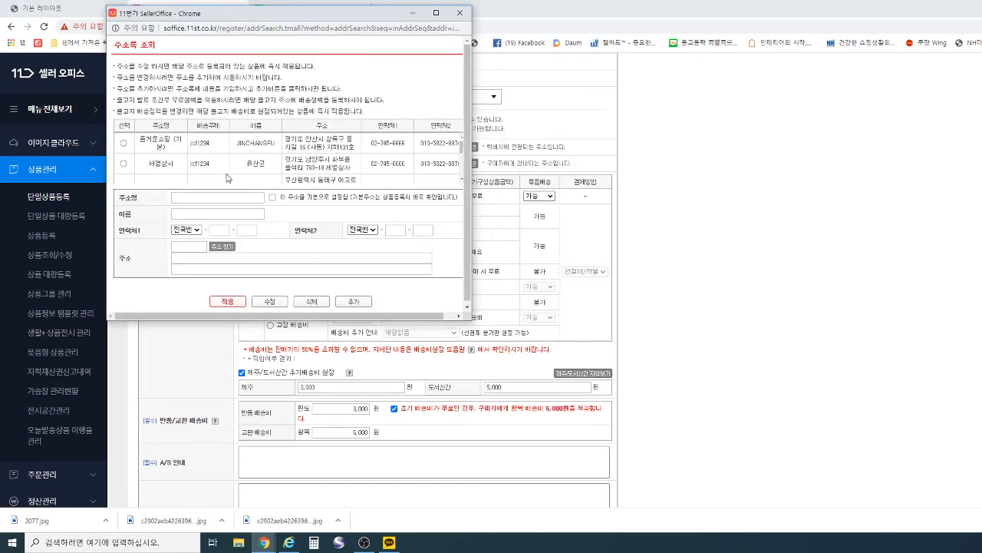
scroll(235, 160, down, 2)
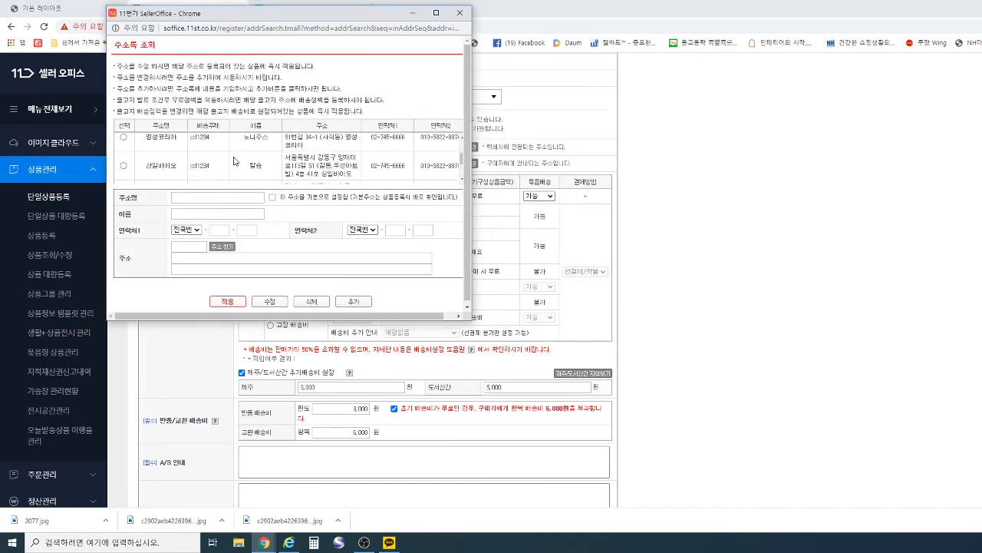
click(125, 166)
scroll(364, 188, down, 1)
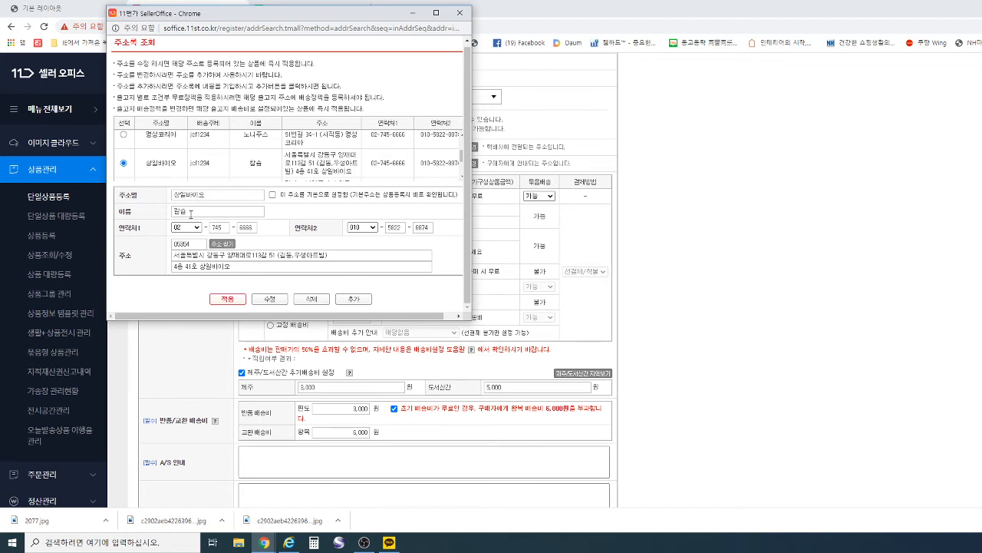
click(459, 13)
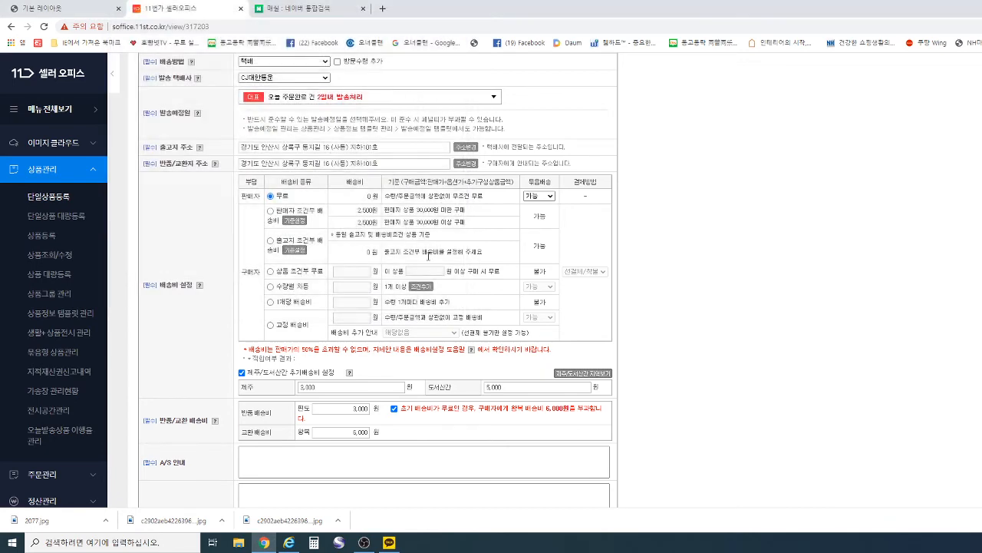
click(466, 164)
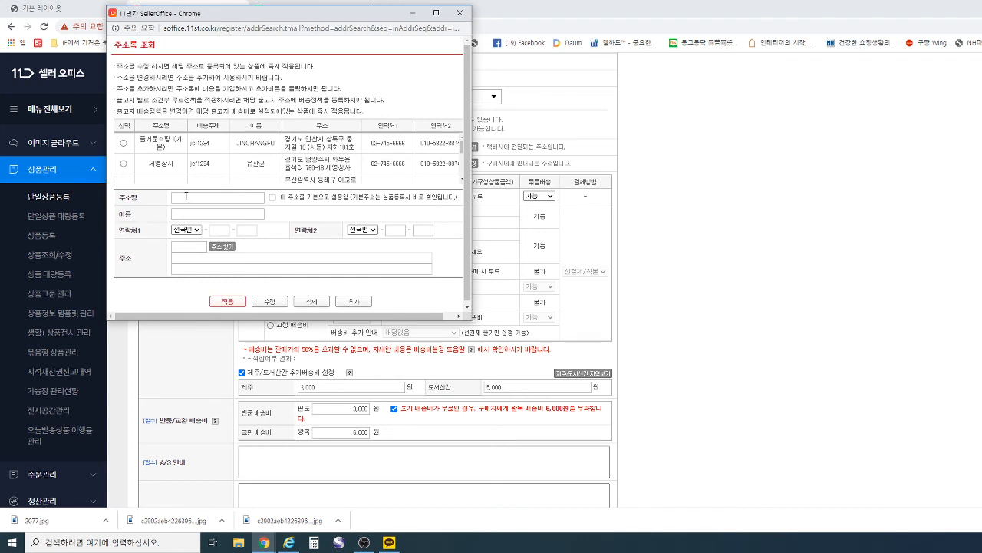
click(185, 196)
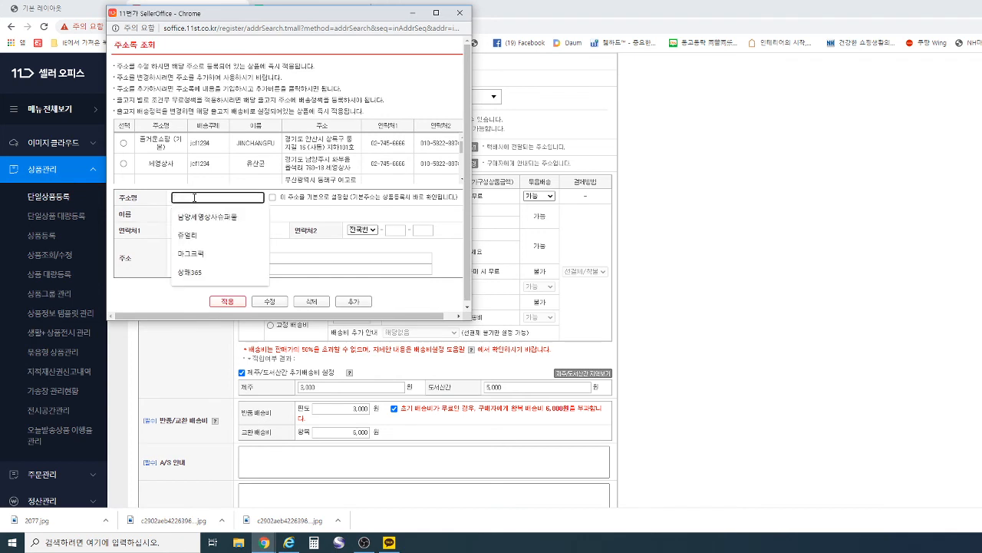
text(상이)
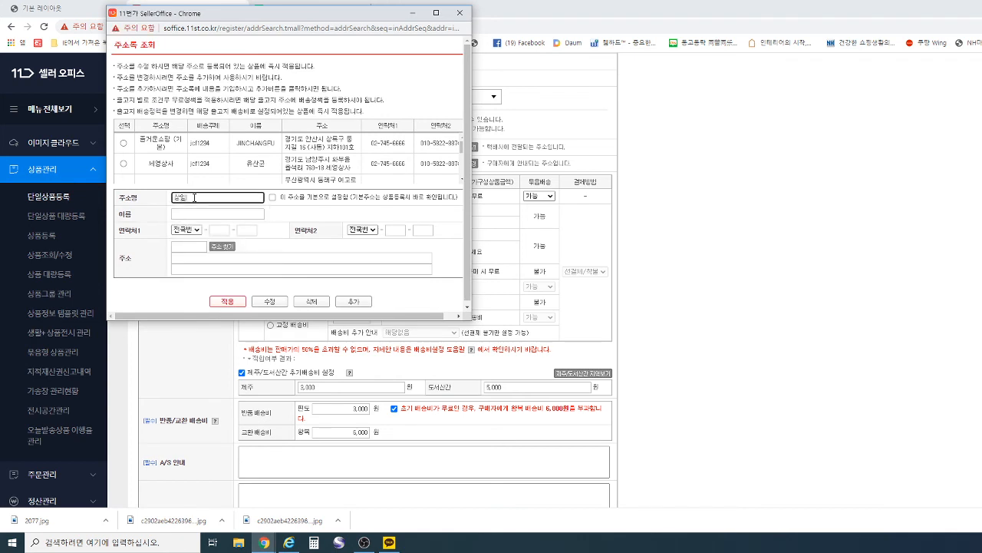
text(비드)
click(202, 213)
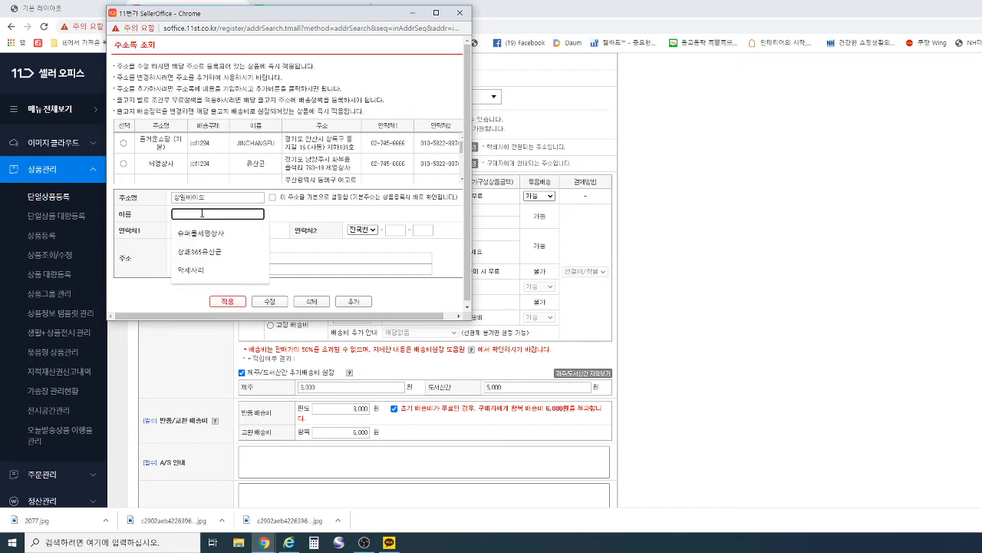
text(ㄱ)
text(세)
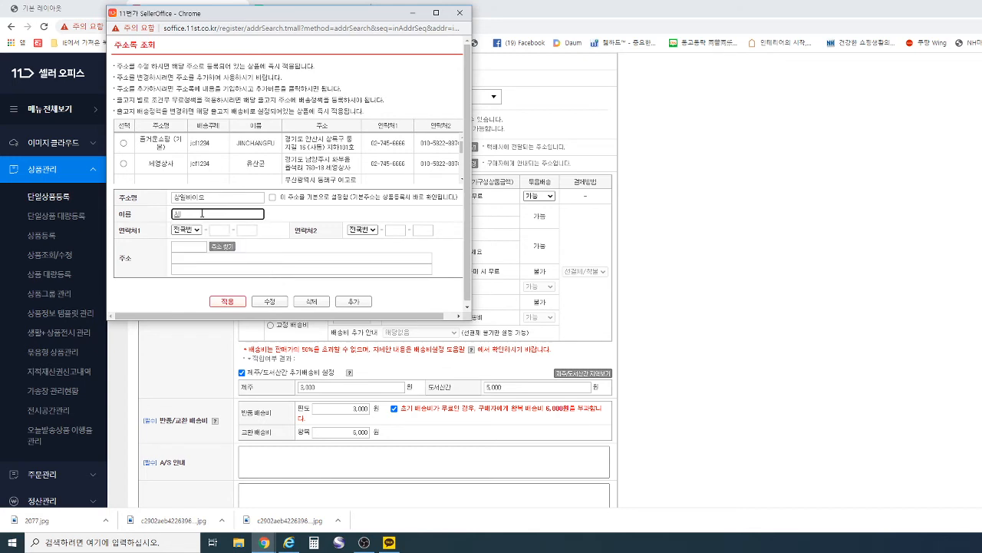
text(그푸)
click(196, 232)
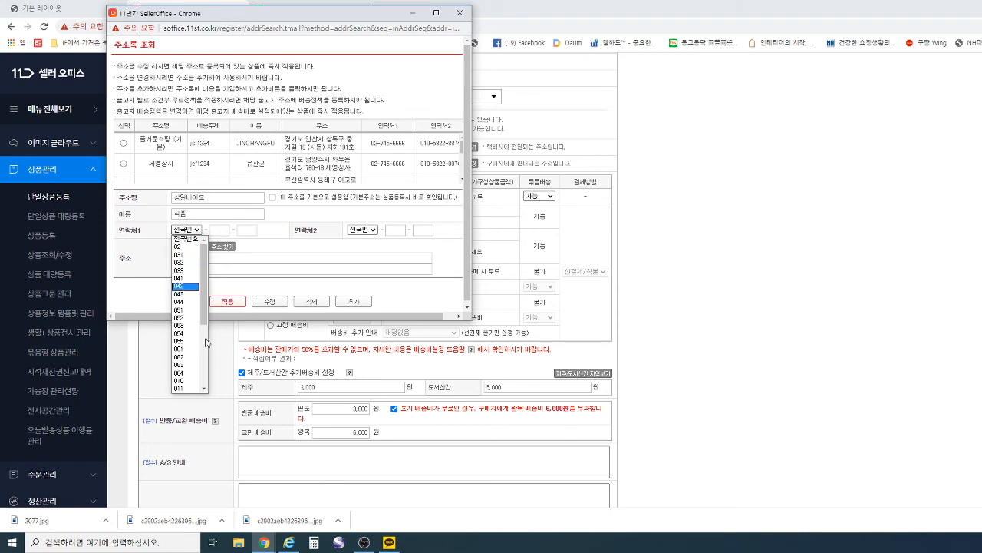
click(182, 246)
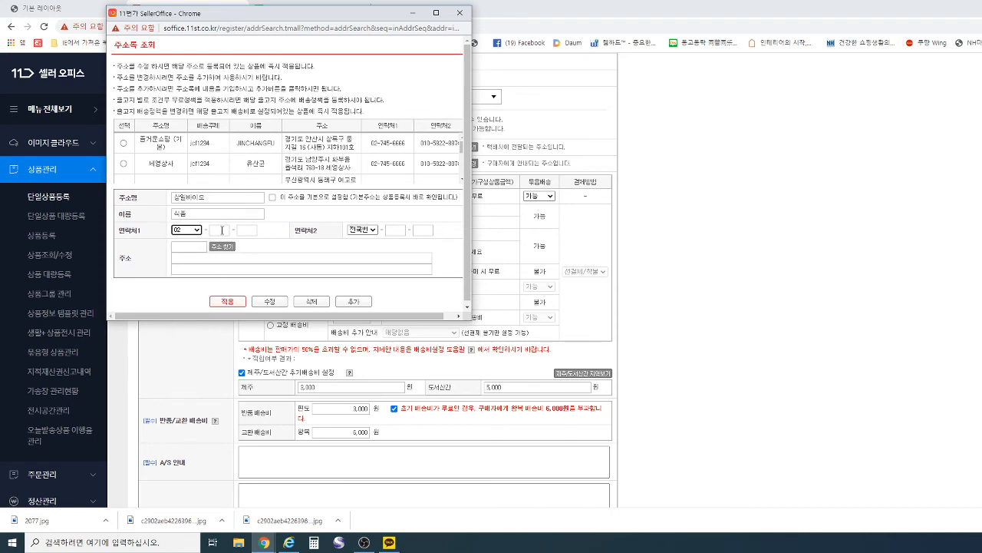
click(218, 230)
text(745)
key(Tab)
text(6666)
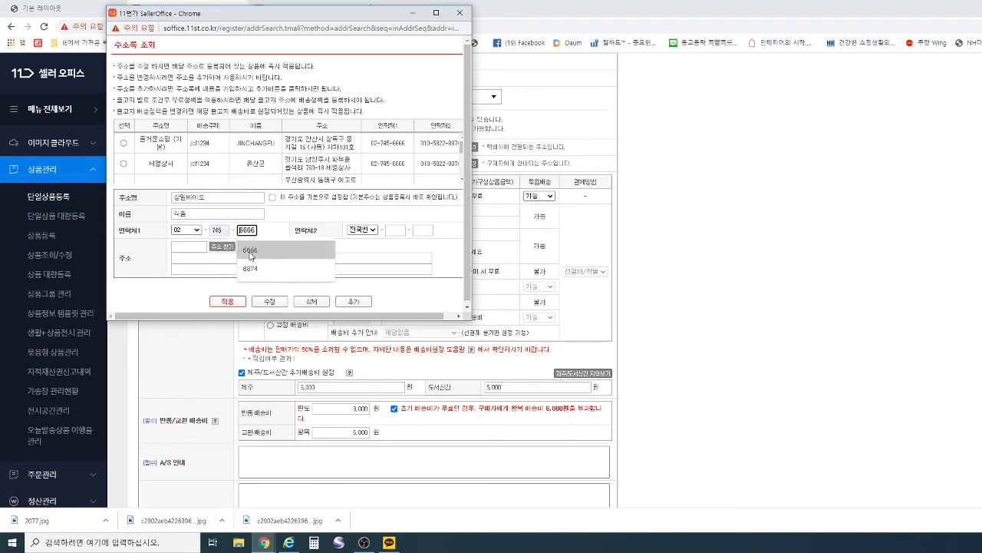
click(371, 229)
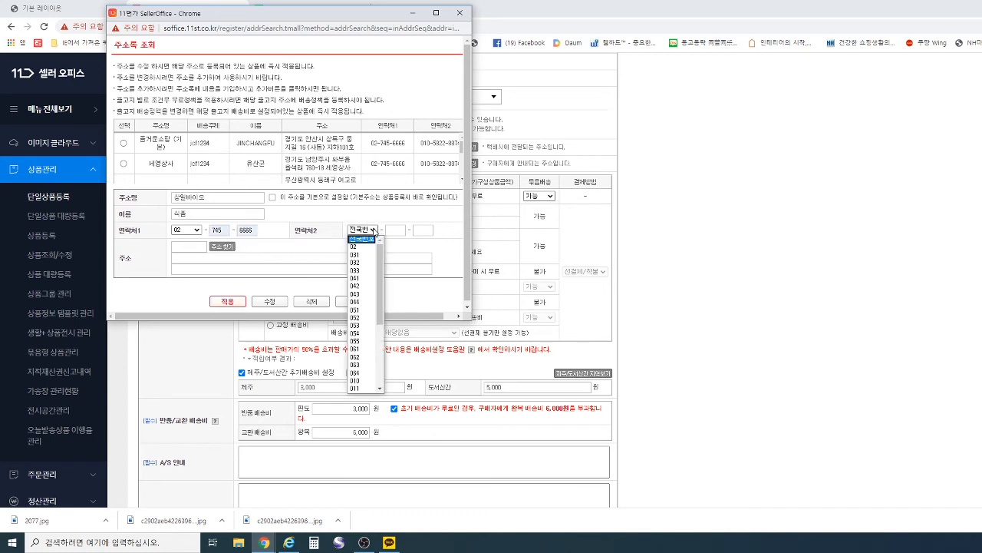
click(364, 380)
click(396, 229)
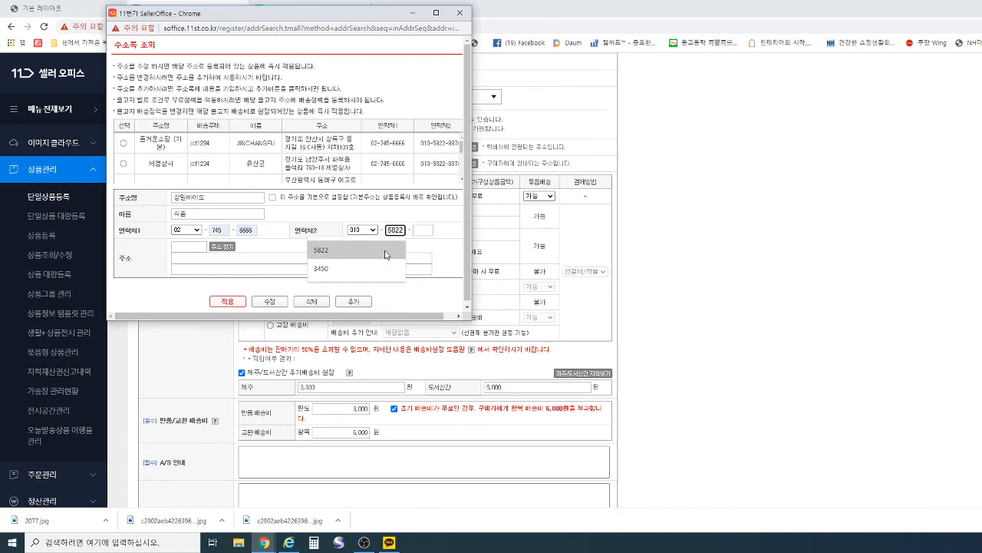
click(386, 250)
click(421, 230)
text(8874)
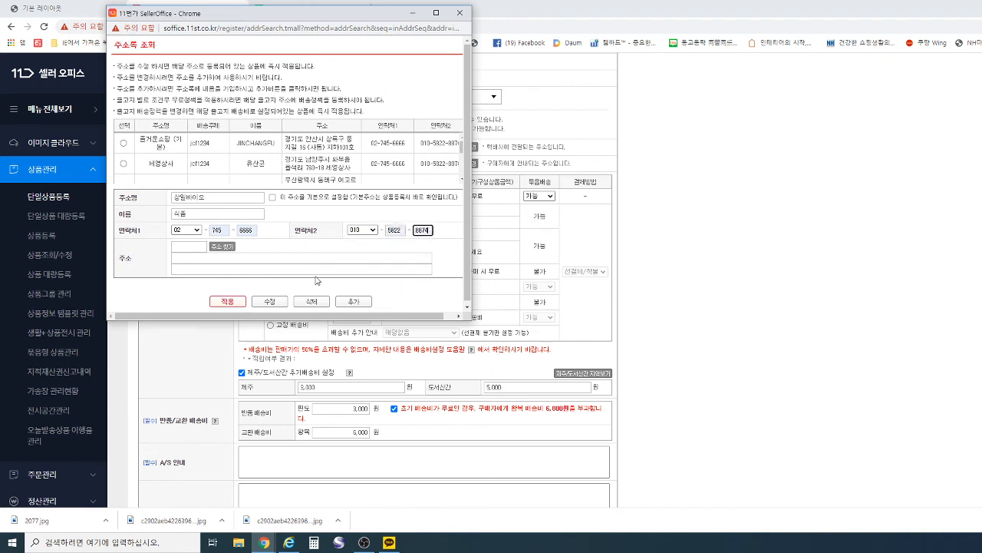
click(221, 247)
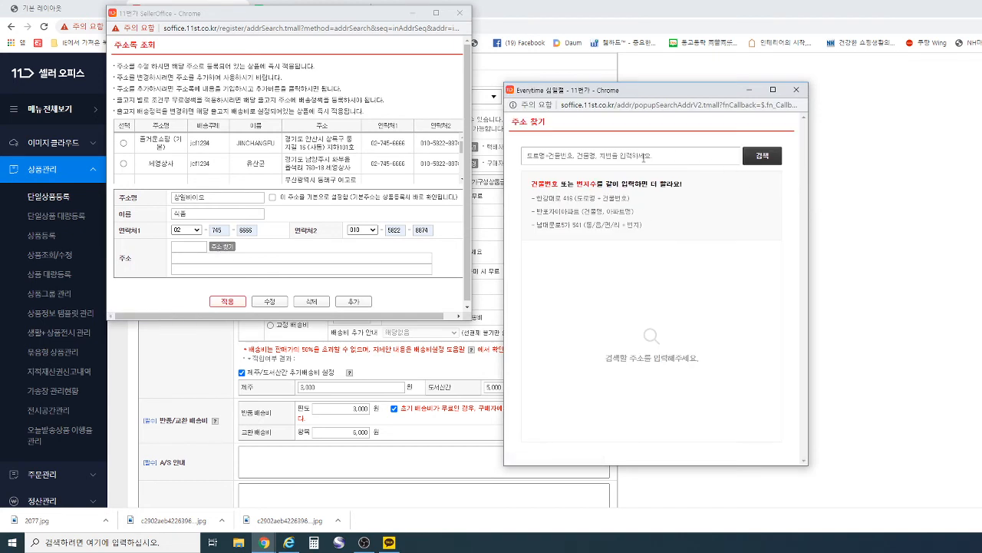
click(643, 157)
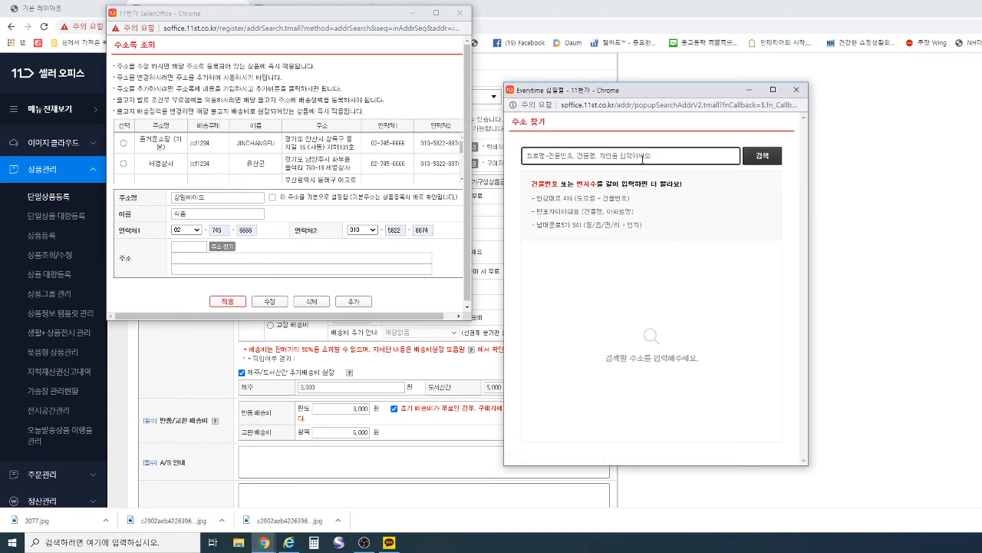
text(염)
text(재대로)
text(113길 51)
key(Return)
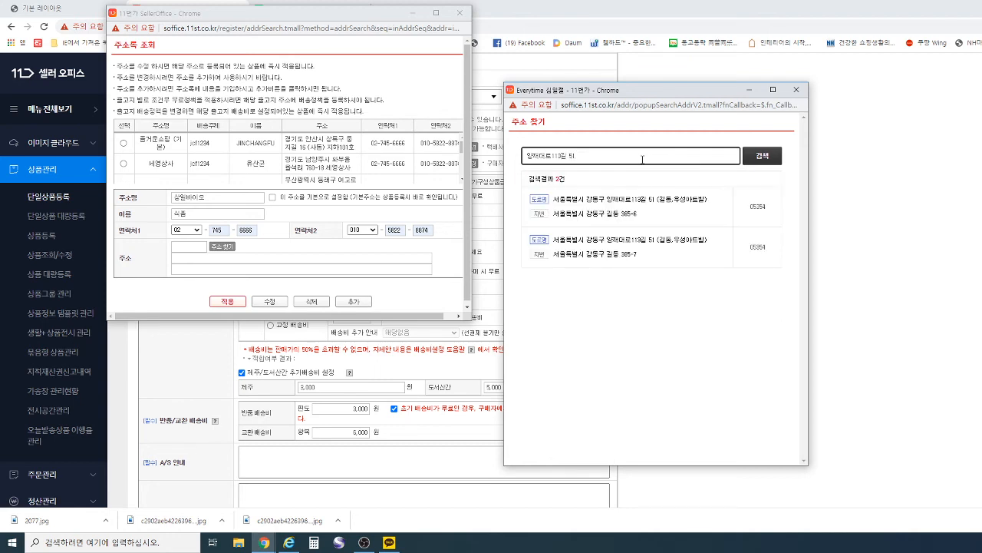
click(628, 201)
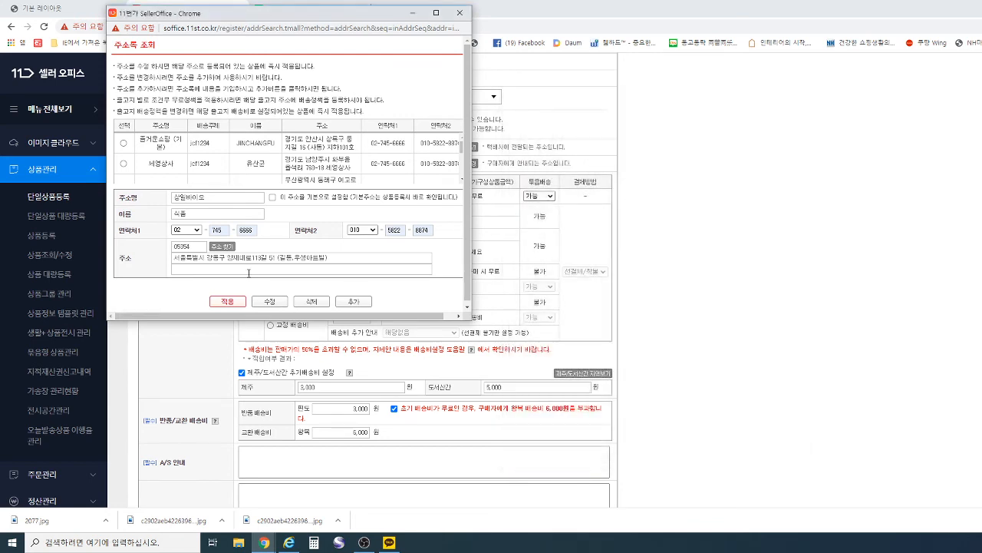
click(249, 269)
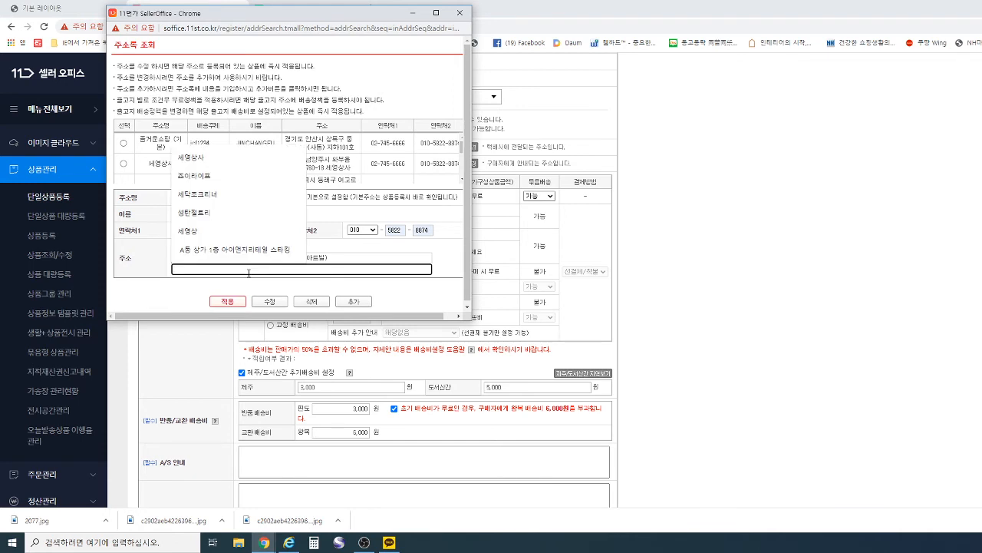
text(4층)
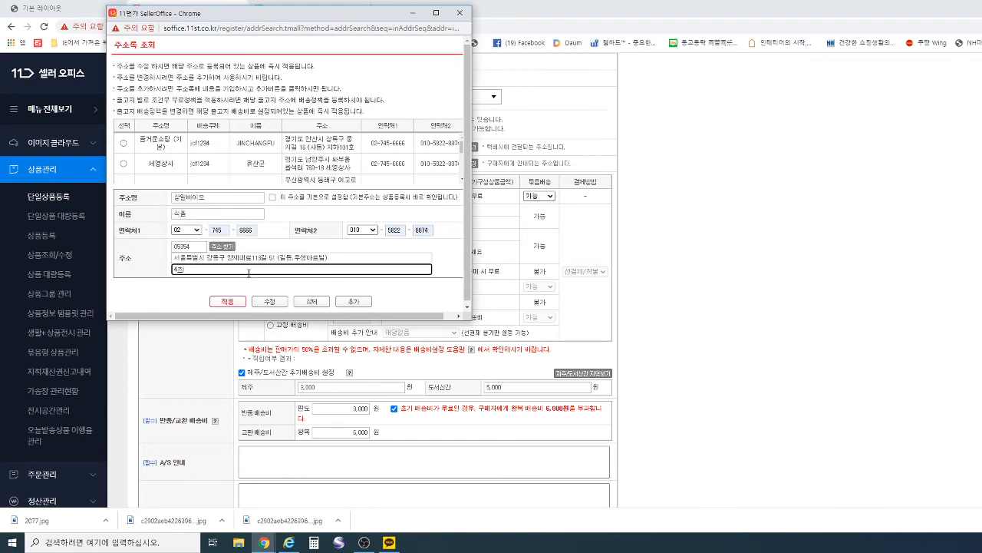
text( 41)
text(호 )
text(상일)
text(비이오)
click(352, 304)
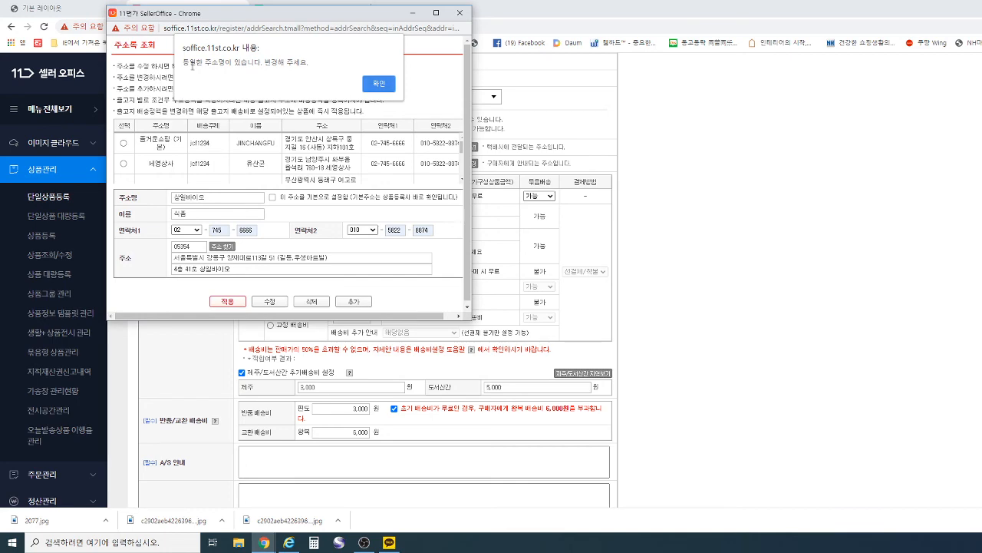
click(376, 84)
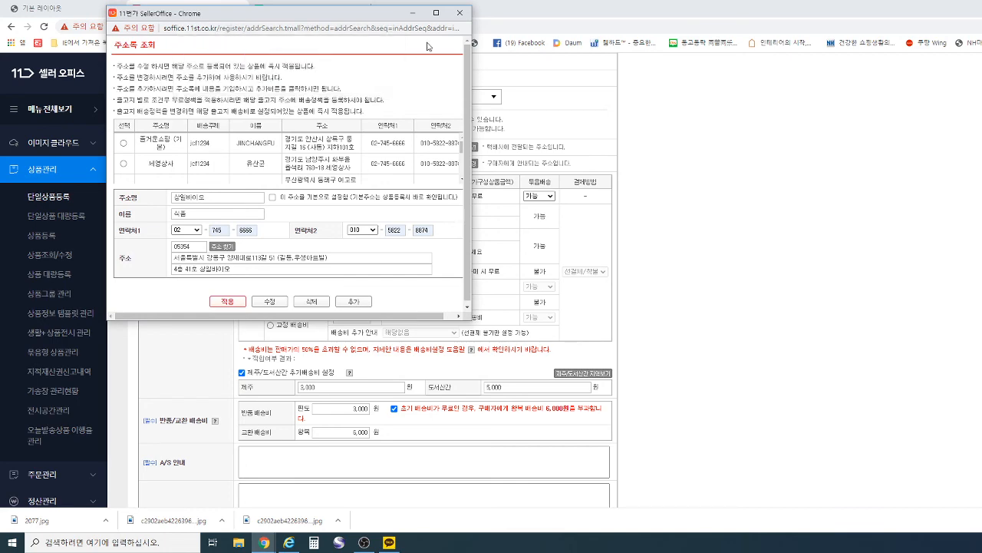
click(460, 13)
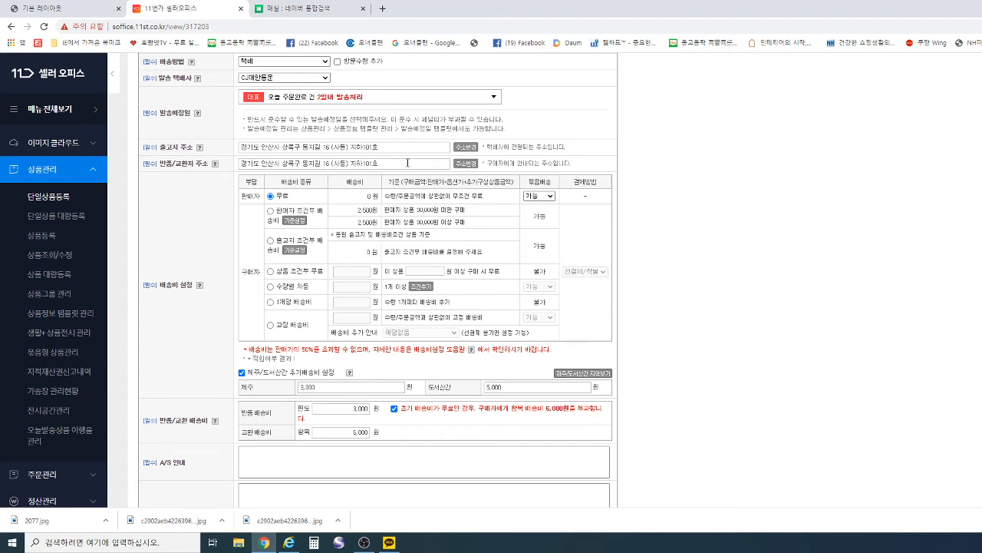
click(464, 165)
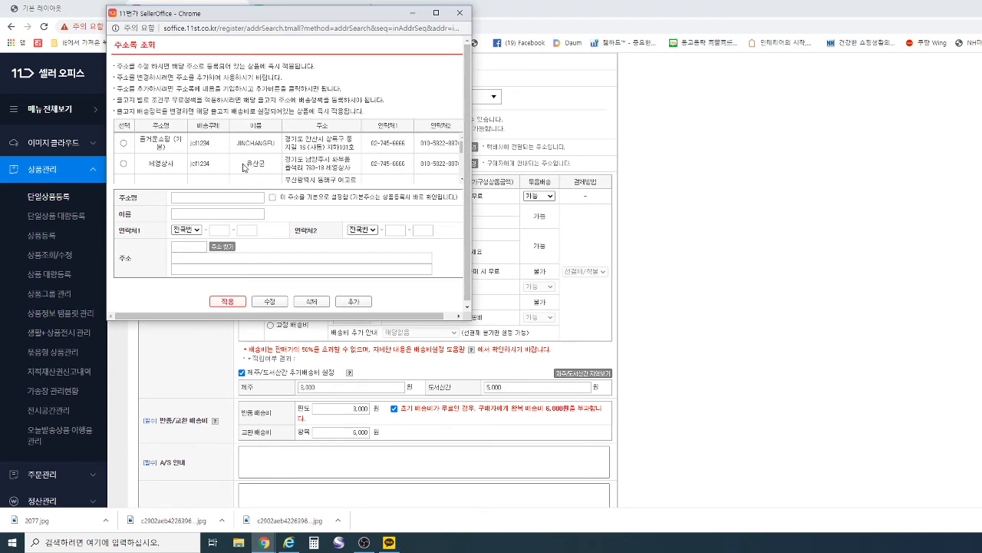
scroll(246, 169, down, 2)
scroll(243, 168, down, 1)
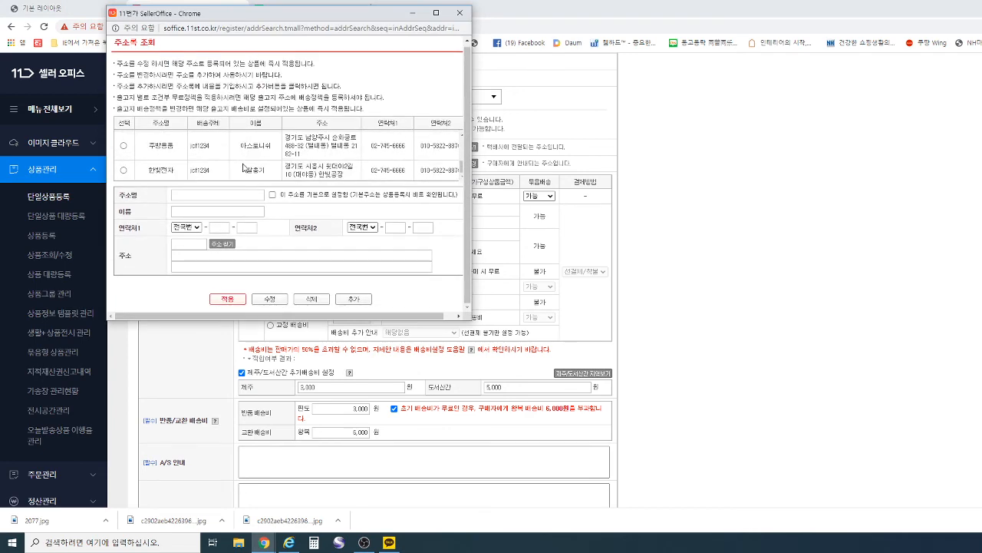
scroll(242, 167, up, 2)
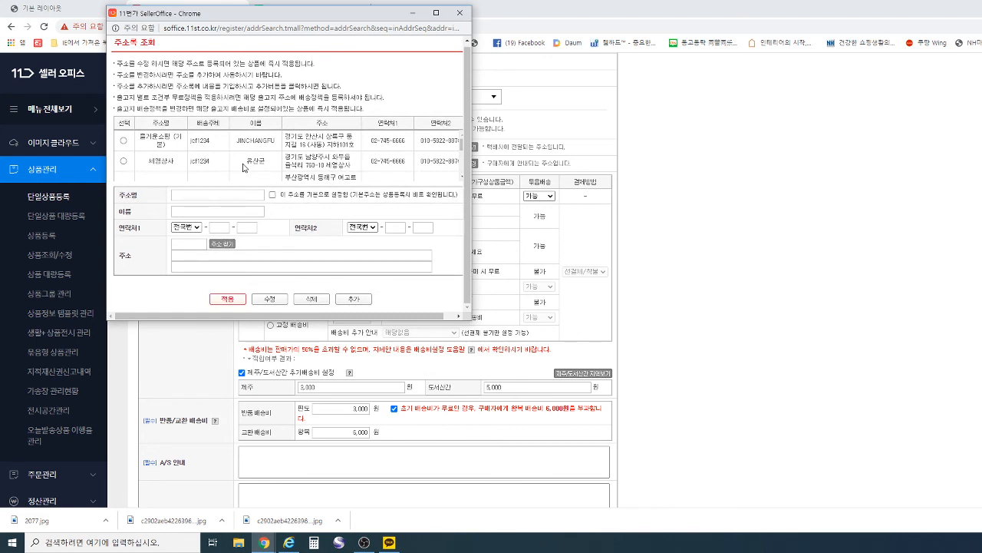
scroll(242, 168, down, 3)
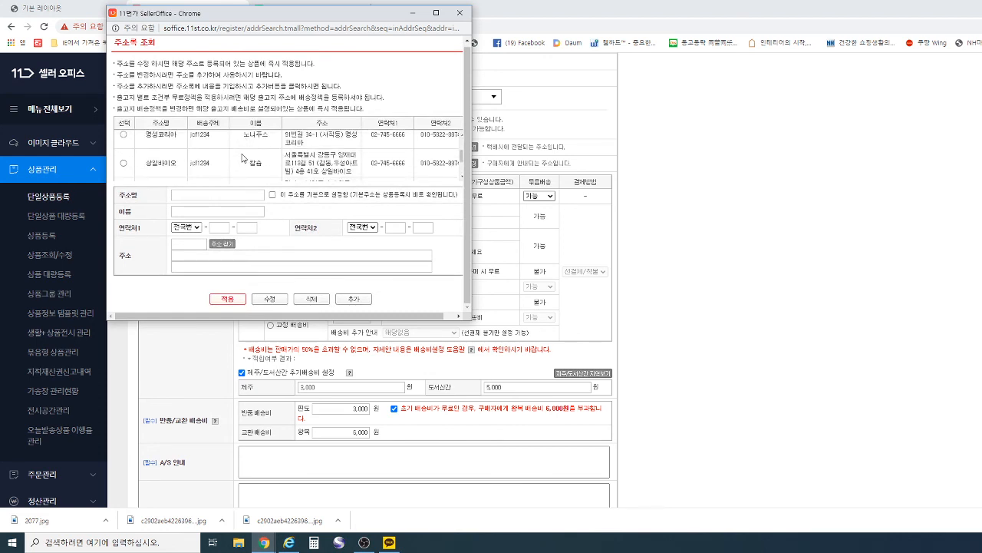
click(124, 163)
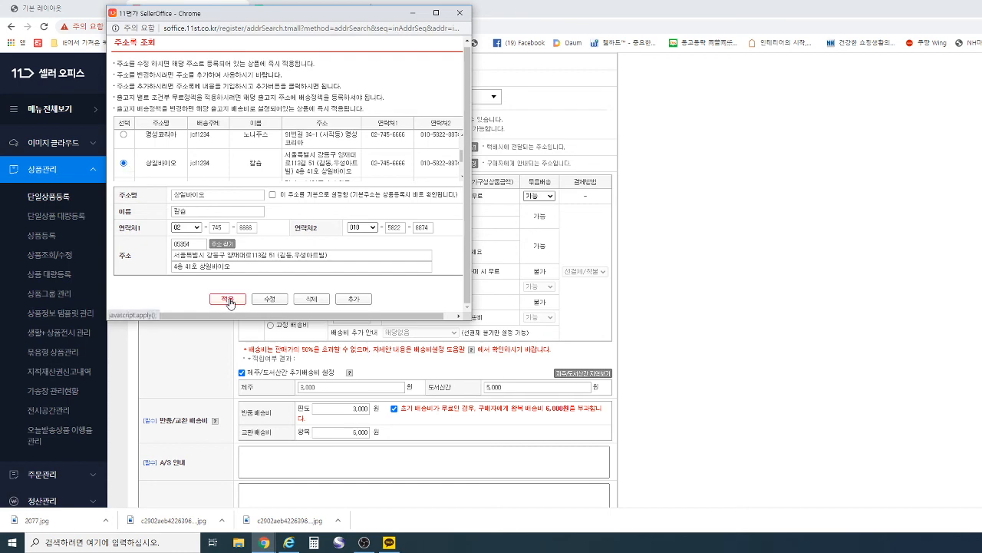
click(228, 302)
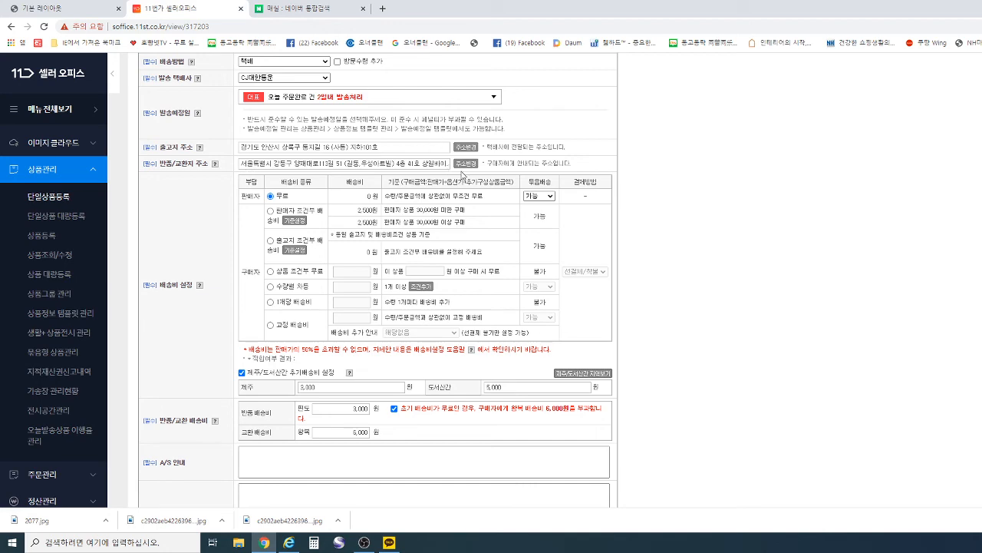
click(468, 162)
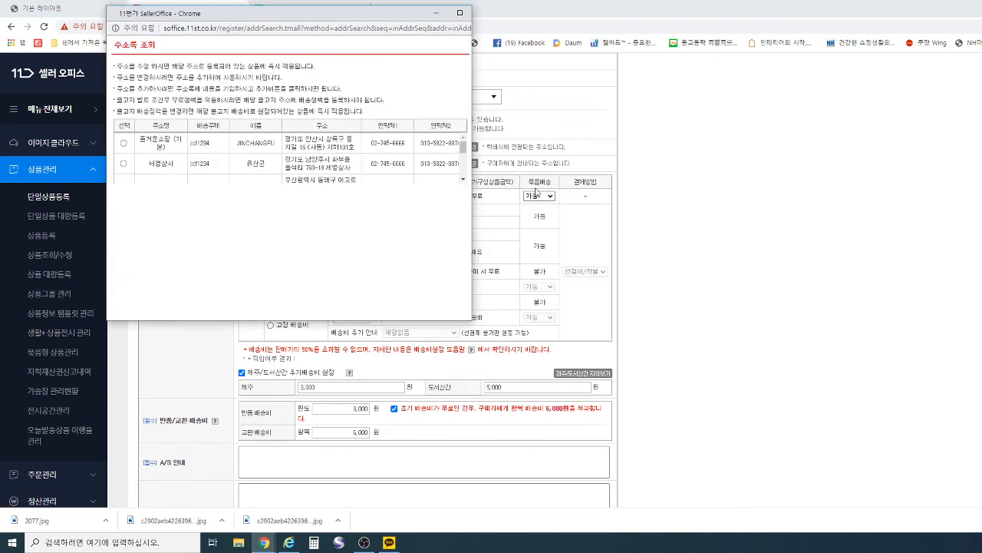
scroll(310, 150, down, 2)
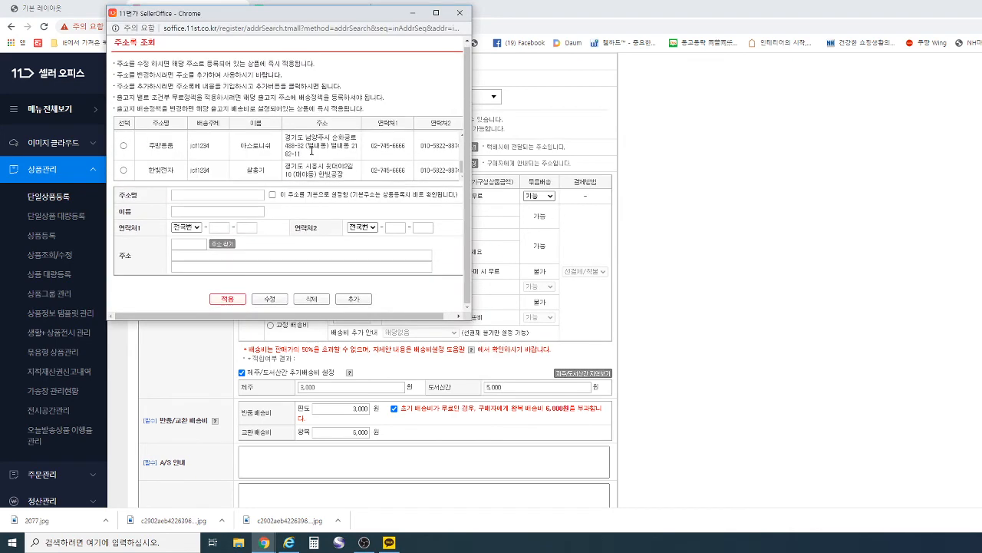
click(459, 13)
scroll(637, 205, down, 2)
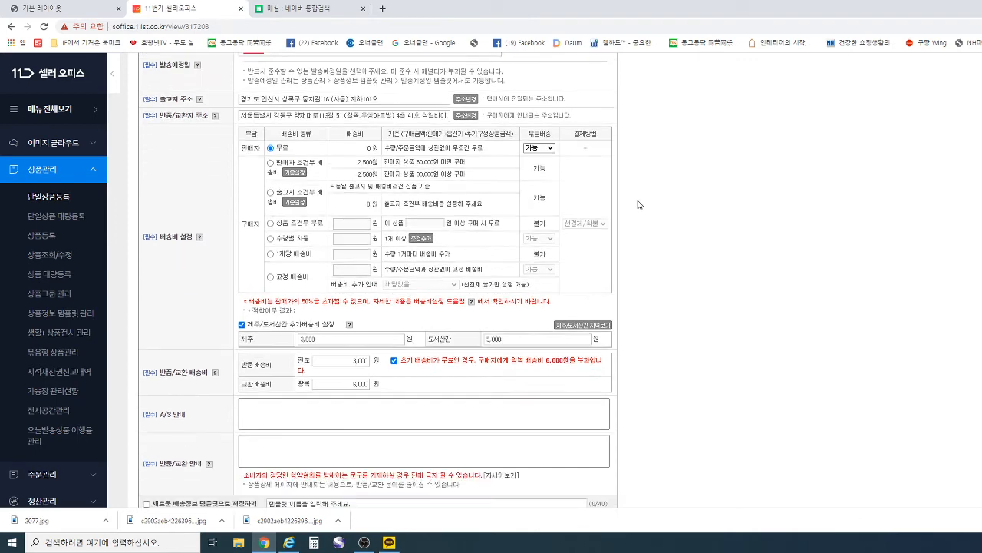
scroll(639, 204, up, 1)
scroll(637, 203, up, 1)
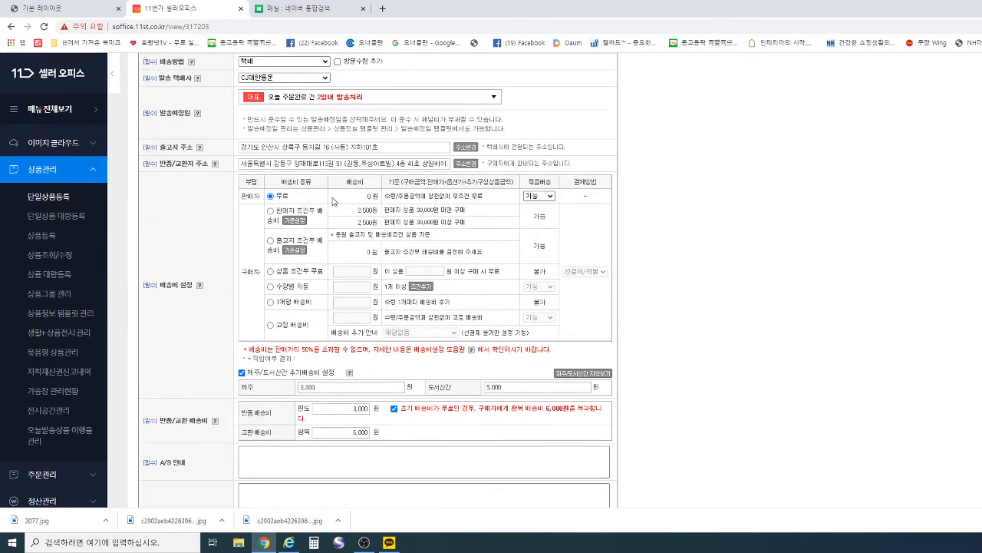
scroll(330, 200, down, 1)
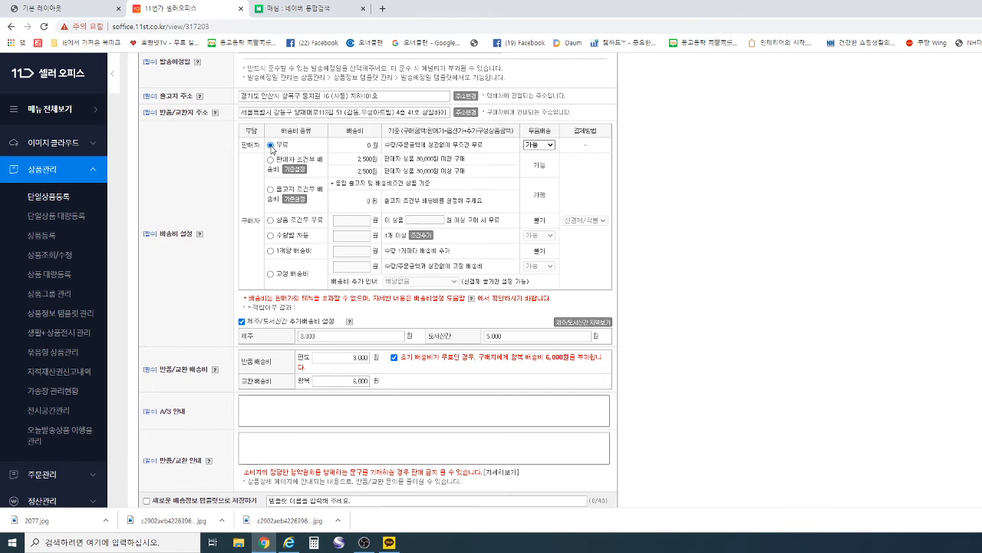
click(271, 146)
click(271, 221)
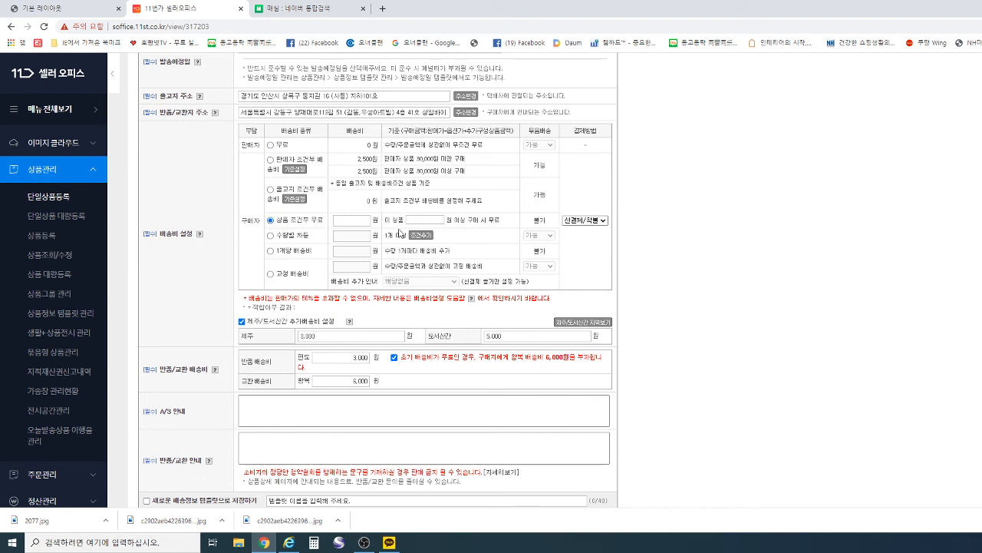
click(270, 145)
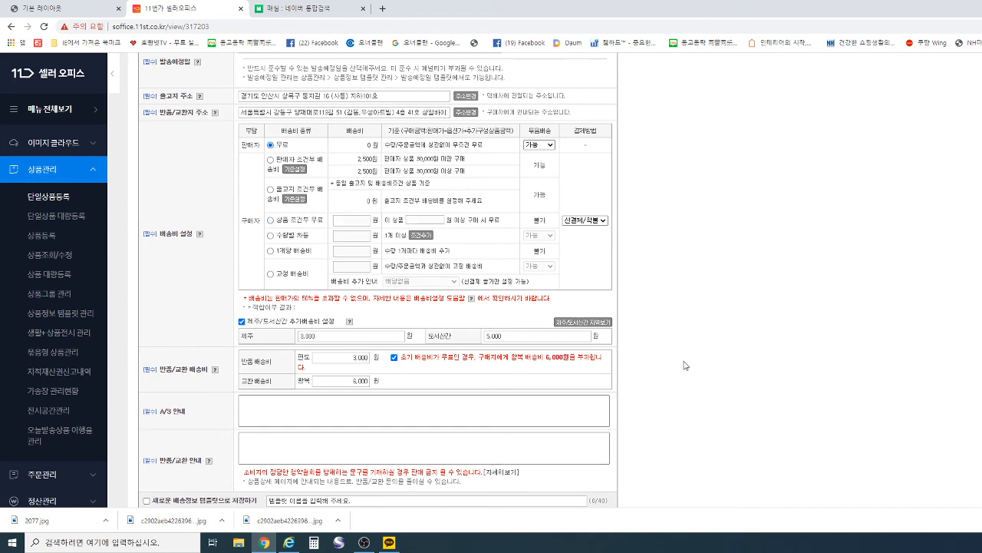
scroll(653, 357, down, 2)
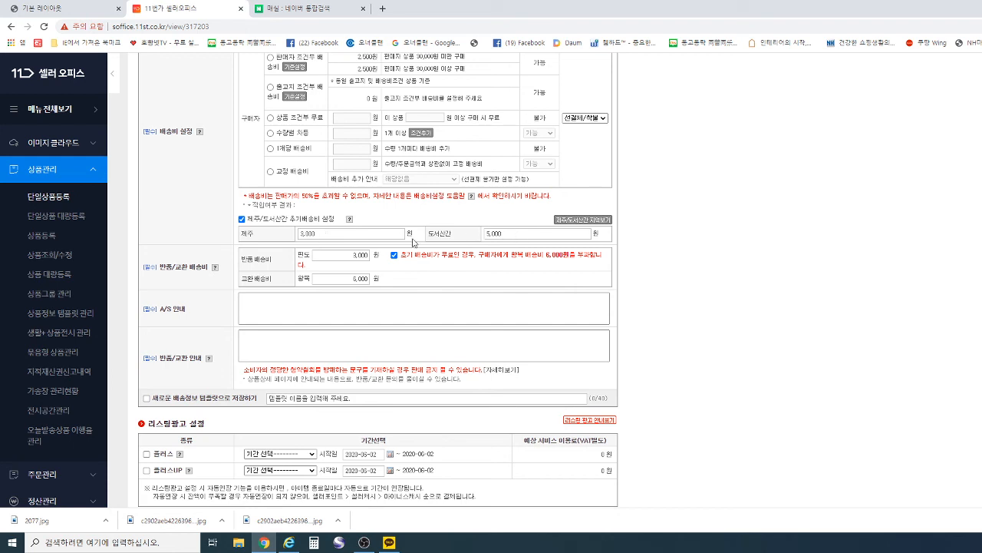
Step: Write the return note: seller pays round-trip shipping for defects, customer pays for change of mind
click(241, 220)
click(242, 219)
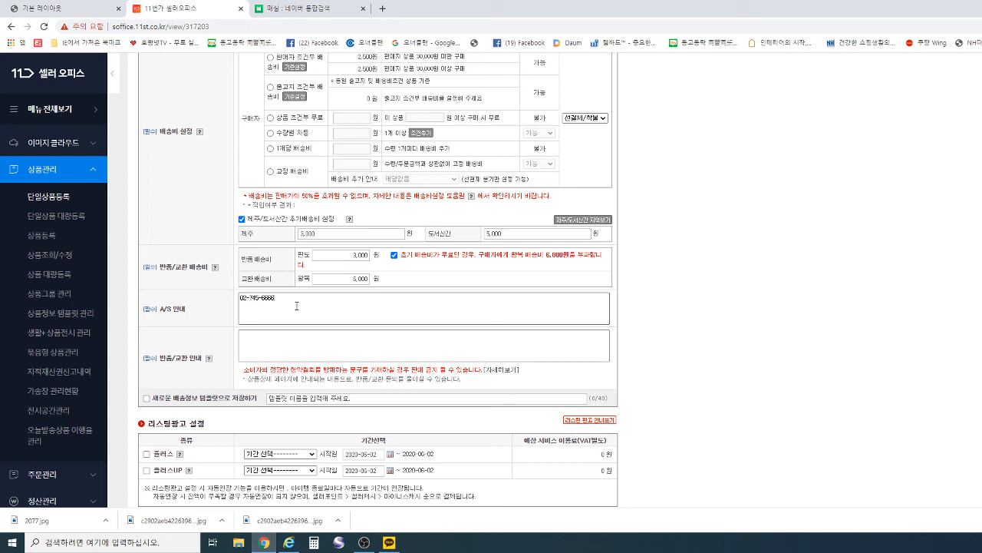
click(305, 346)
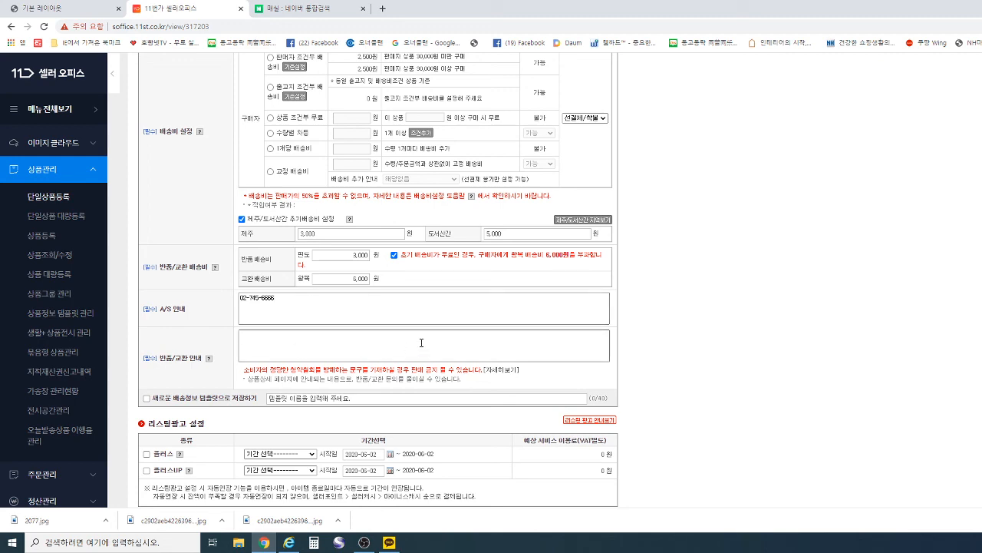
scroll(422, 342, down, 1)
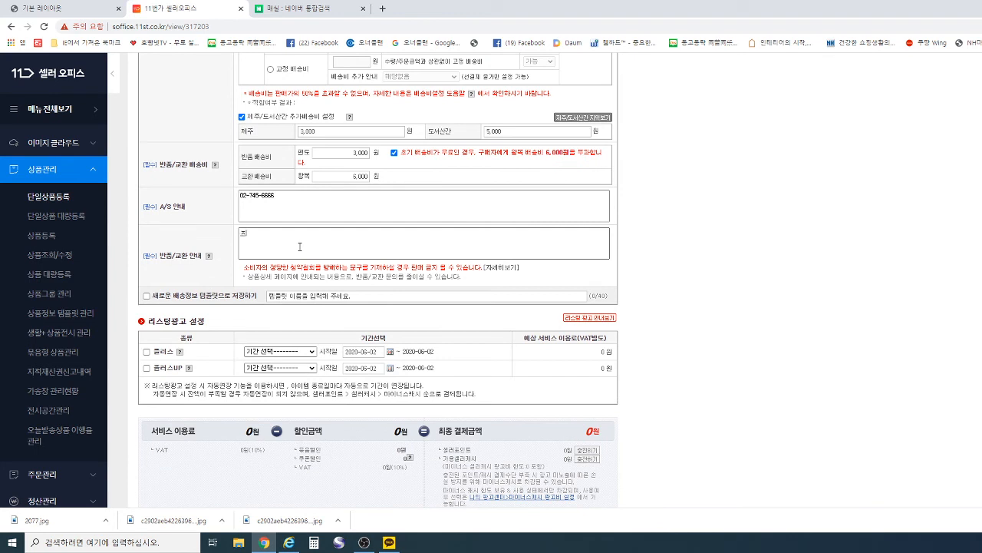
text(제)
text(품하시)
text(지 )
text(시)
text( 사이)
key(BackSpace)
key(BackSpace)
key(BackSpace)
text(왕복배송비 업체부담 고객단순변심시 왕복배)
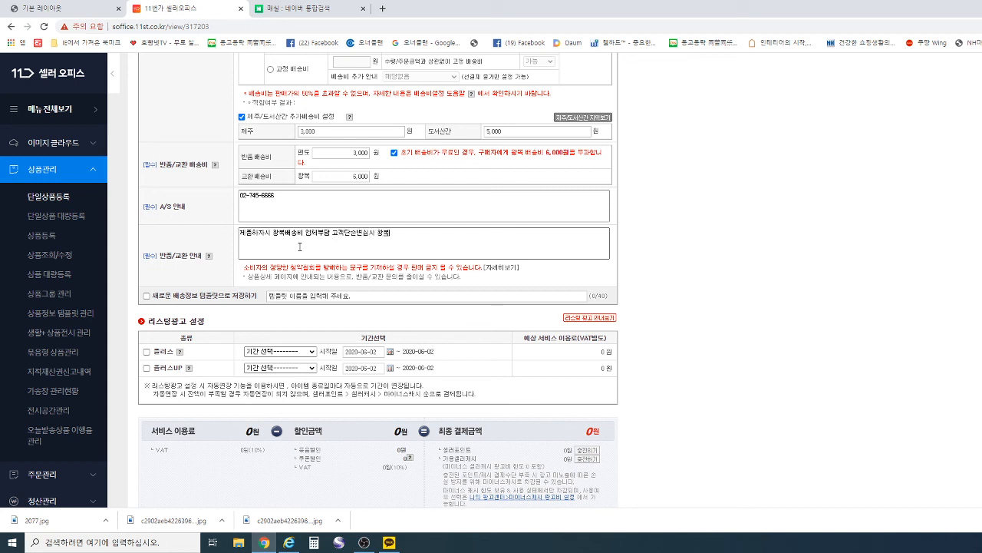
text(송비 고객부담)
scroll(386, 290, down, 2)
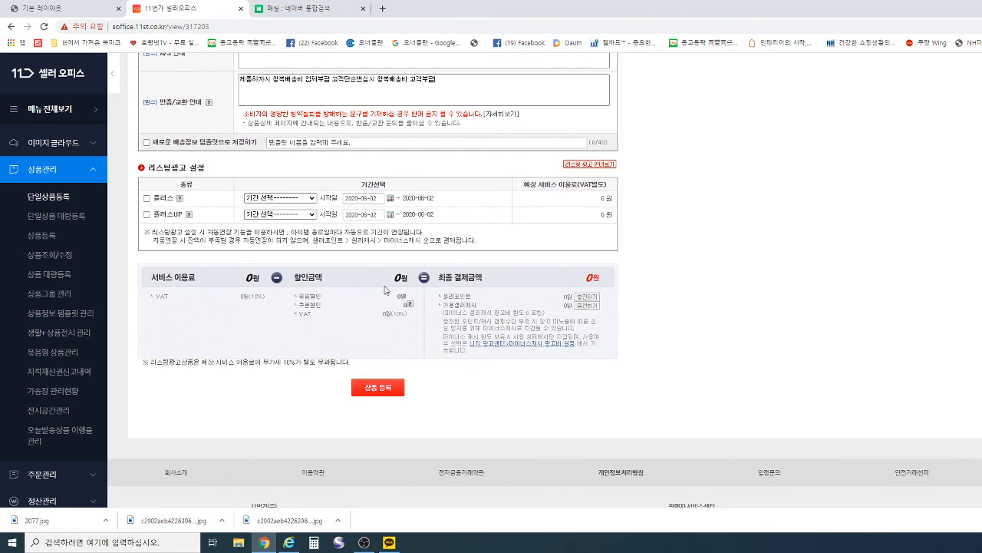
scroll(386, 291, down, 1)
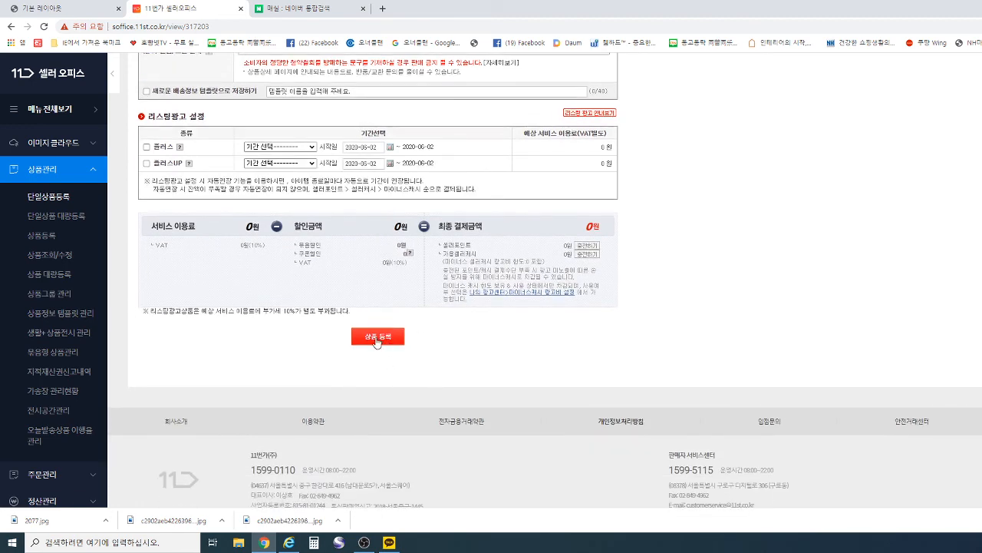
click(377, 336)
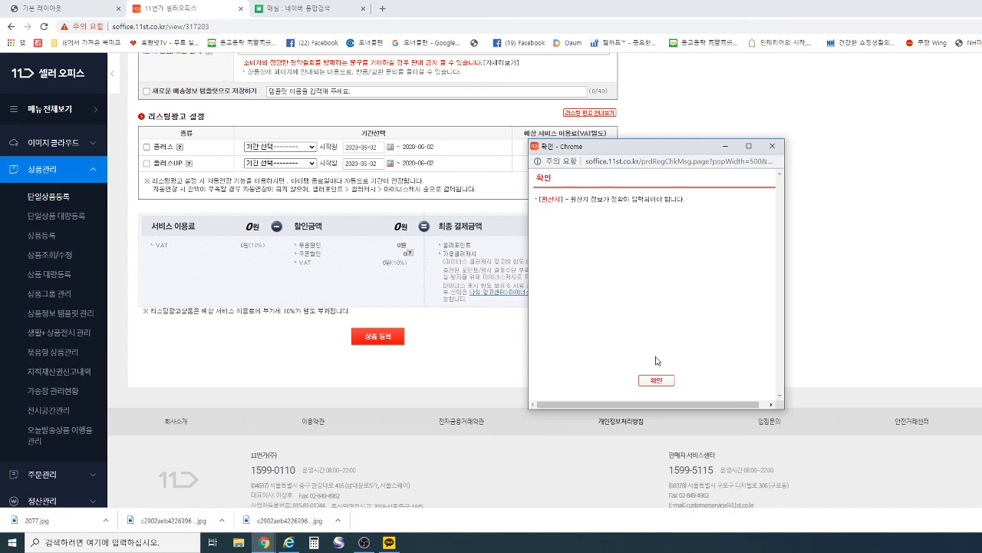
click(657, 379)
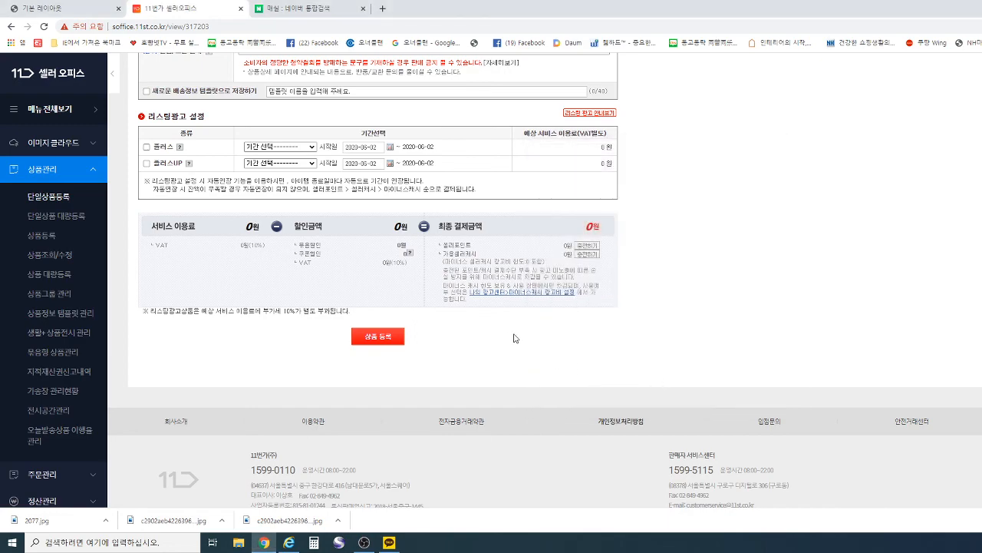
Step: Set the origin to '상품별 원산지는 상세설명 참조' and submit with 상품 등록
scroll(515, 338, up, 15)
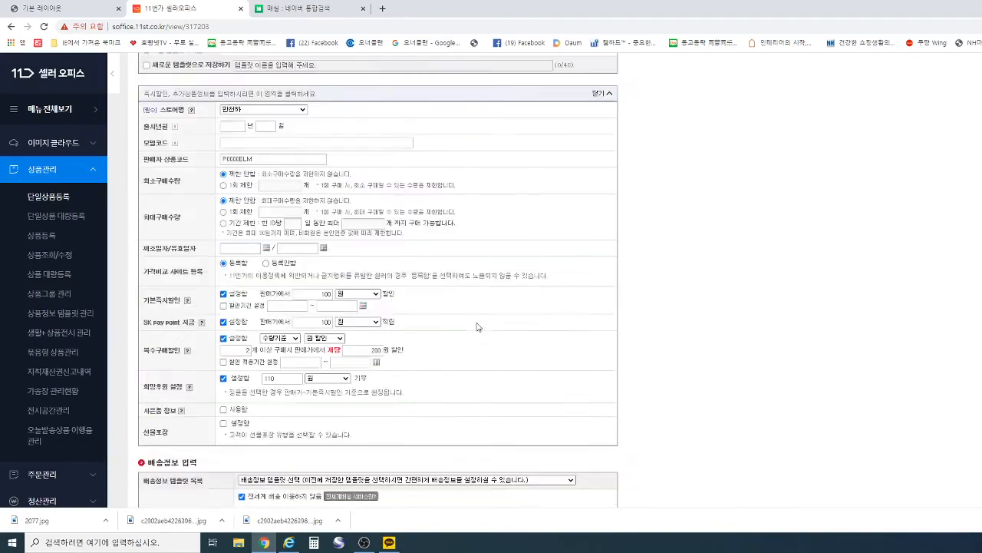
scroll(476, 326, up, 15)
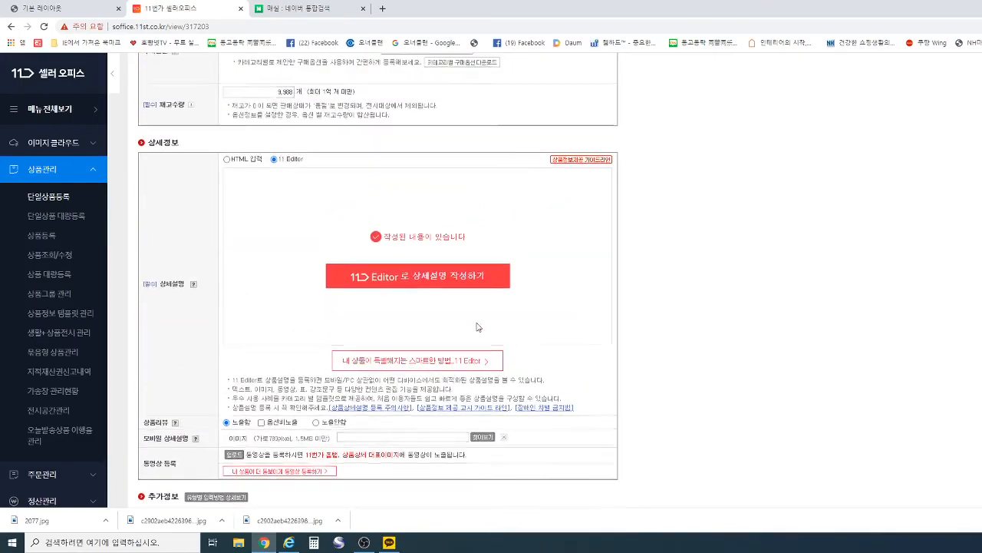
scroll(476, 327, up, 15)
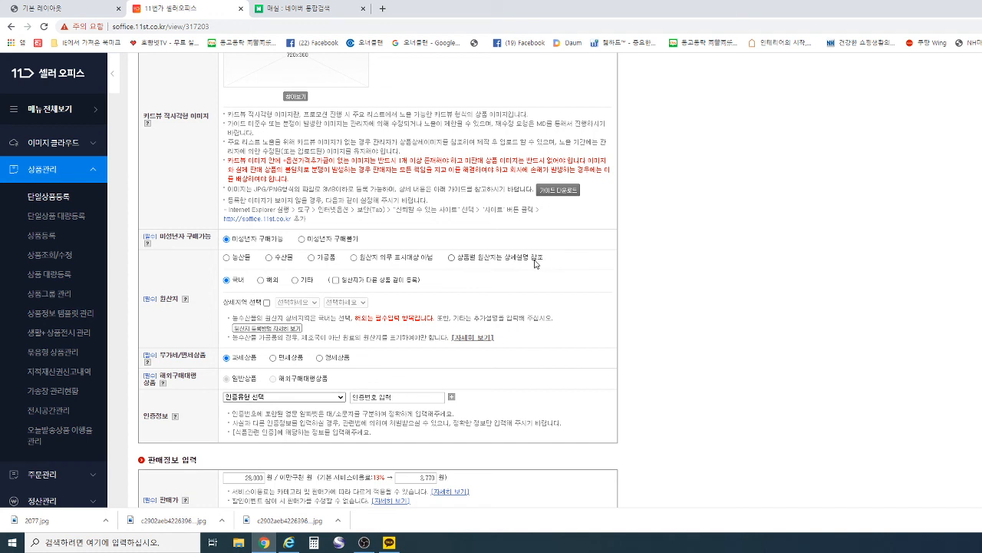
click(452, 258)
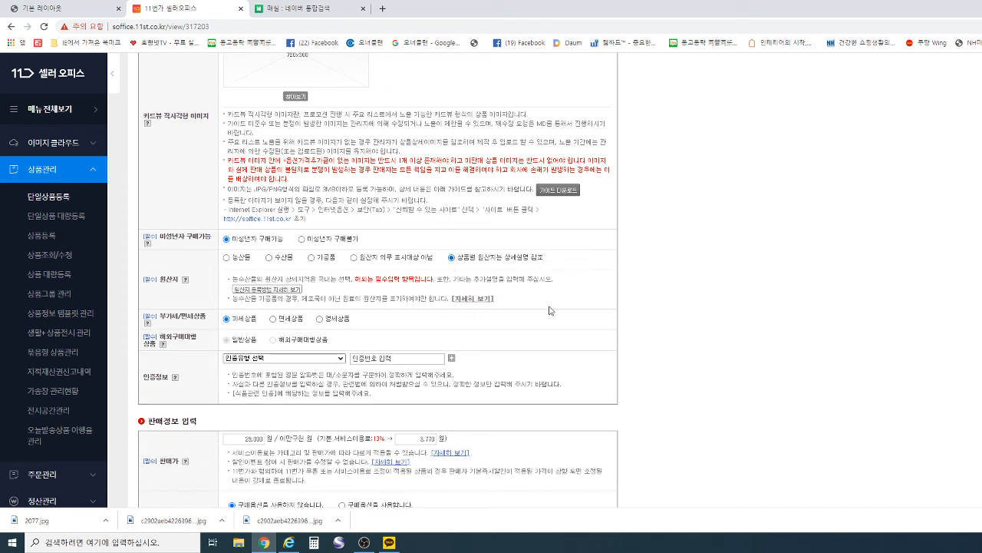
scroll(581, 332, down, 10)
scroll(581, 332, down, 15)
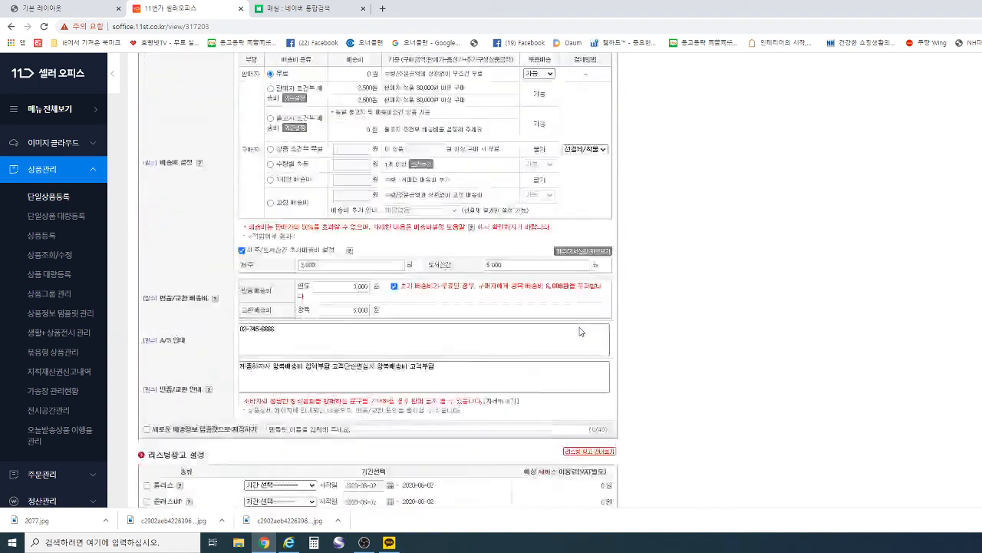
click(378, 241)
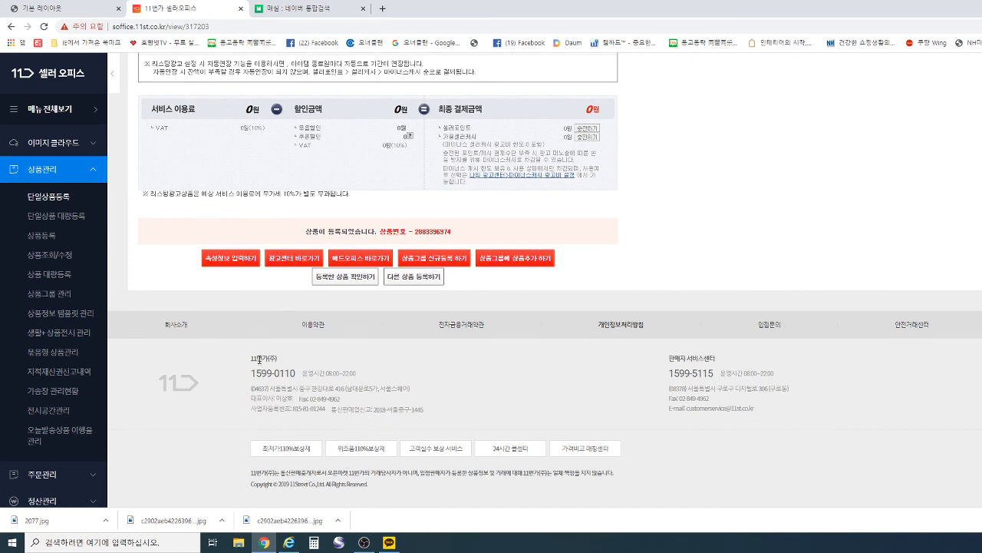
Step: Browse the live 6월아이매실 120g listing: 28,900 won, free shipping, detail images
click(351, 280)
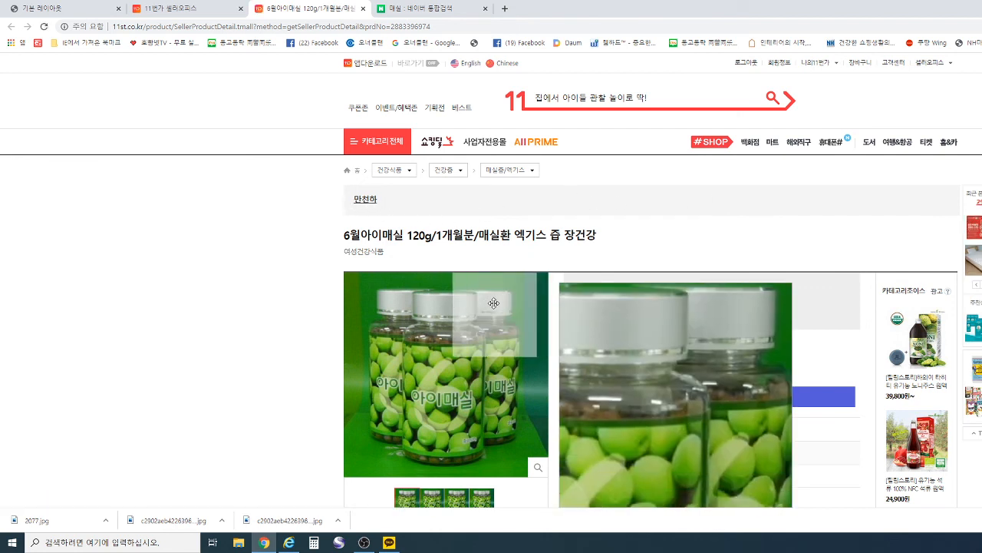
scroll(493, 303, down, 2)
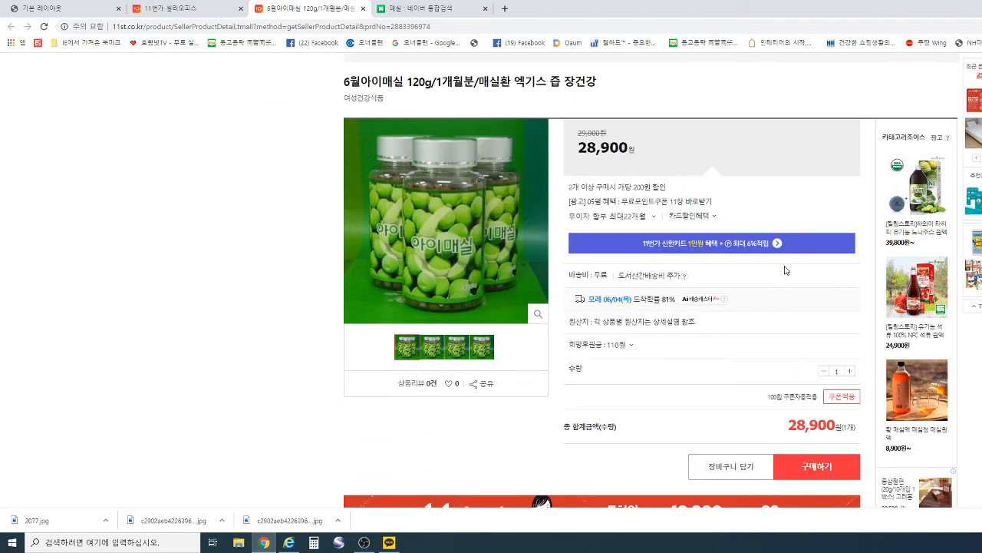
scroll(785, 270, down, 1)
scroll(786, 270, down, 8)
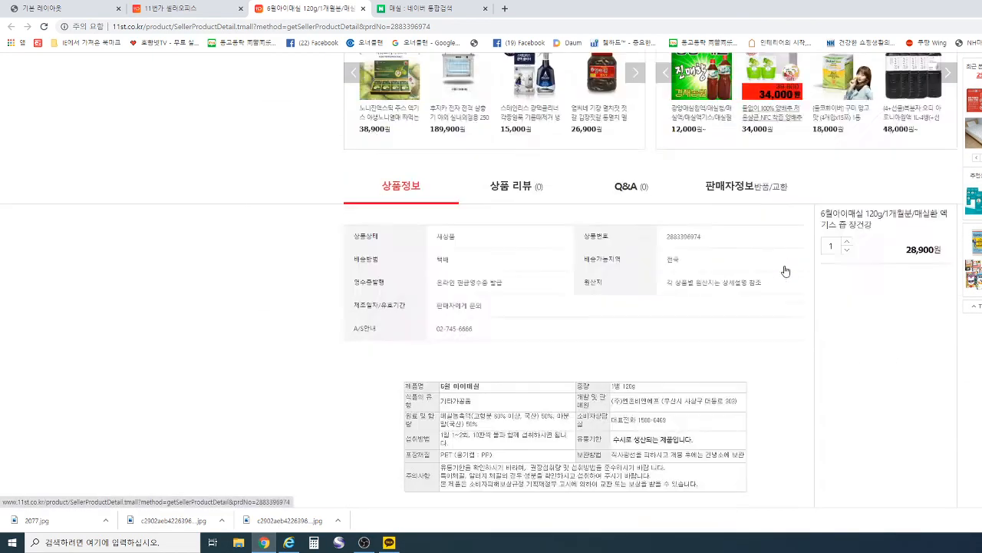
scroll(786, 270, down, 10)
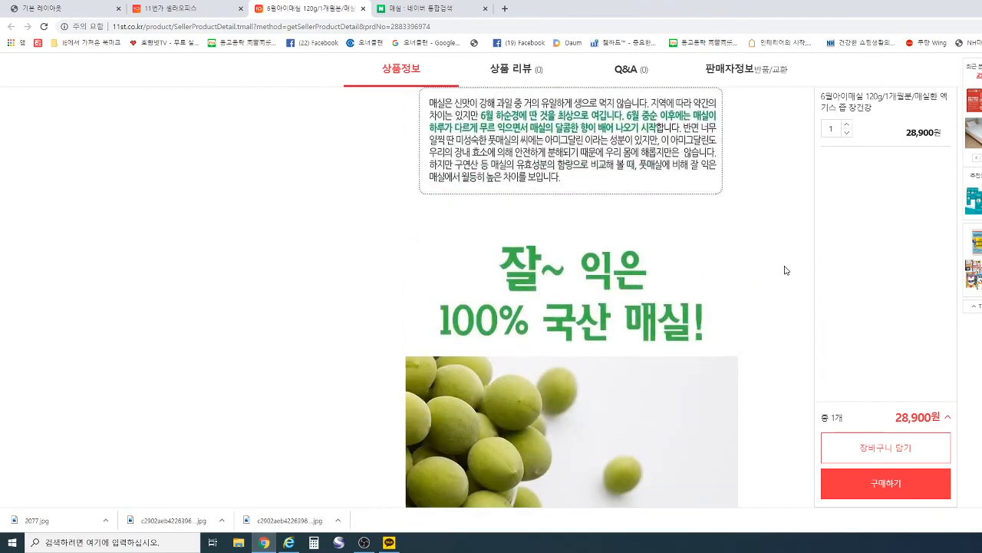
scroll(786, 270, down, 13)
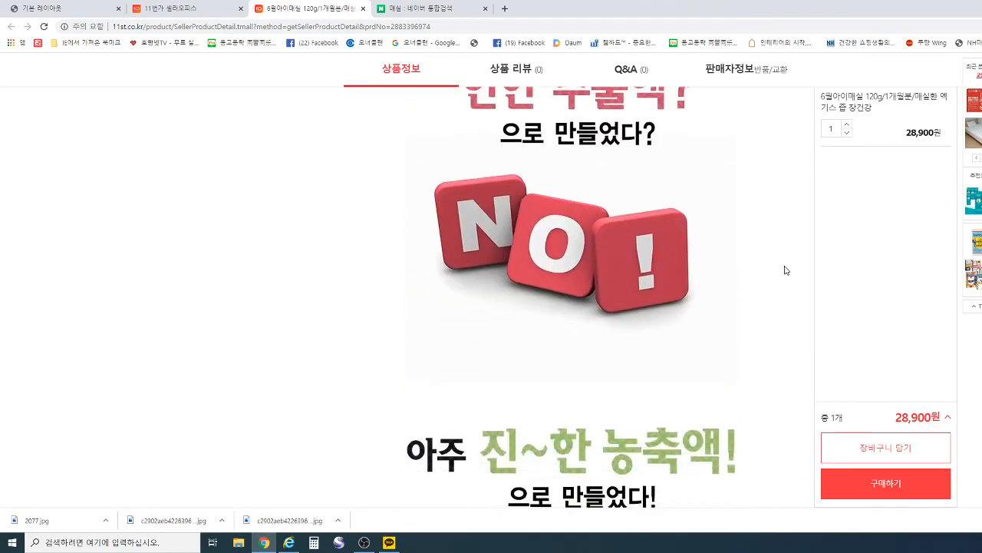
scroll(785, 272, up, 20)
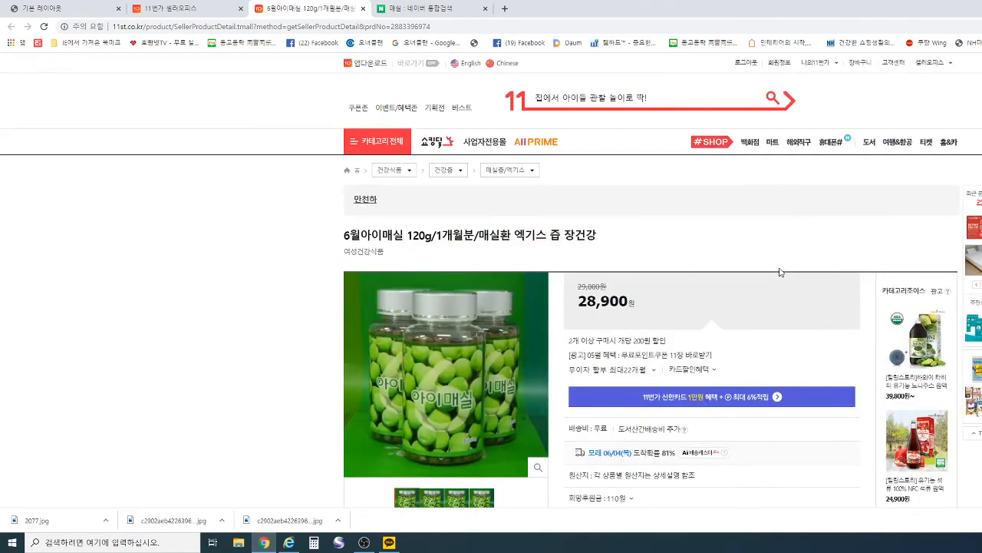